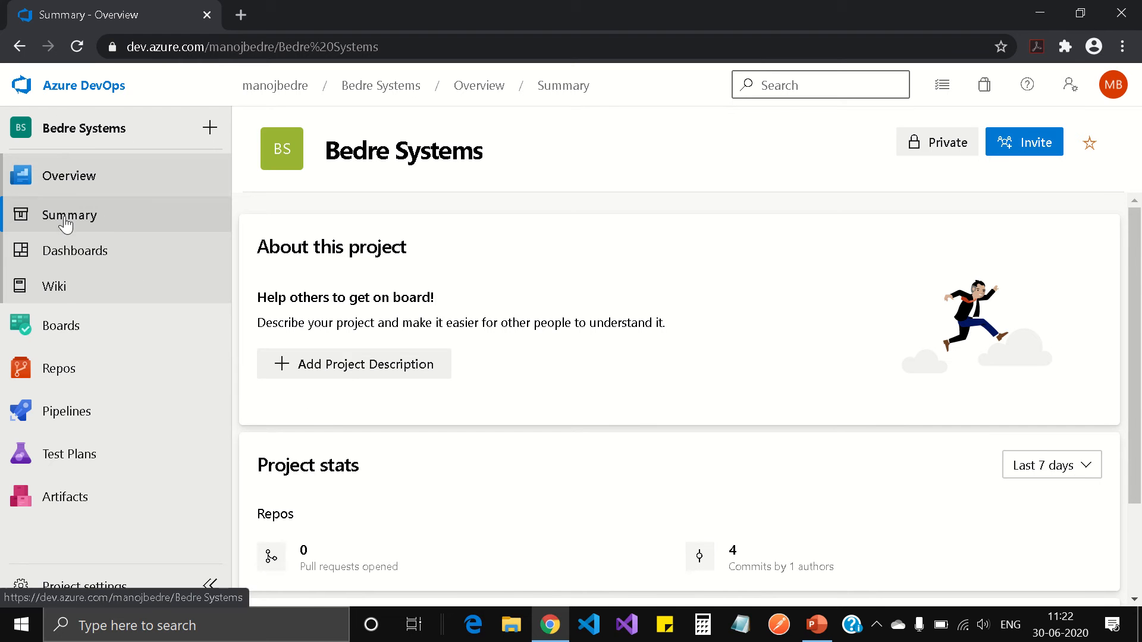
# Go to Artifacts in the project sidebar to see the default feed, which has no packages
pyautogui.moveTo(78, 471)
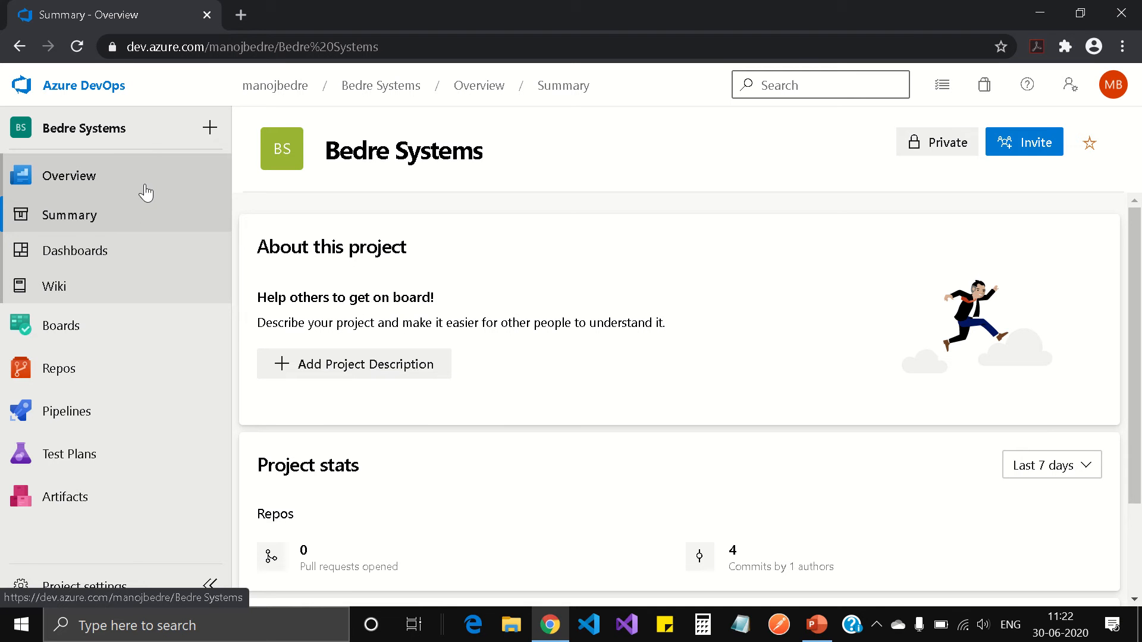
pyautogui.moveTo(91, 423)
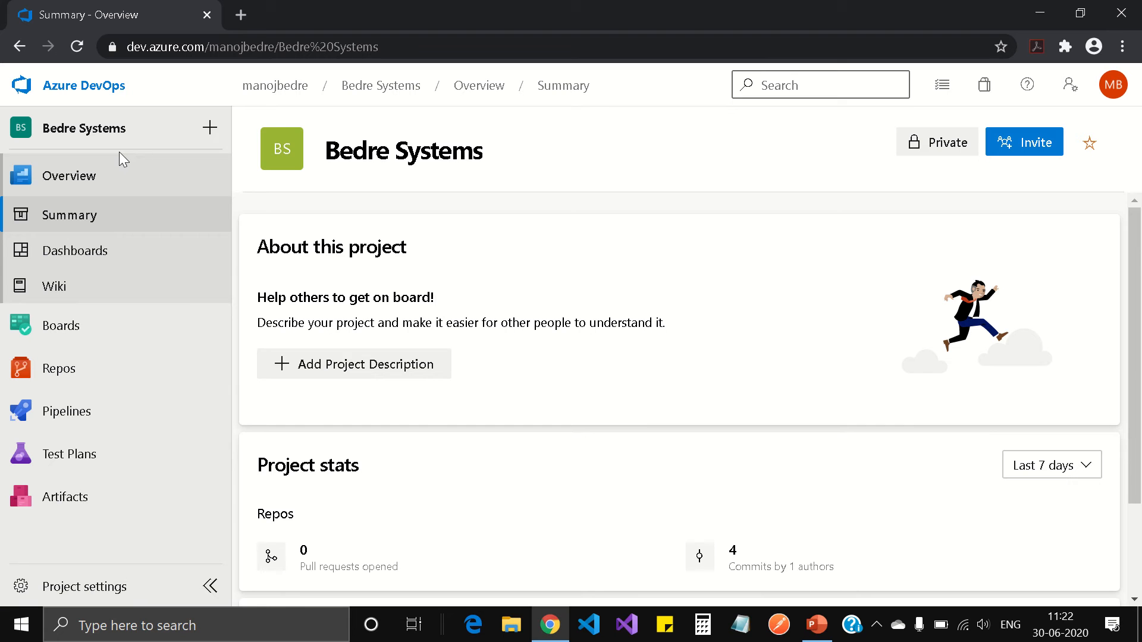
pyautogui.moveTo(158, 311)
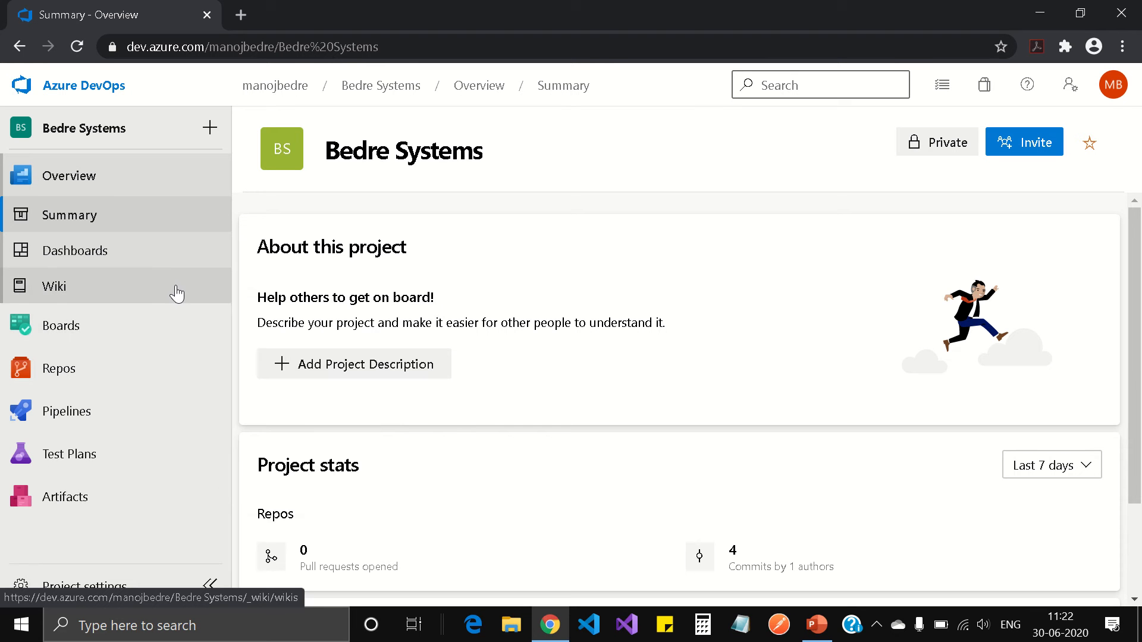
pyautogui.moveTo(186, 329)
pyautogui.moveTo(204, 372)
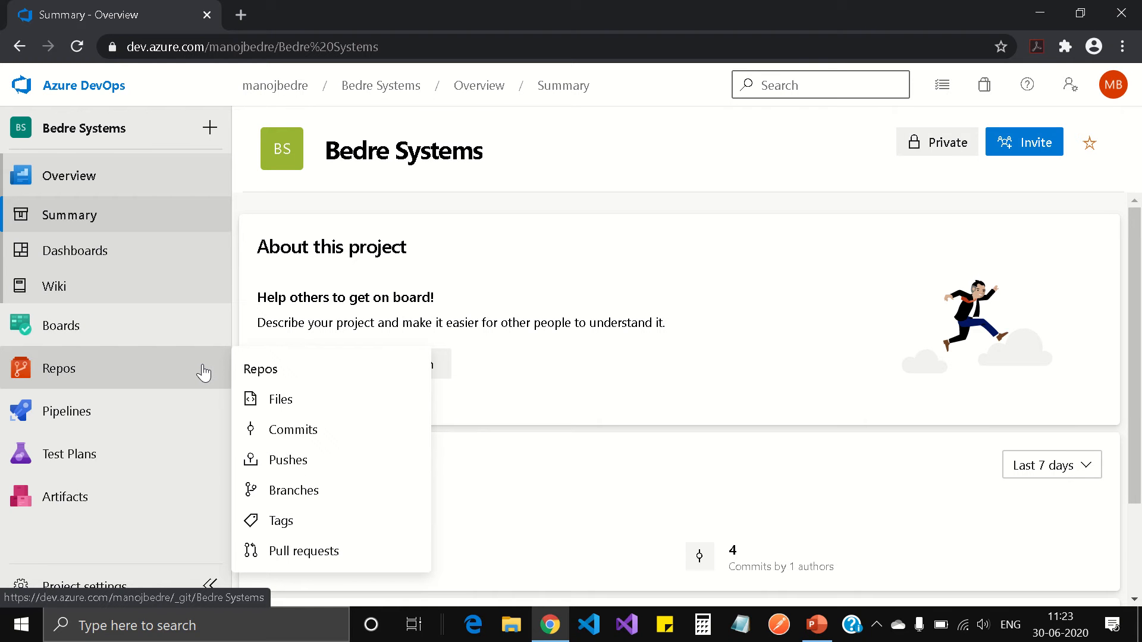
pyautogui.moveTo(205, 352)
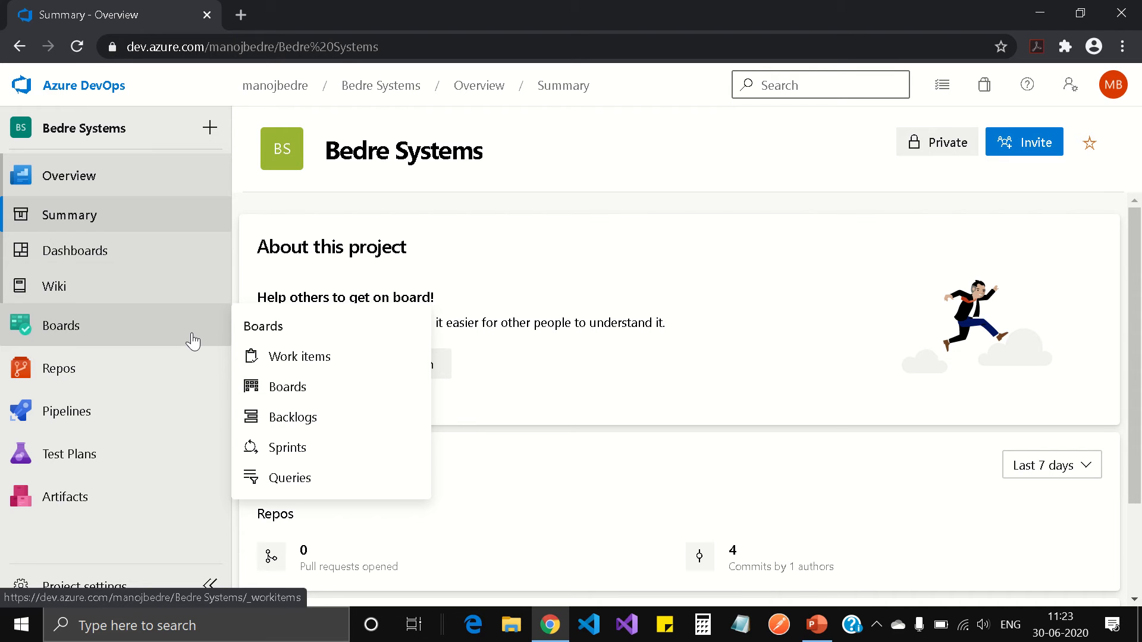
pyautogui.click(74, 501)
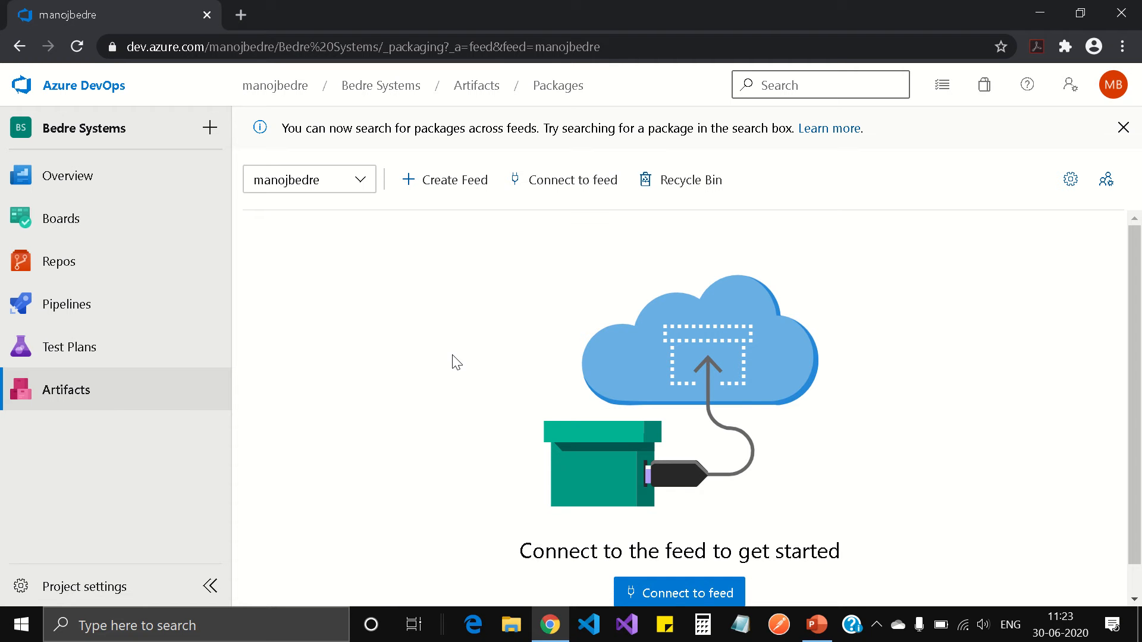
# Create a feed named My-Library-Feed with default visibility and public upstream sources
pyautogui.click(453, 190)
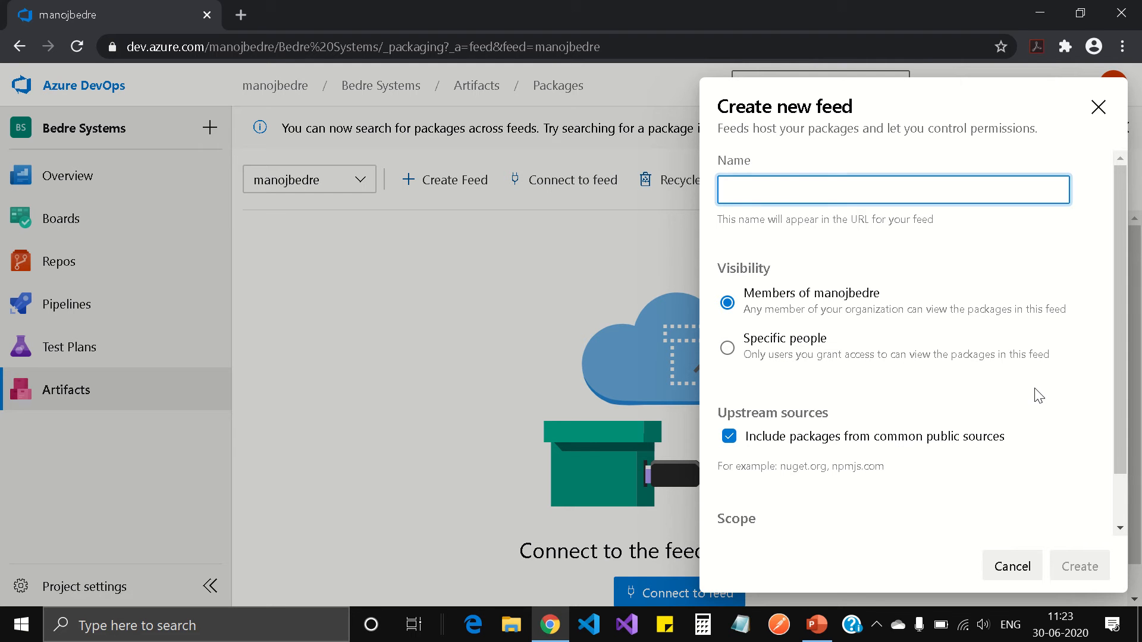
pyautogui.write('M')
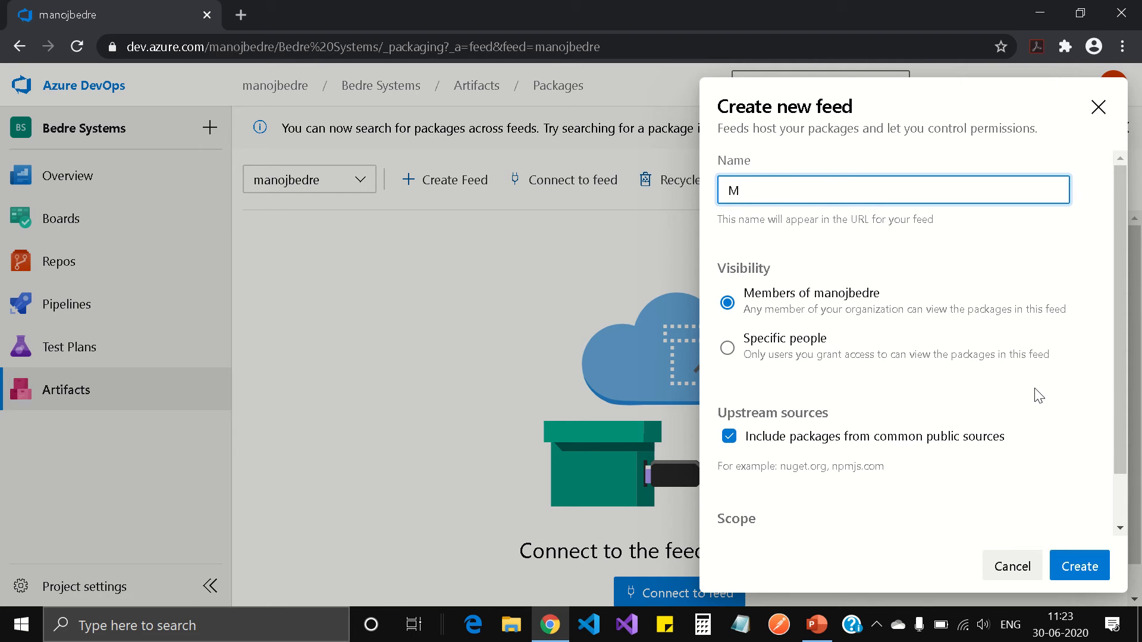
pyautogui.write('y-Library-Feed')
pyautogui.click(1090, 570)
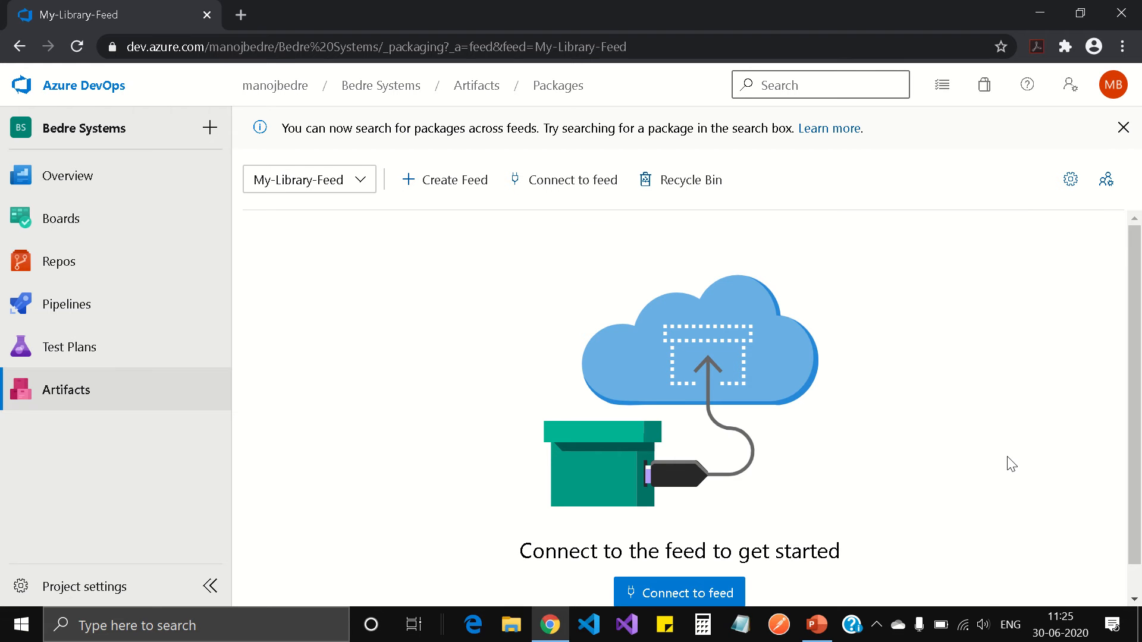
# Switch the feed selector to My-Library-Feed and open its Connect to feed page
pyautogui.scroll(-1, 1011, 464)
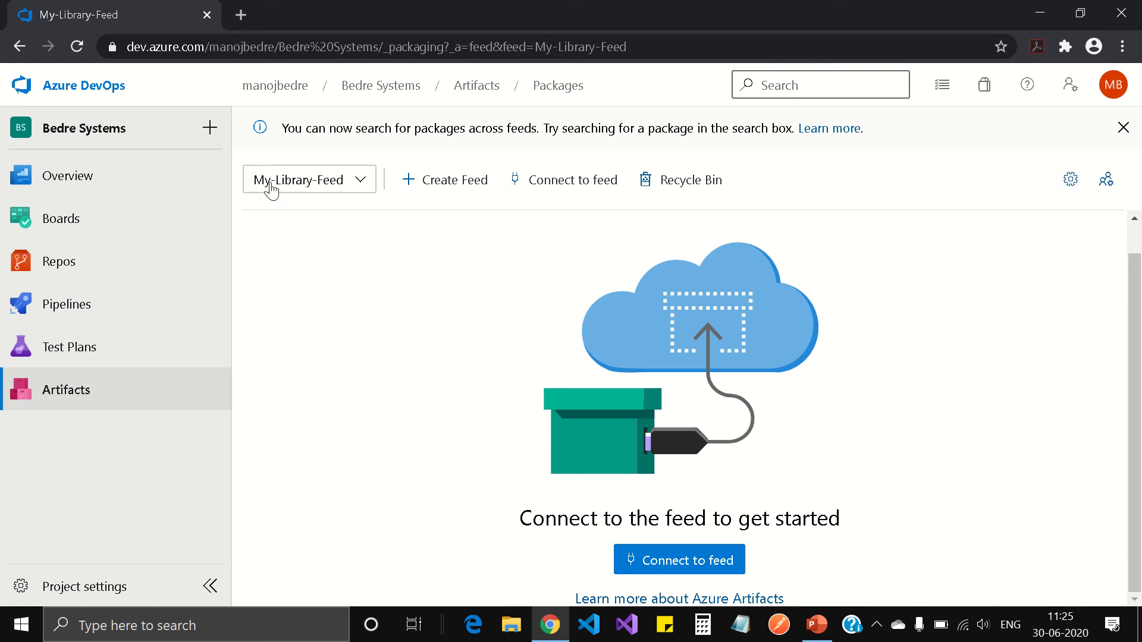
pyautogui.click(360, 186)
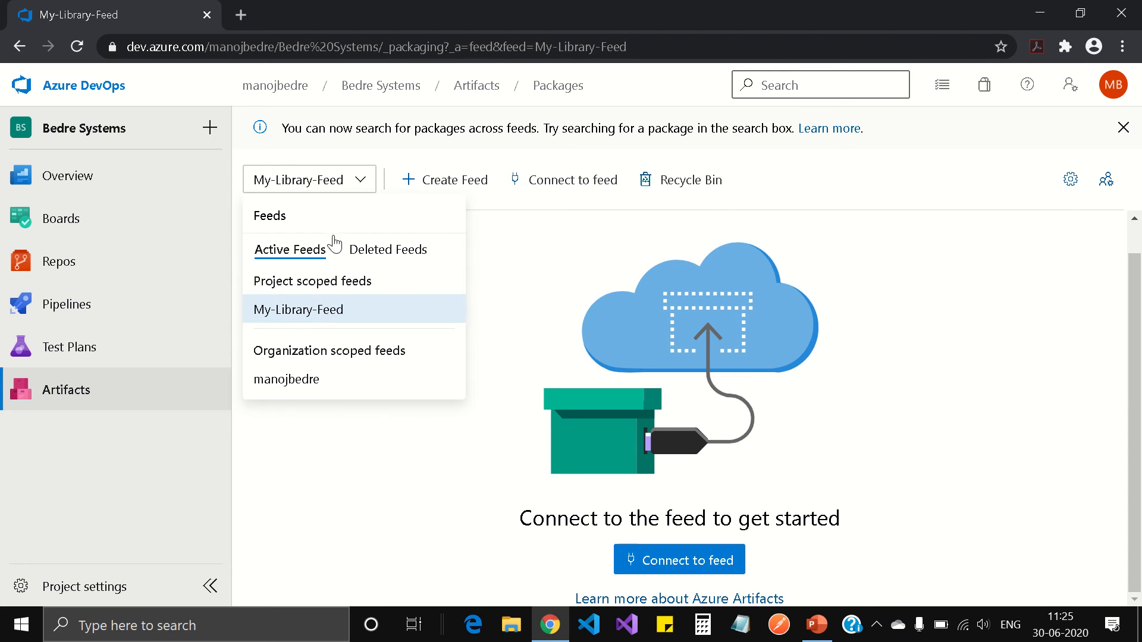
pyautogui.click(357, 314)
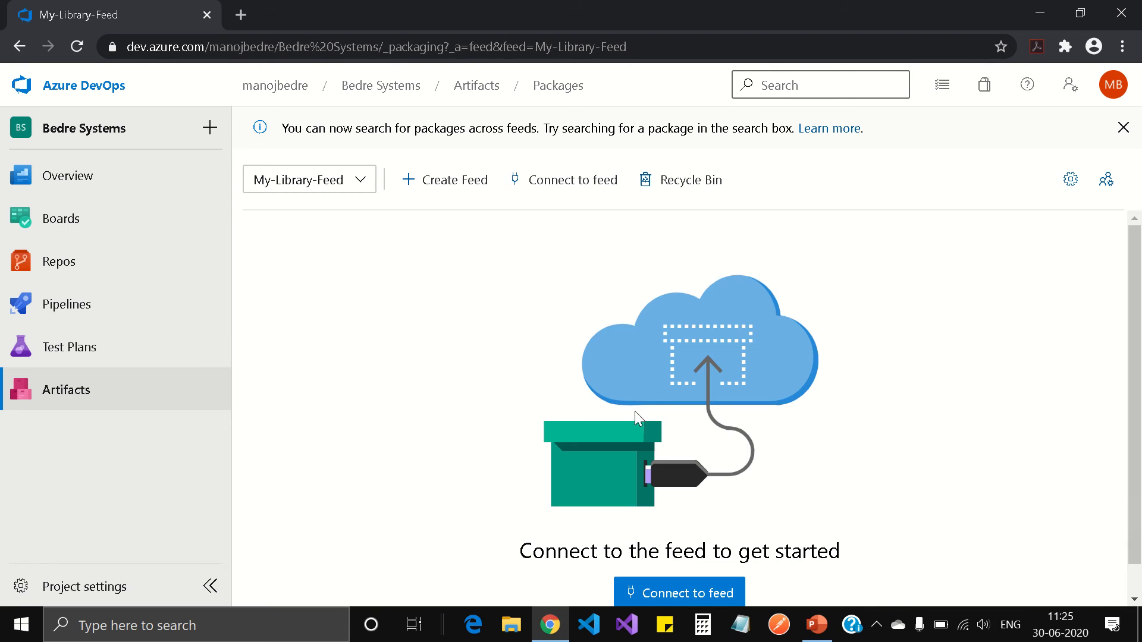
pyautogui.click(712, 596)
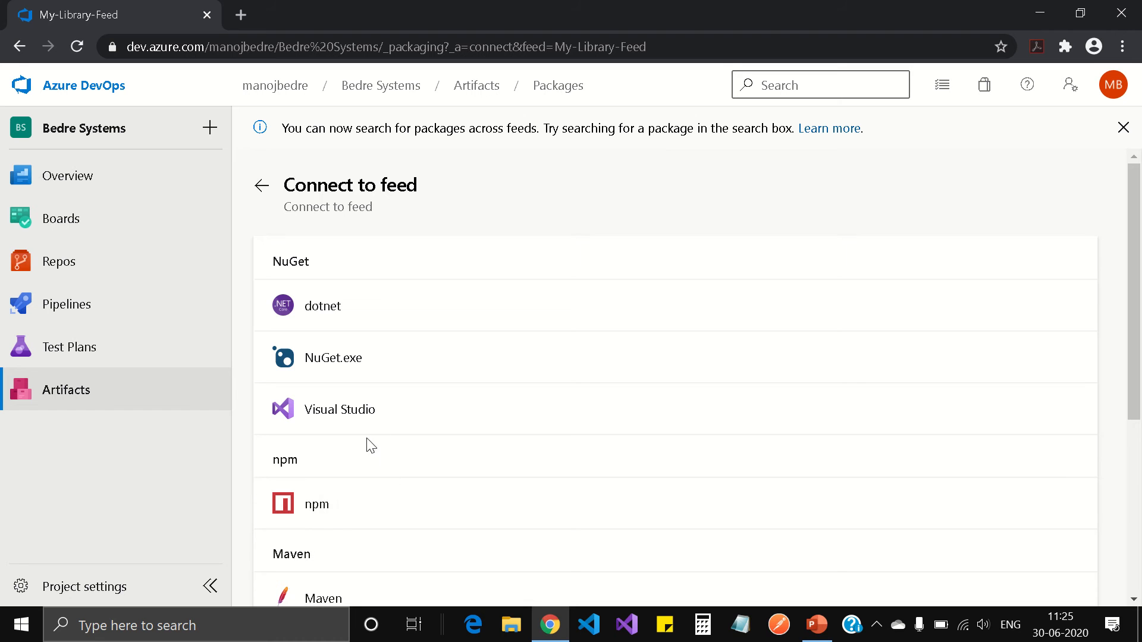
# Show the Visual Studio NuGet setup for My-Library-Feed and highlight its source URL
pyautogui.click(399, 413)
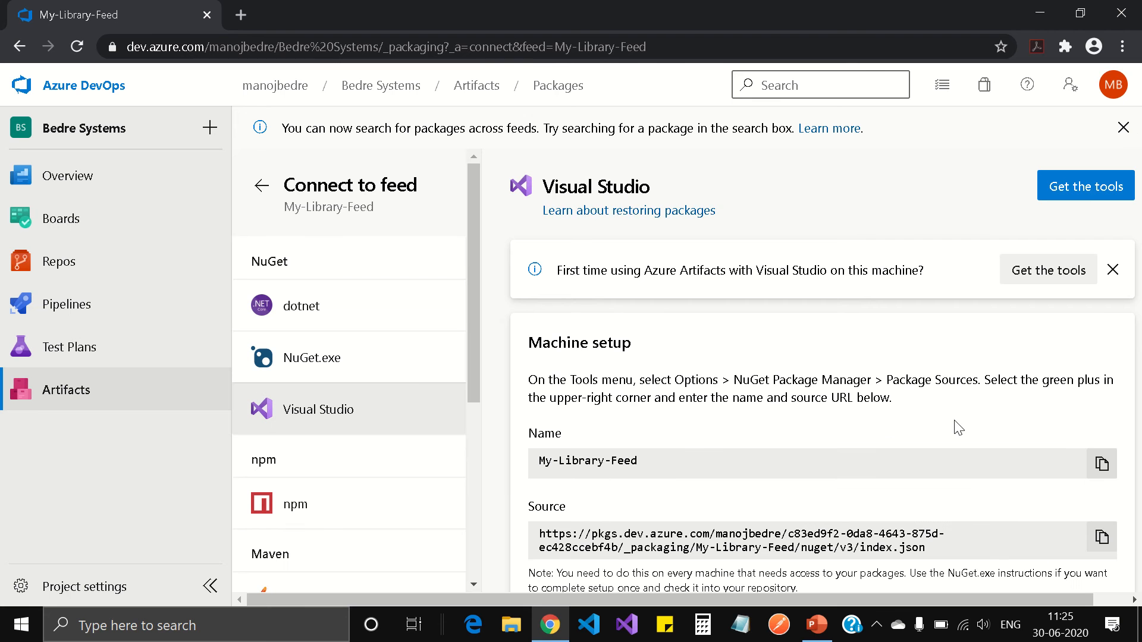
pyautogui.scroll(-1, 956, 421)
pyautogui.scroll(1, 943, 428)
pyautogui.scroll(-1, 790, 426)
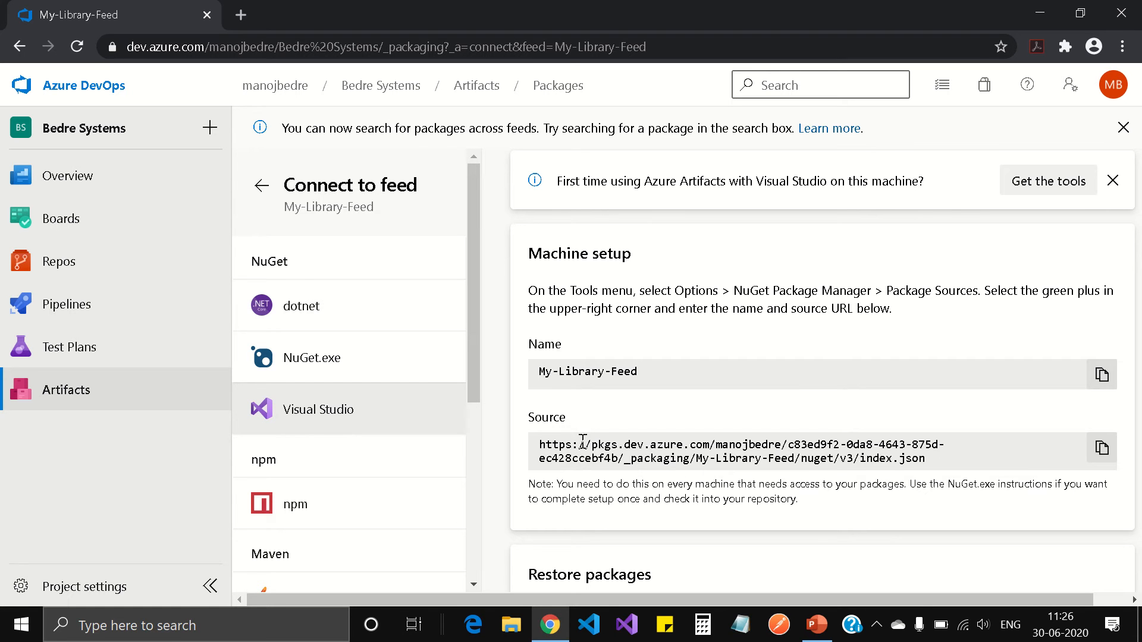
pyautogui.moveTo(539, 443); pyautogui.dragTo(931, 470)
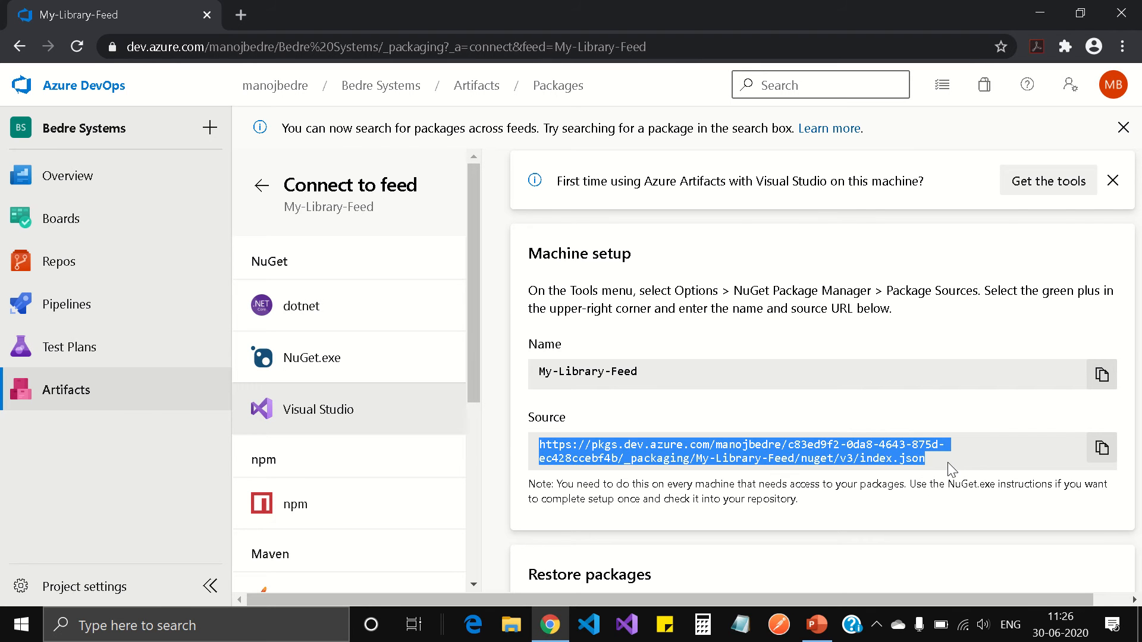
pyautogui.click(948, 462)
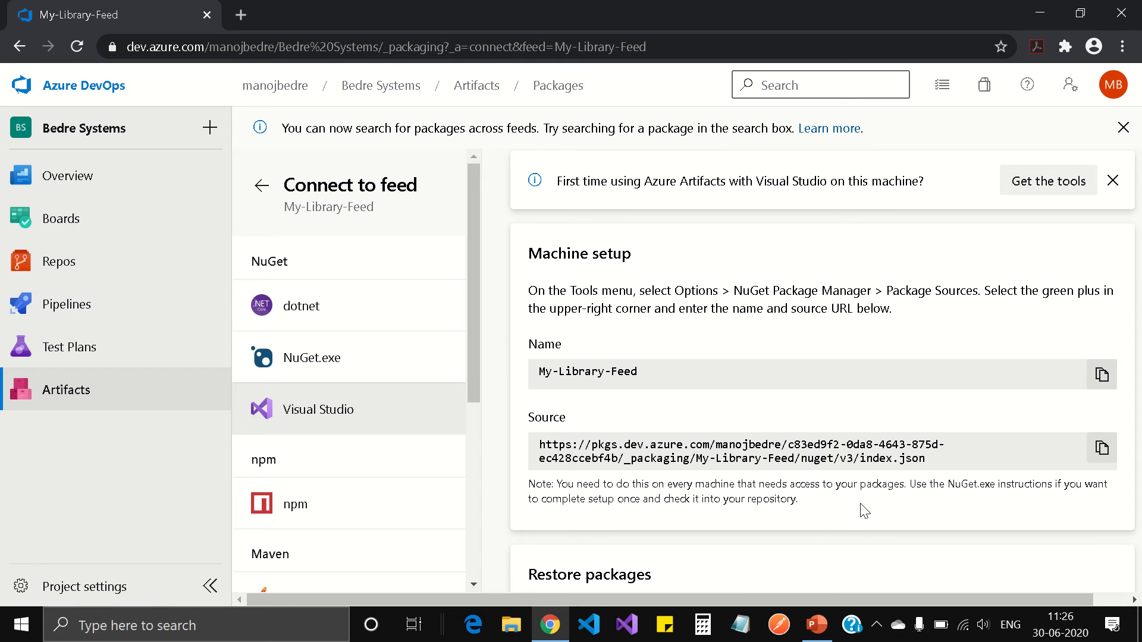
pyautogui.scroll(-3, 864, 511)
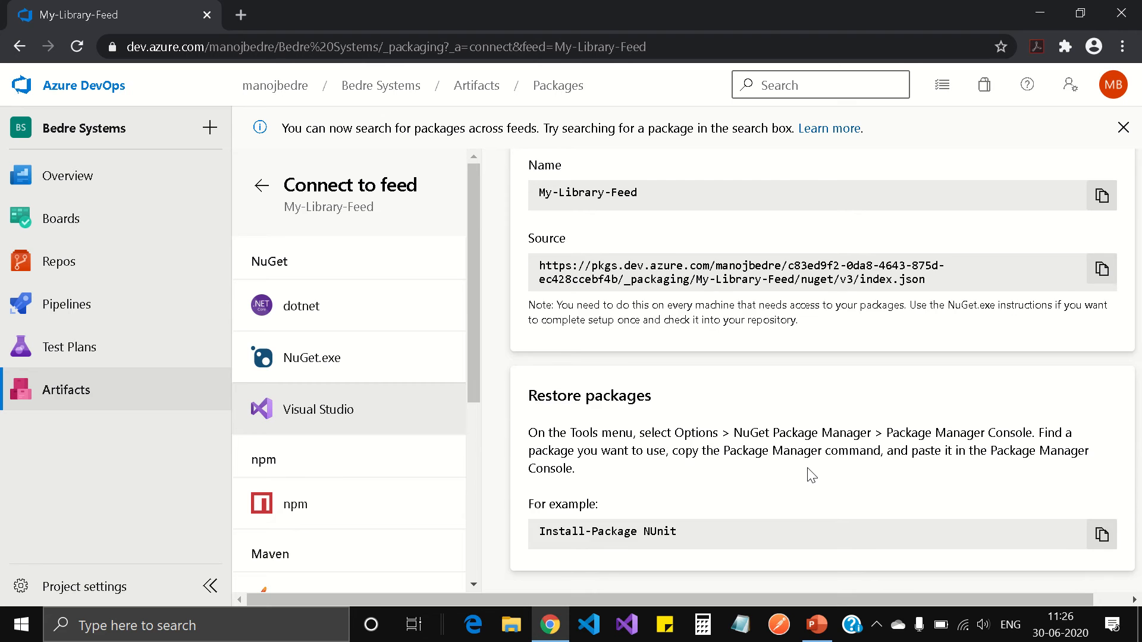
pyautogui.scroll(1, 813, 476)
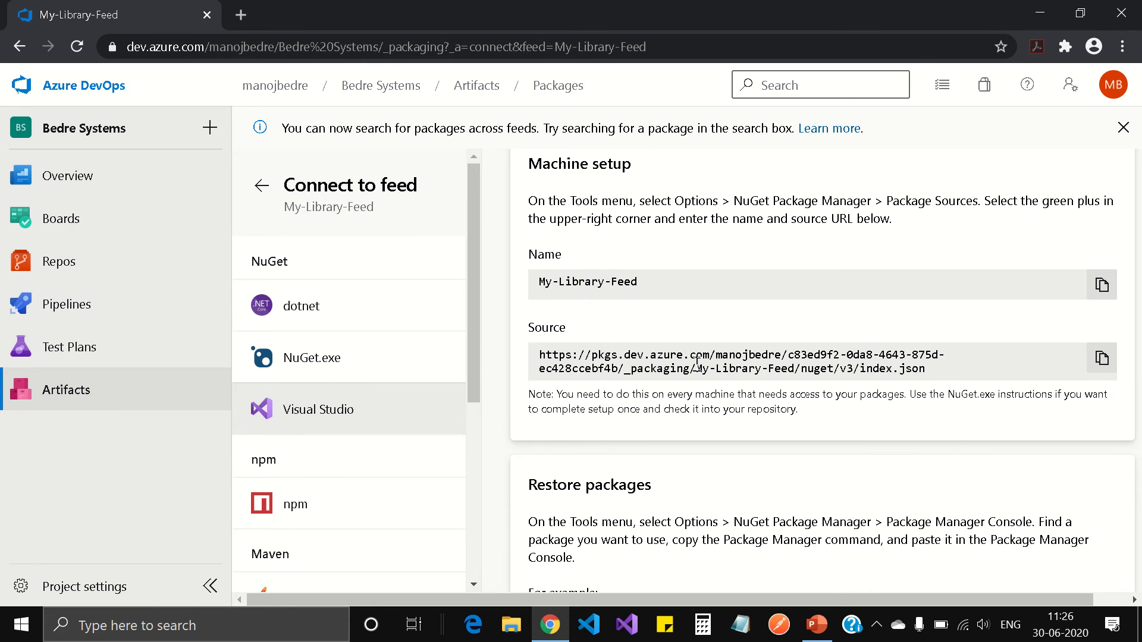
pyautogui.scroll(-1, 727, 493)
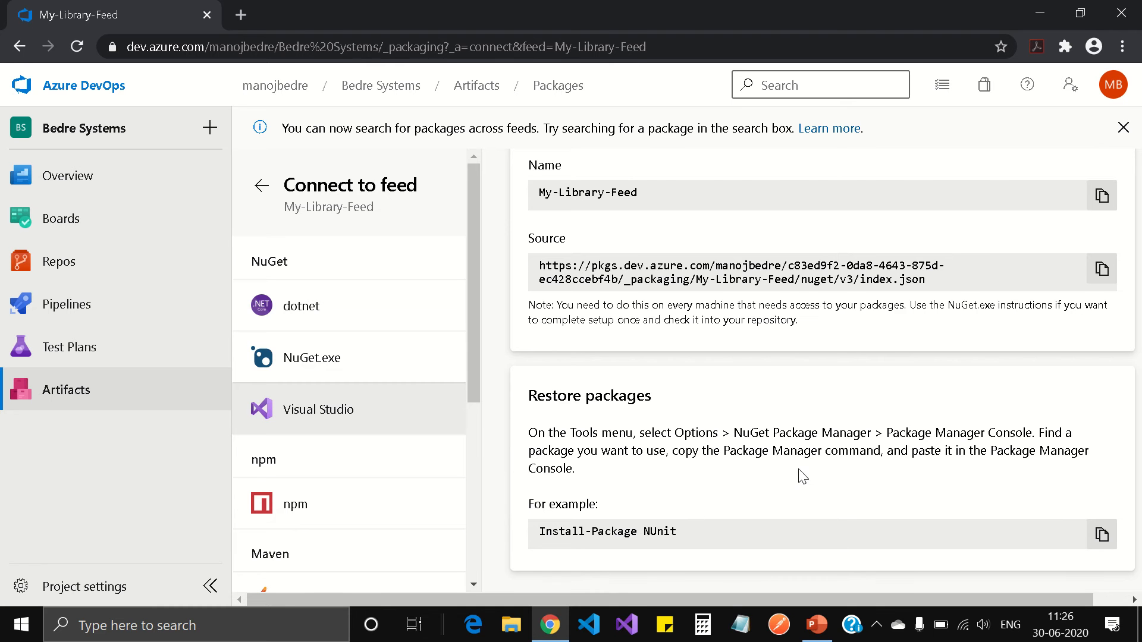
pyautogui.scroll(3, 803, 476)
pyautogui.scroll(2, 806, 476)
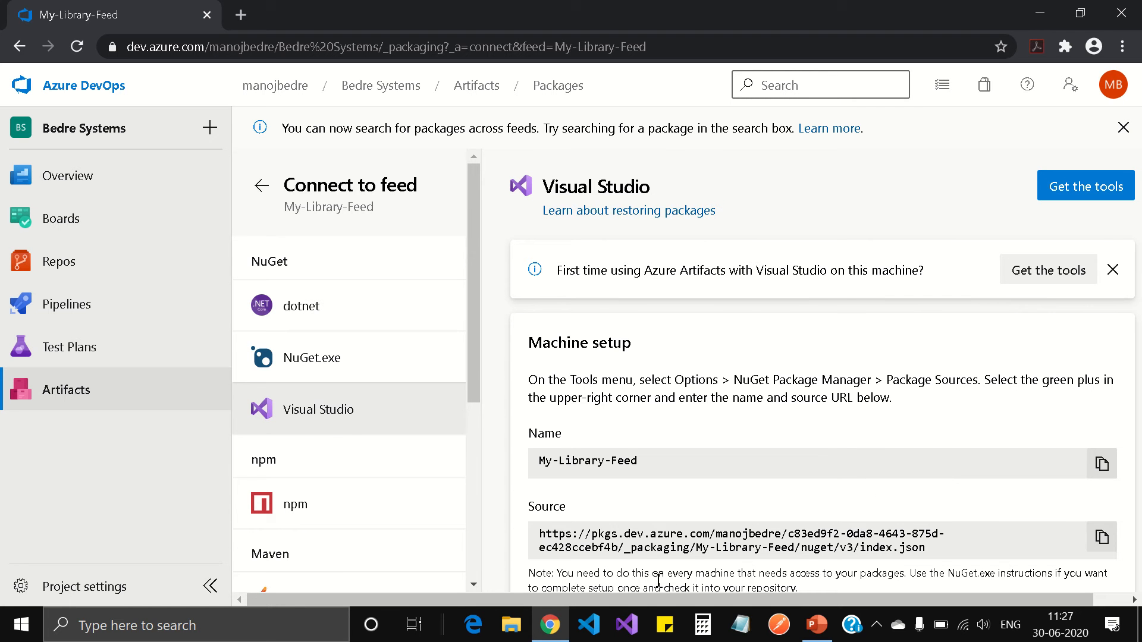
# Launch Visual Studio 2019 and continue without code into an empty IDE
pyautogui.click(627, 634)
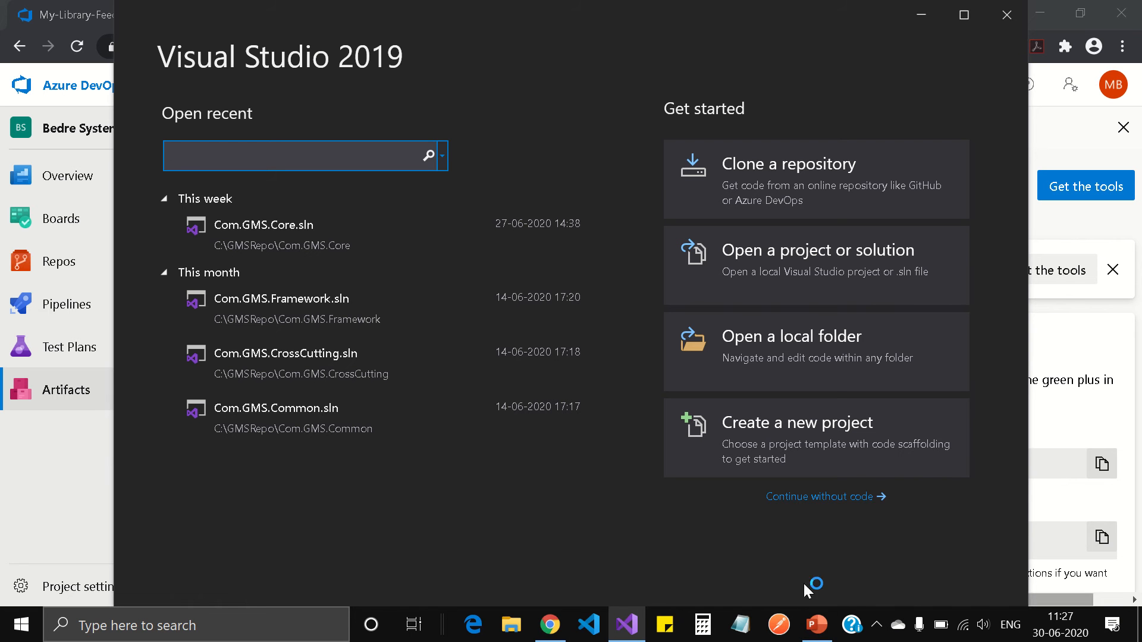
pyautogui.click(844, 498)
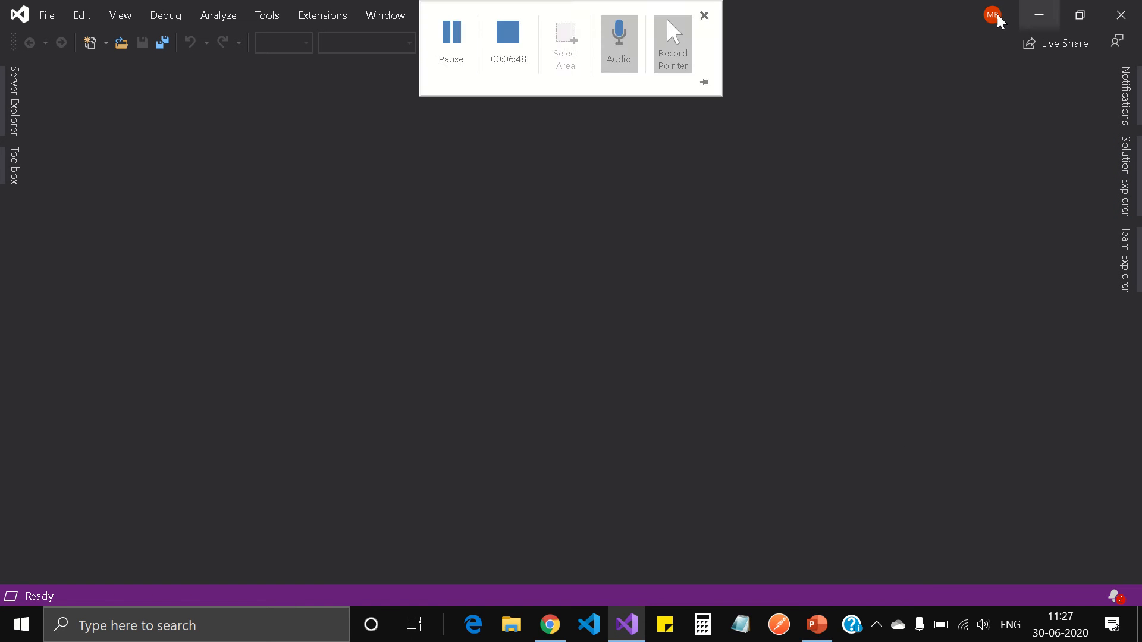
pyautogui.moveTo(576, 7)
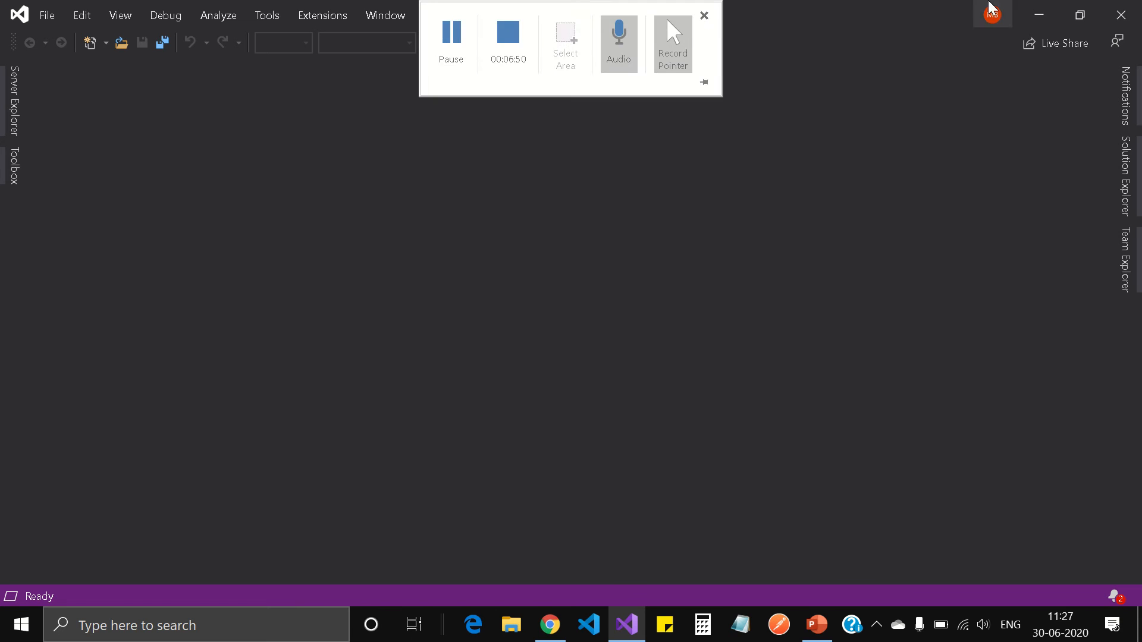
pyautogui.click(454, 61)
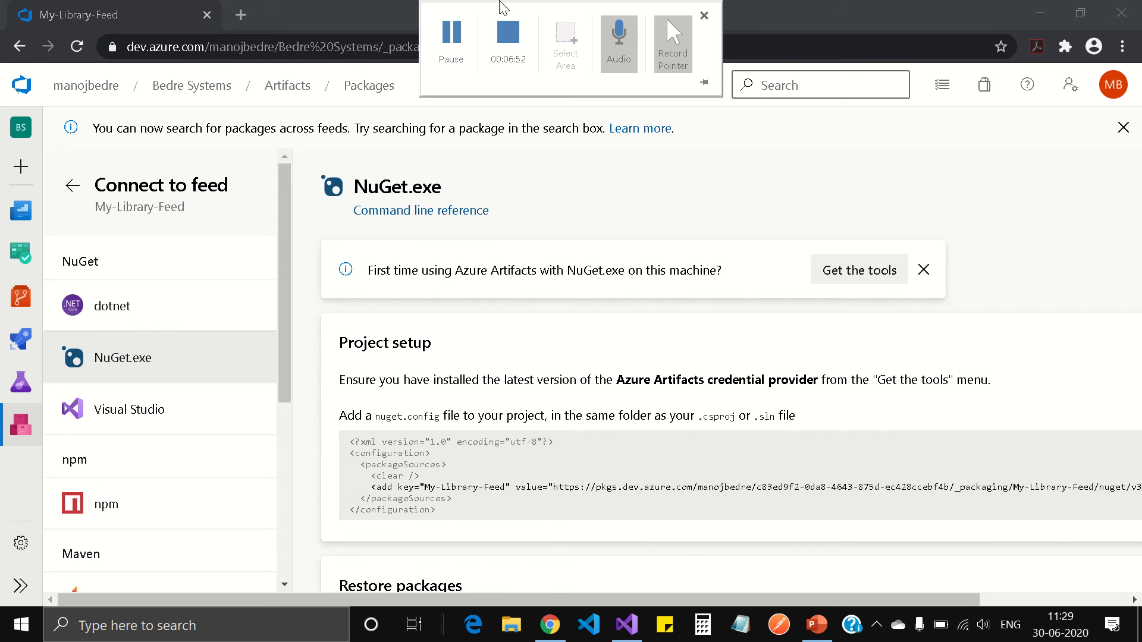
pyautogui.click(625, 626)
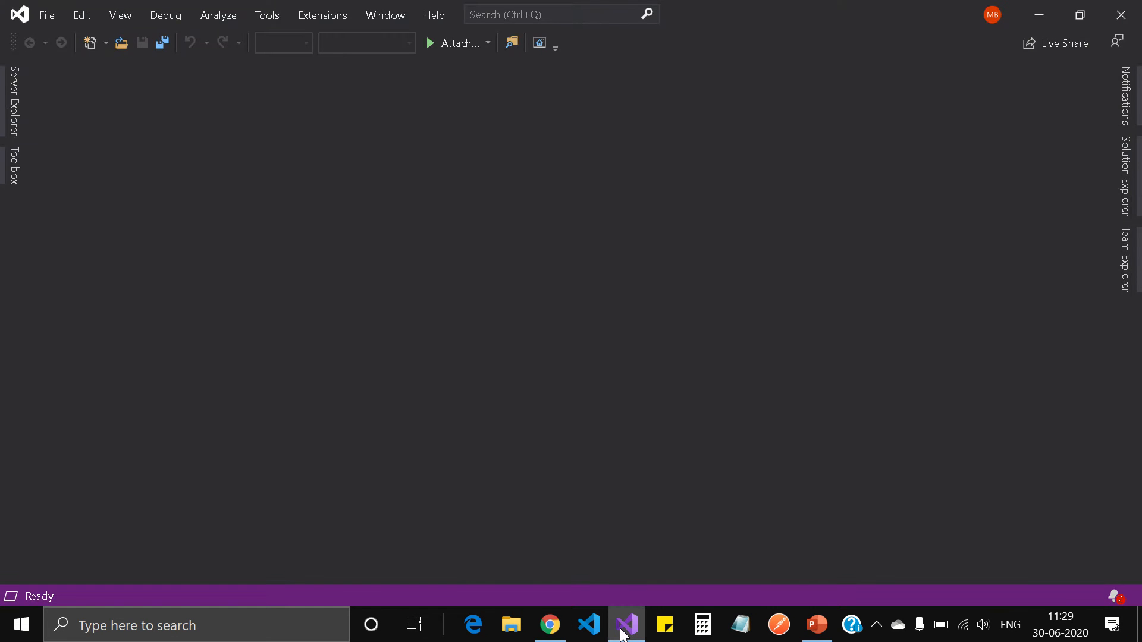
# Return to the feed page and switch from Visual Studio to the NuGet.exe connection instructions
pyautogui.click(1043, 18)
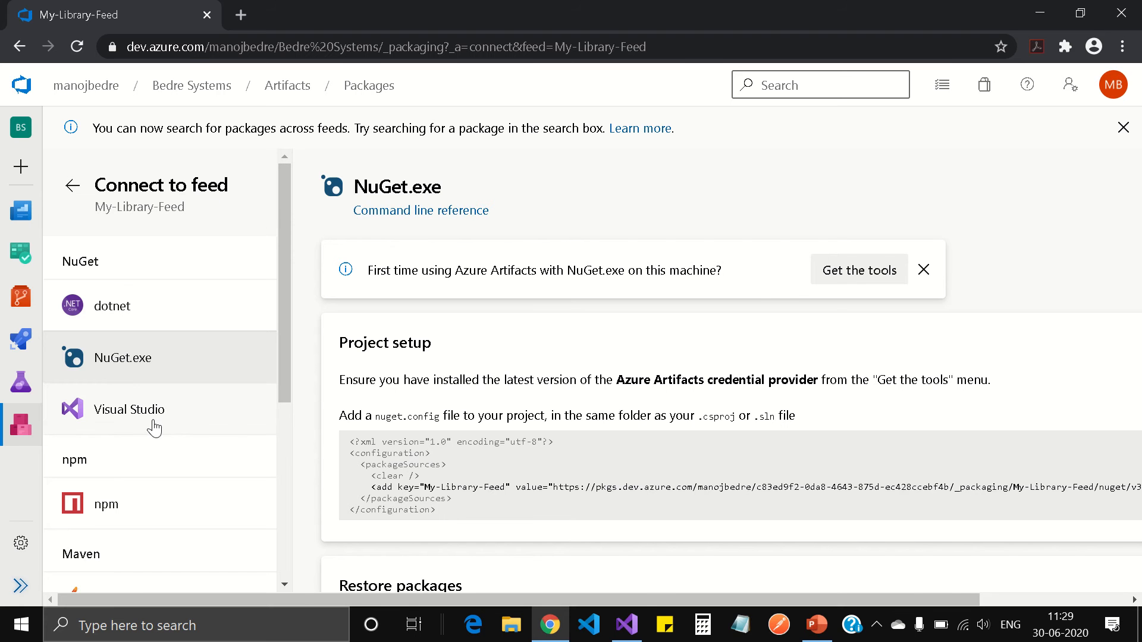
pyautogui.click(170, 413)
pyautogui.scroll(-3, 627, 564)
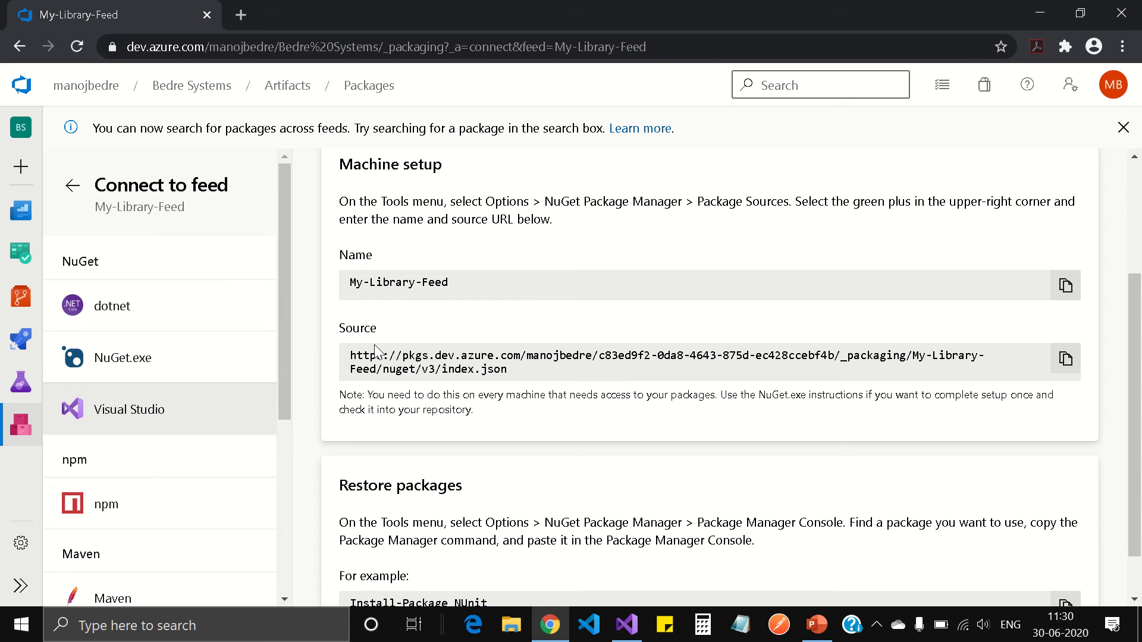
pyautogui.click(217, 361)
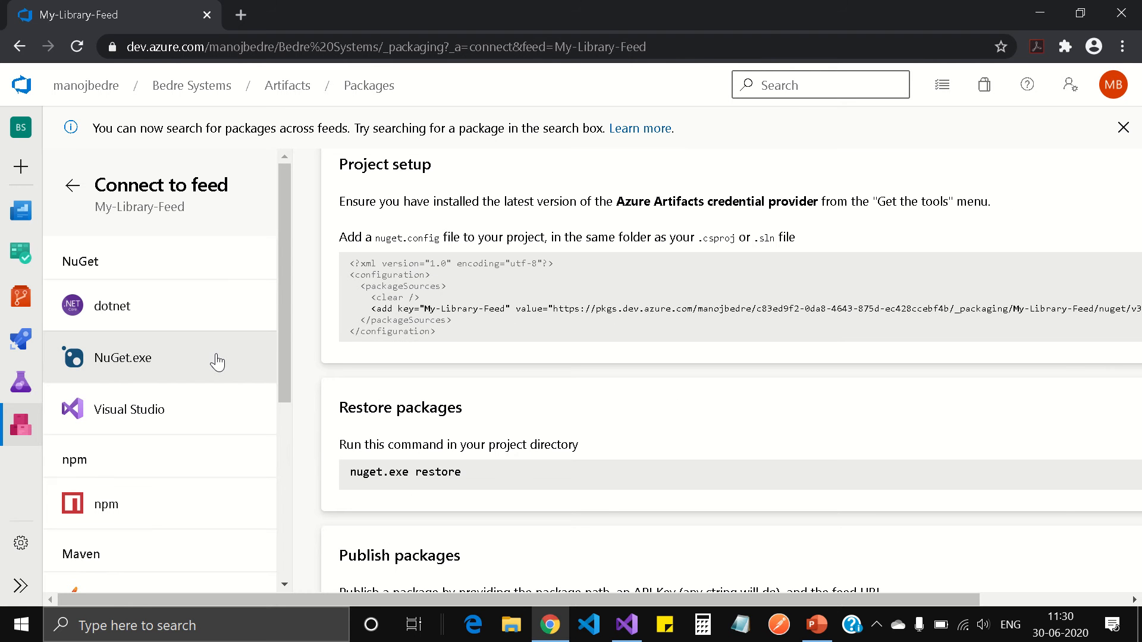
pyautogui.scroll(3, 690, 471)
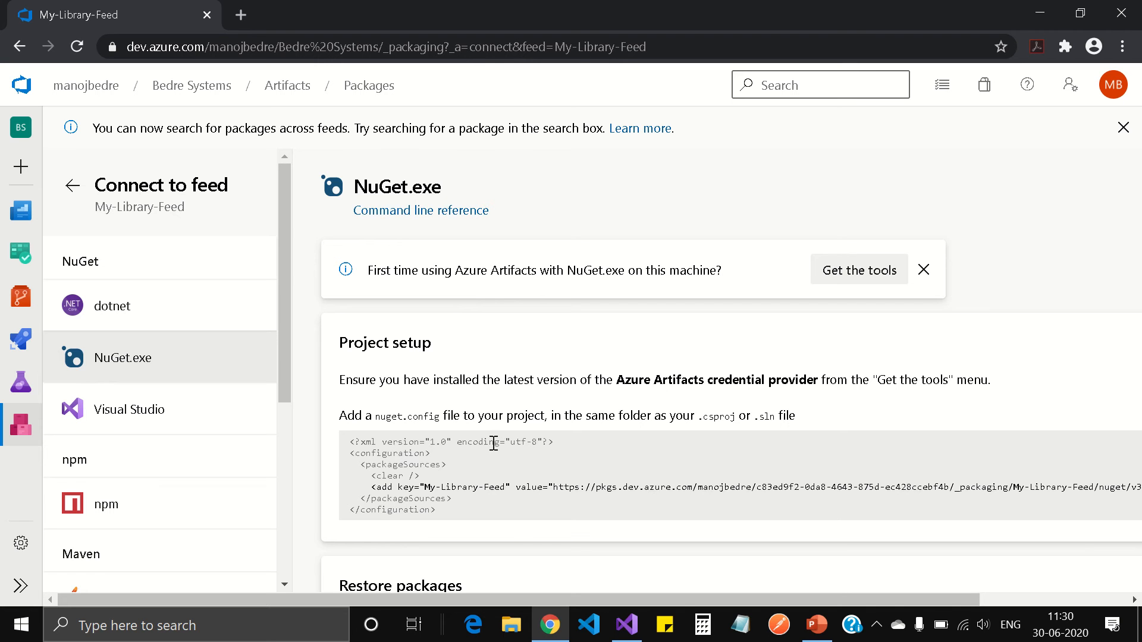
pyautogui.scroll(-2, 493, 443)
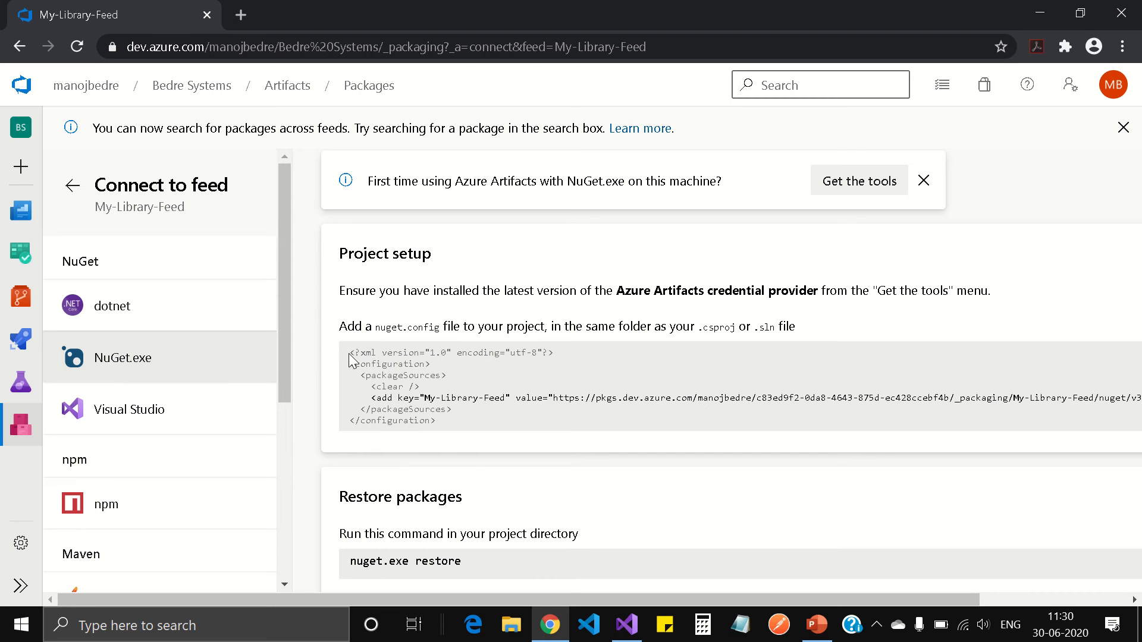
# Review the nuget.config snippet, highlighting the My-Library-Feed name and its source URL
pyautogui.moveTo(352, 352); pyautogui.dragTo(433, 421)
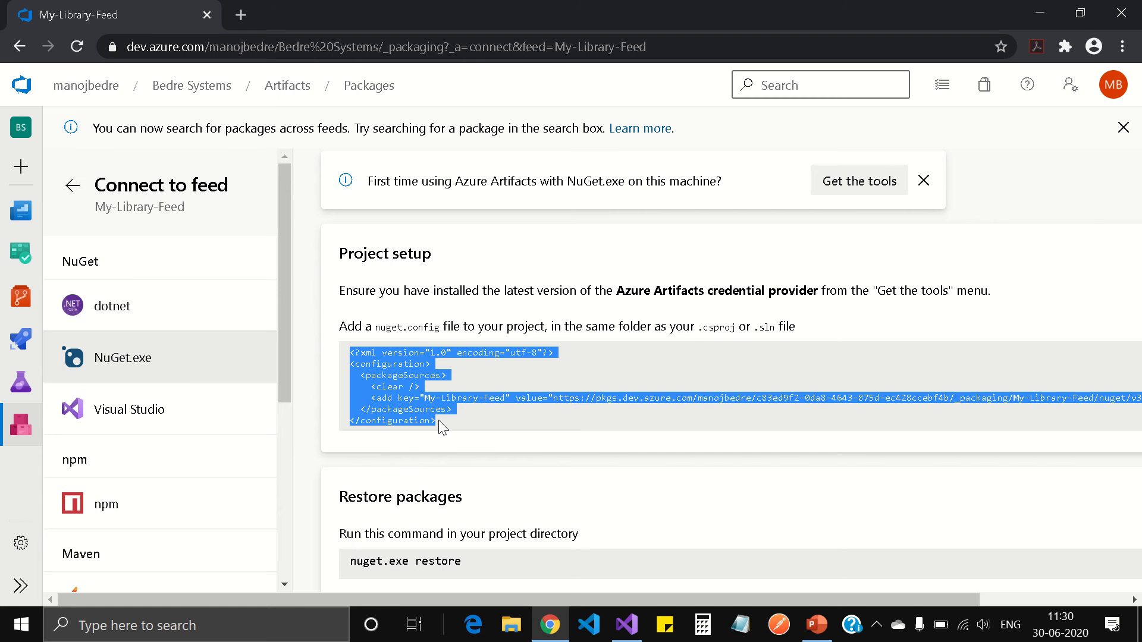
pyautogui.click(488, 408)
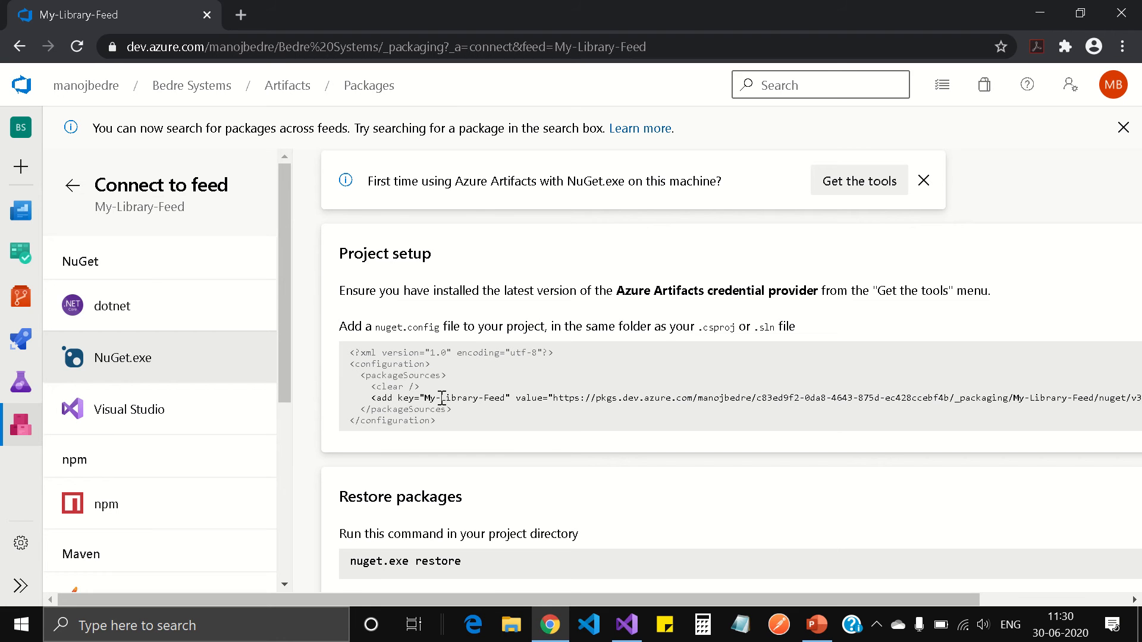
pyautogui.moveTo(426, 398); pyautogui.dragTo(505, 402)
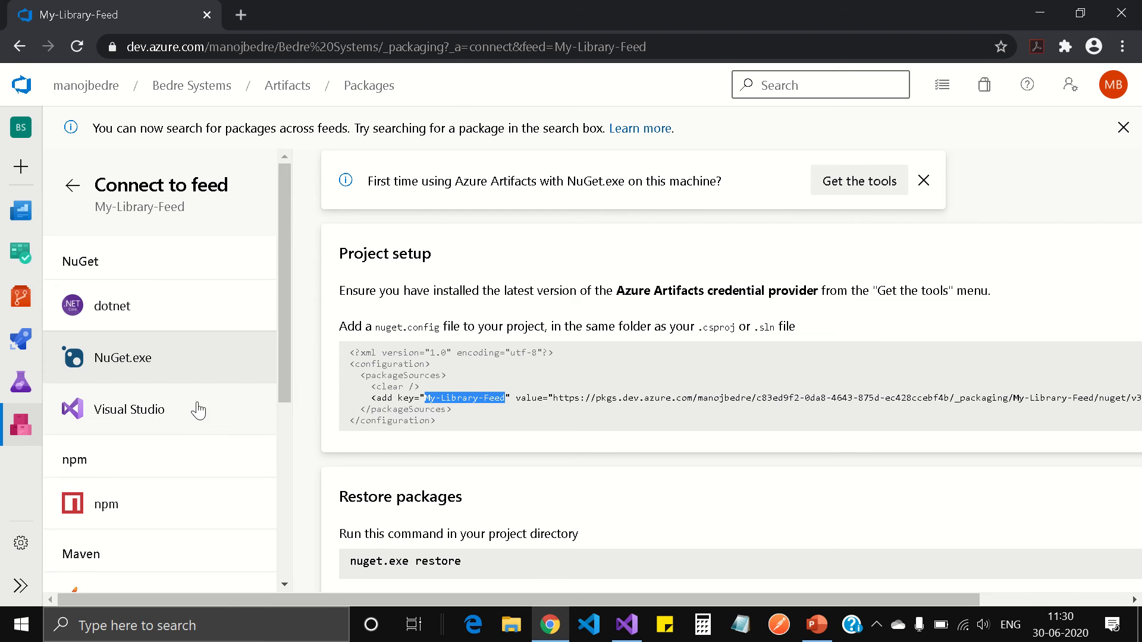
pyautogui.click(169, 419)
pyautogui.doubleClick(415, 373)
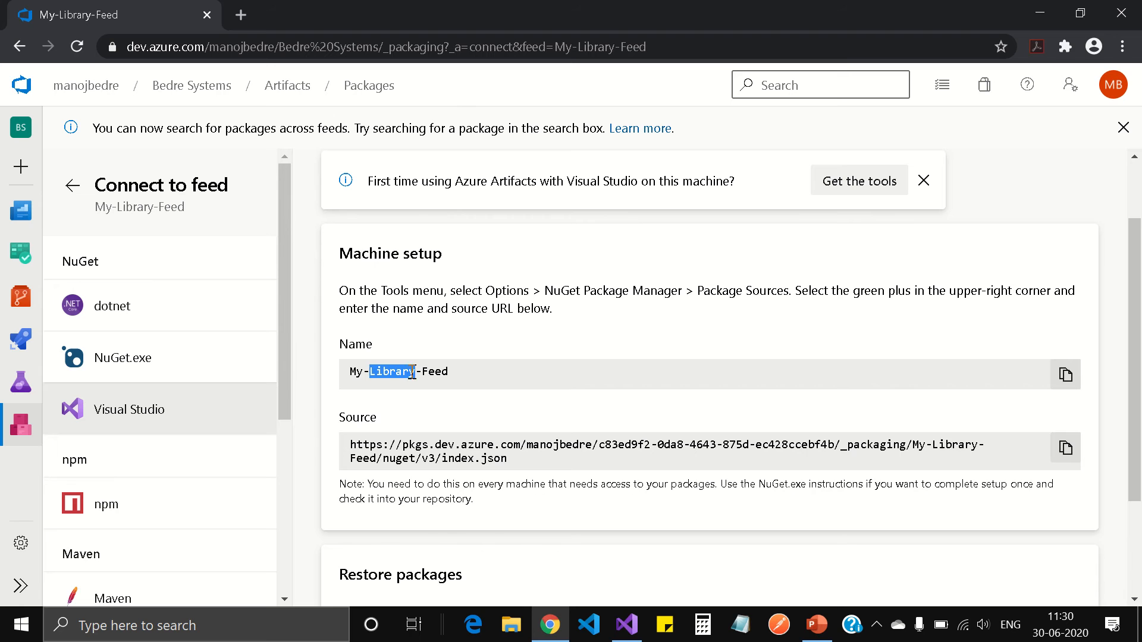
pyautogui.click(130, 361)
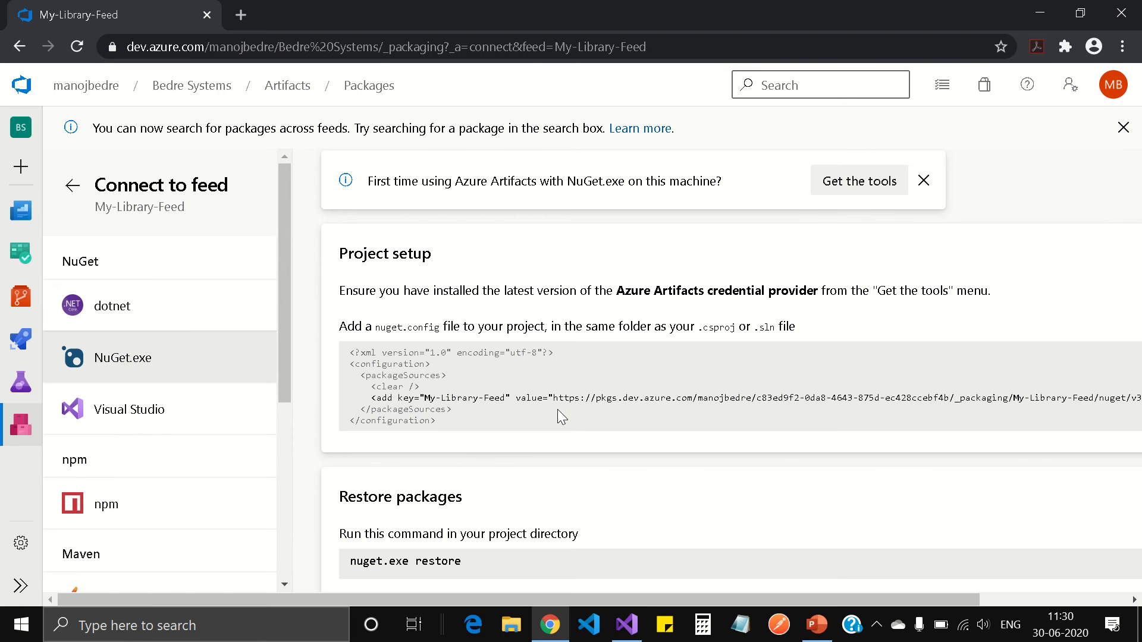
pyautogui.moveTo(554, 398); pyautogui.dragTo(1140, 402)
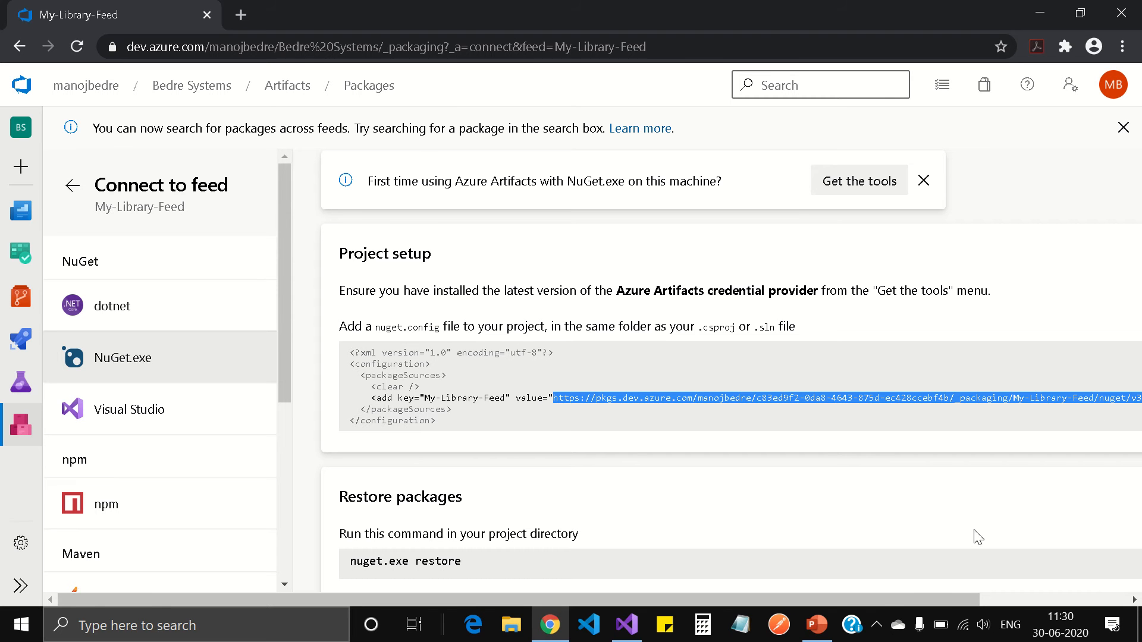
pyautogui.moveTo(879, 600); pyautogui.dragTo(1023, 602)
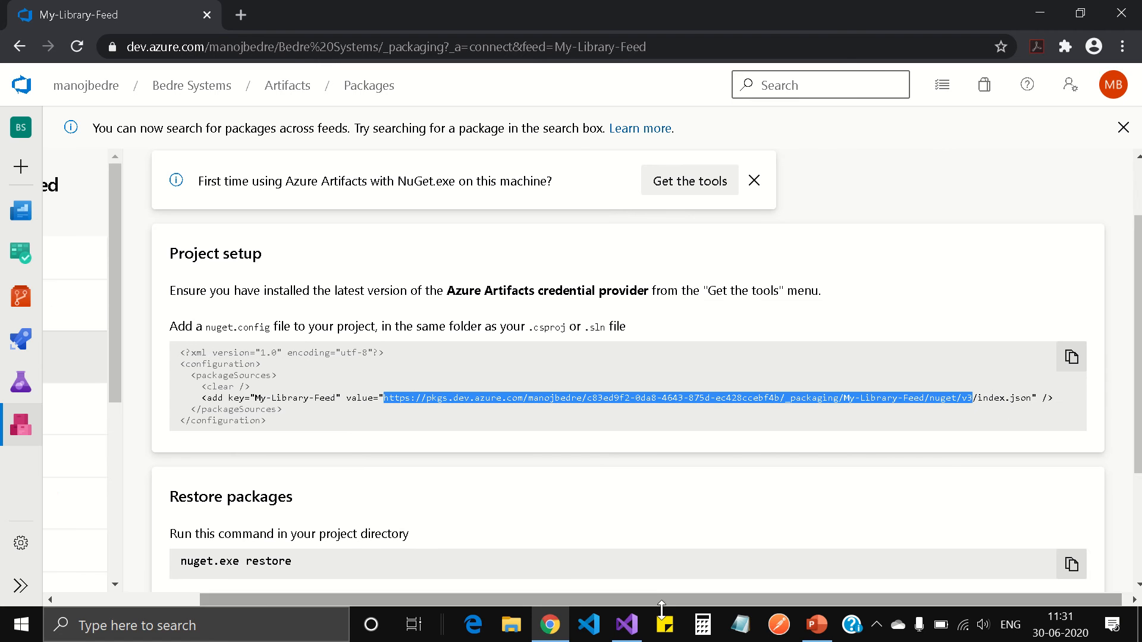
pyautogui.moveTo(655, 595); pyautogui.dragTo(502, 591)
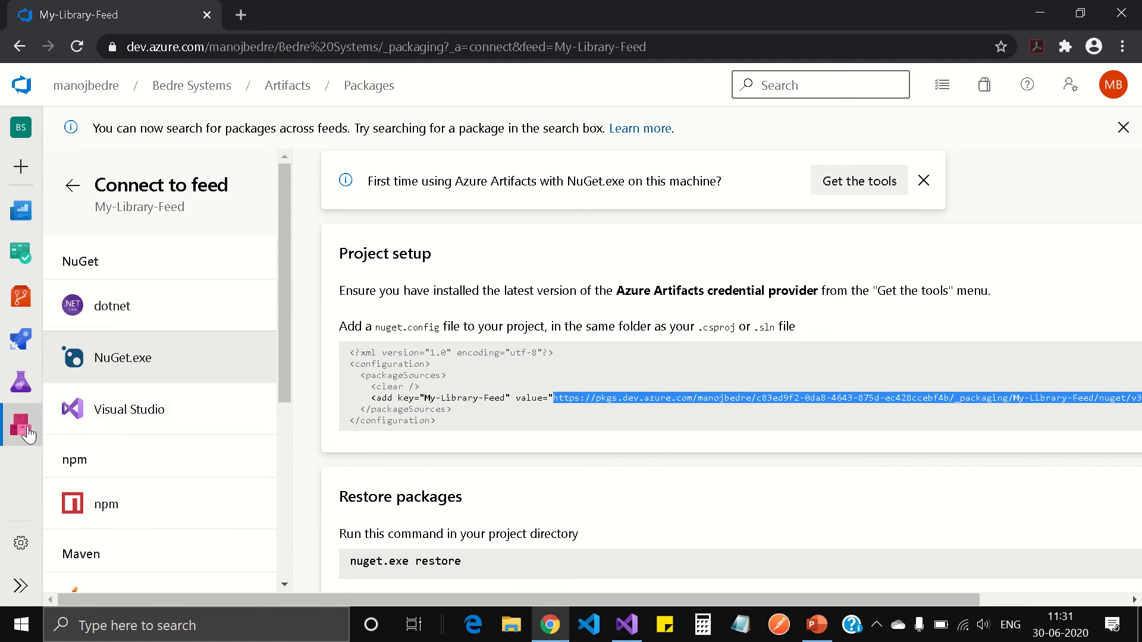
pyautogui.doubleClick(452, 397)
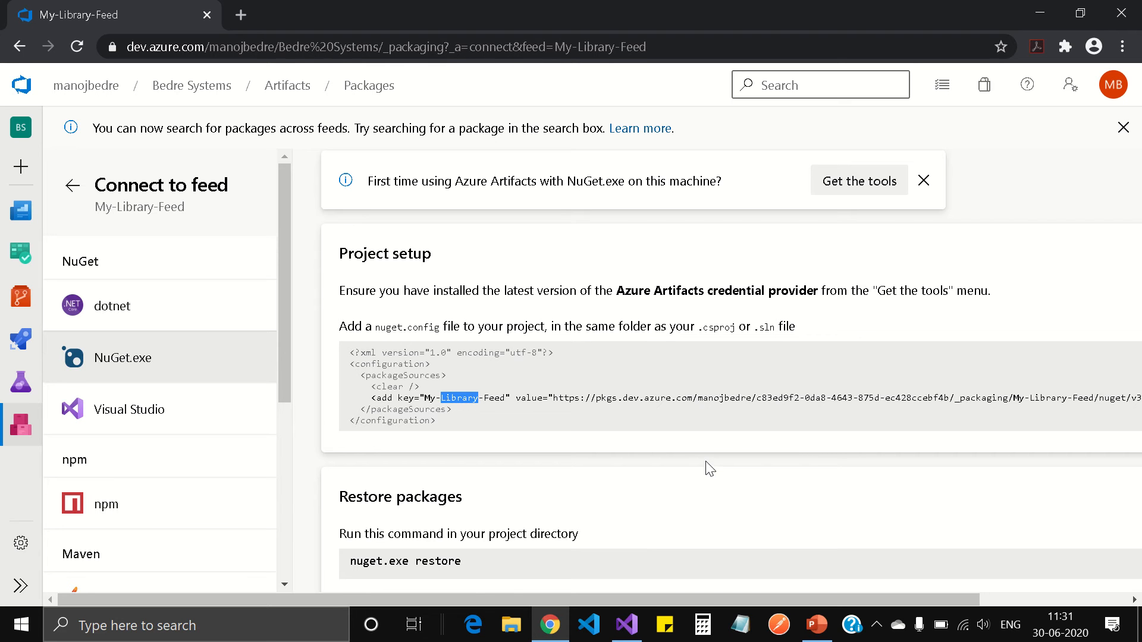
# Read the note that the Azure Artifacts credential provider is required
pyautogui.scroll(-2, 708, 463)
pyautogui.scroll(2, 708, 463)
pyautogui.click(342, 292)
pyautogui.moveTo(346, 291); pyautogui.dragTo(1000, 300)
pyautogui.click(1033, 299)
pyautogui.scroll(-4, 895, 474)
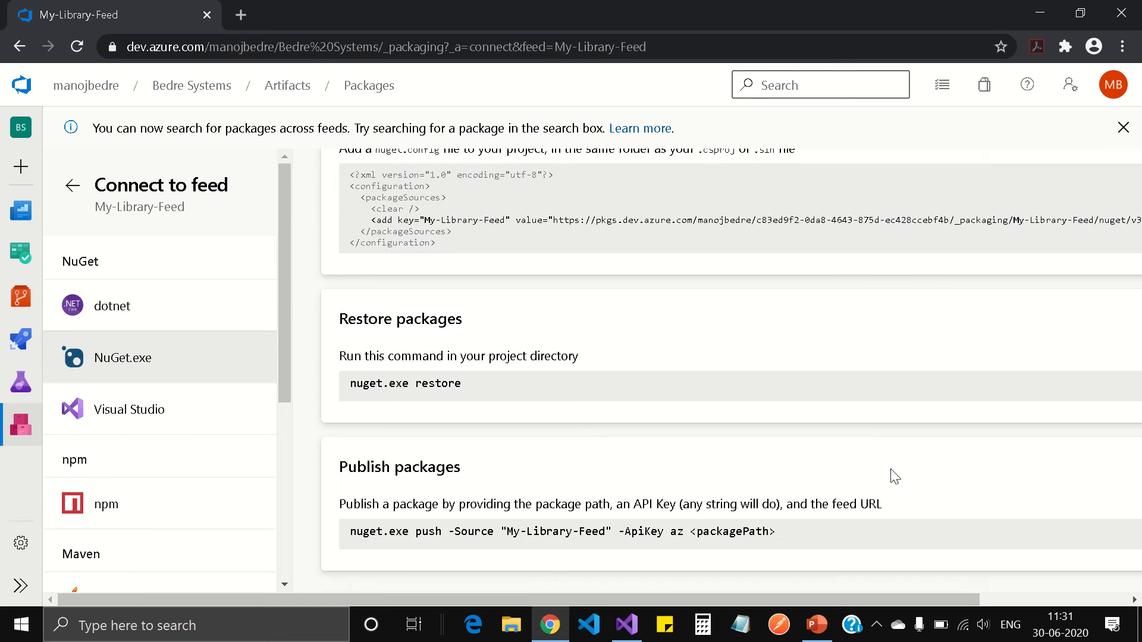
pyautogui.scroll(6, 892, 476)
# Open the Get the tools panel and follow the credential provider download link
pyautogui.click(870, 290)
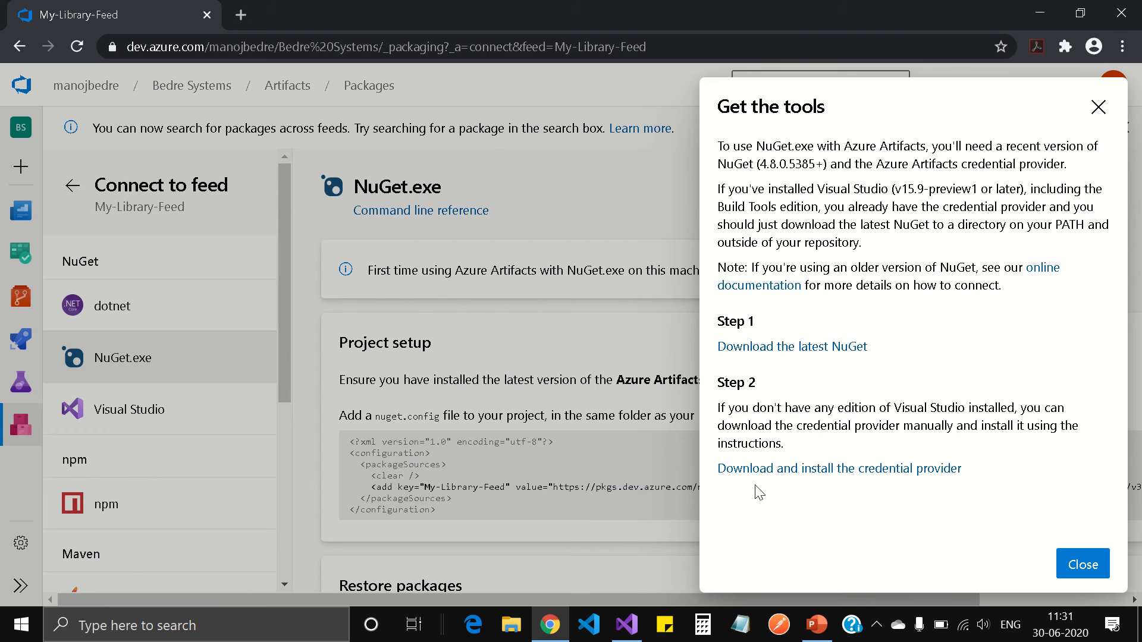
pyautogui.click(895, 469)
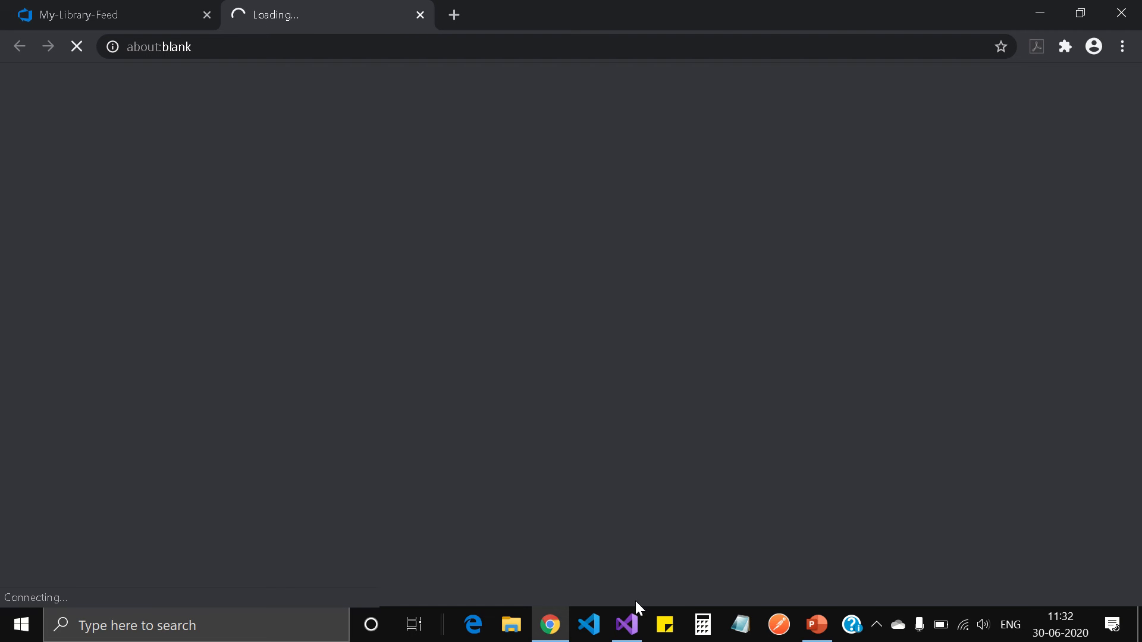
# Scroll the artifacts-credprovider README down to the Installation on Windows section
pyautogui.moveTo(484, 18)
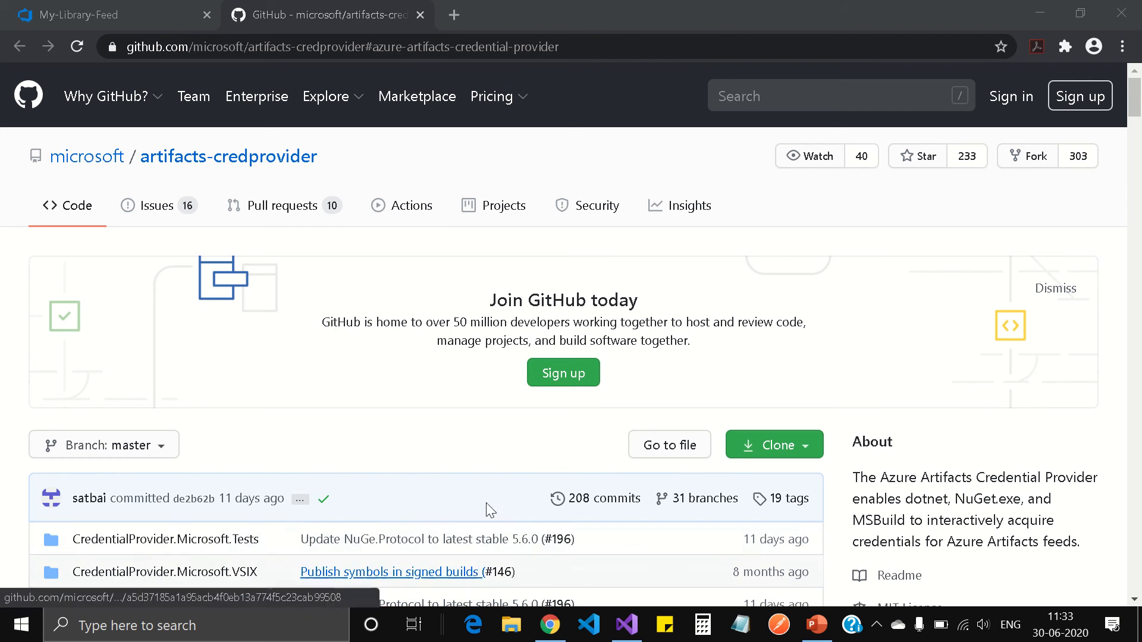
pyautogui.scroll(-15, 499, 474)
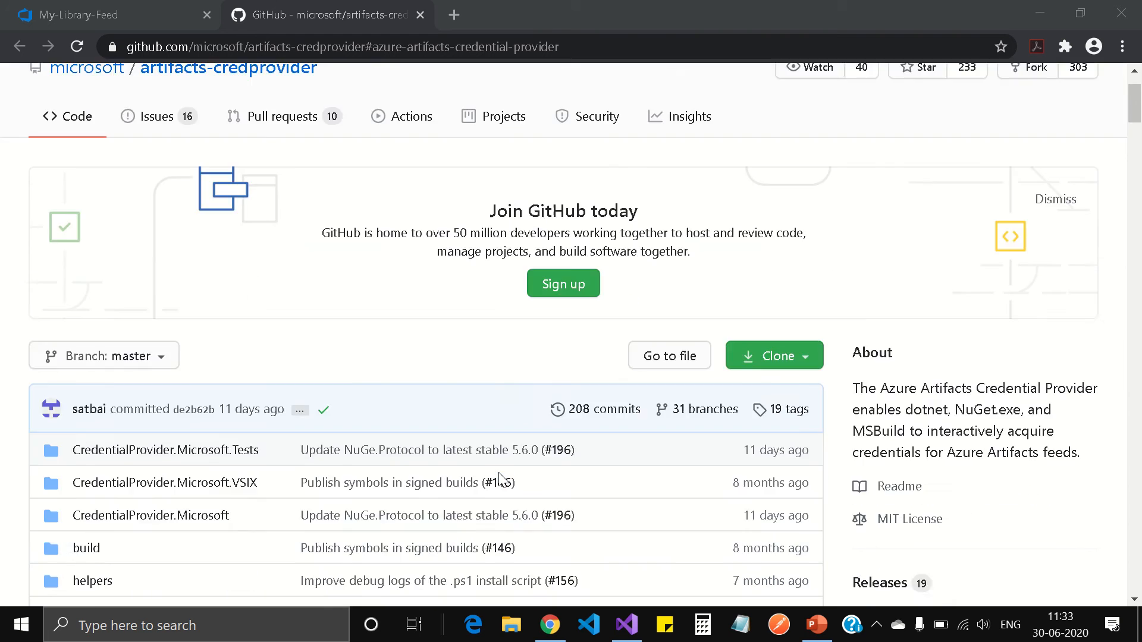
pyautogui.scroll(-3, 502, 479)
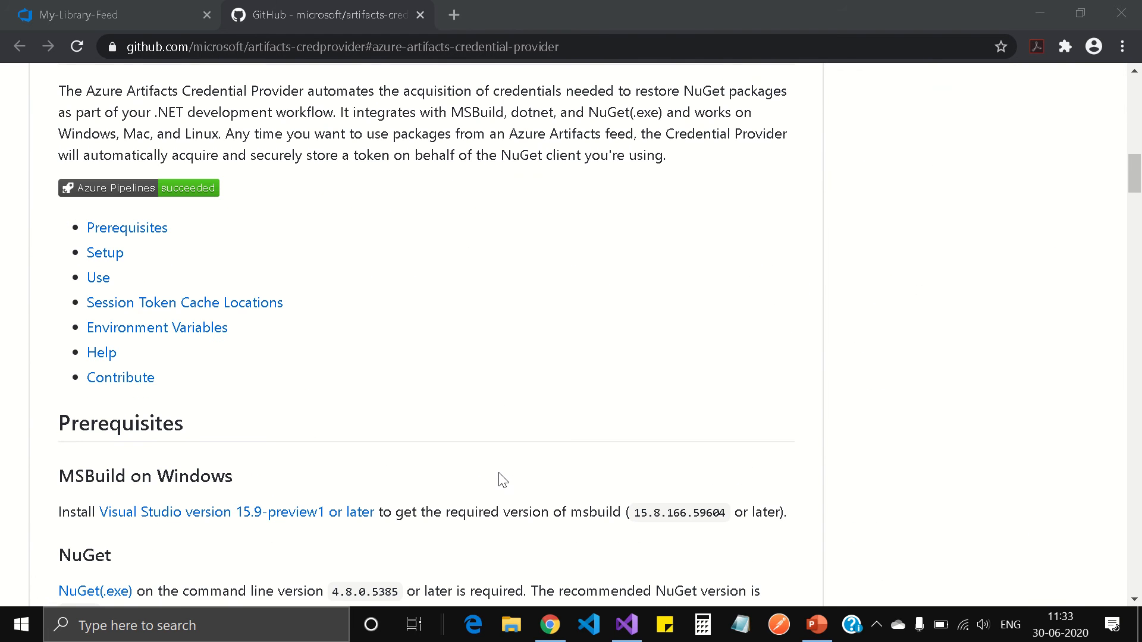
pyautogui.scroll(-11, 502, 479)
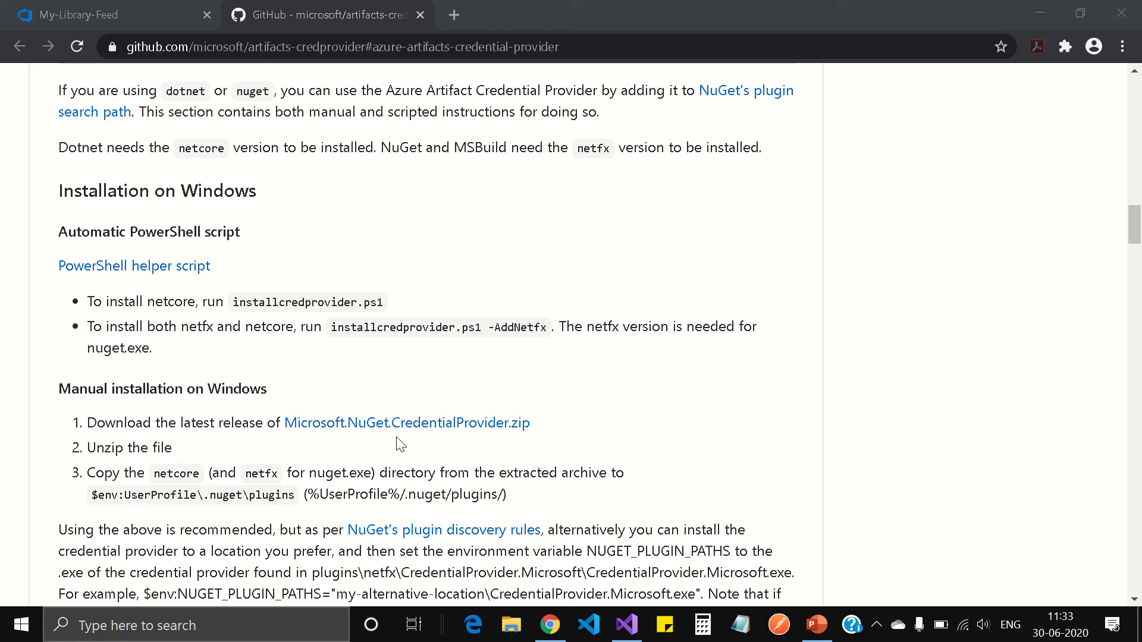
# From the 0.1.24 release Assets, download both the NetCore2 and NuGet credential provider zips
pyautogui.click(490, 425)
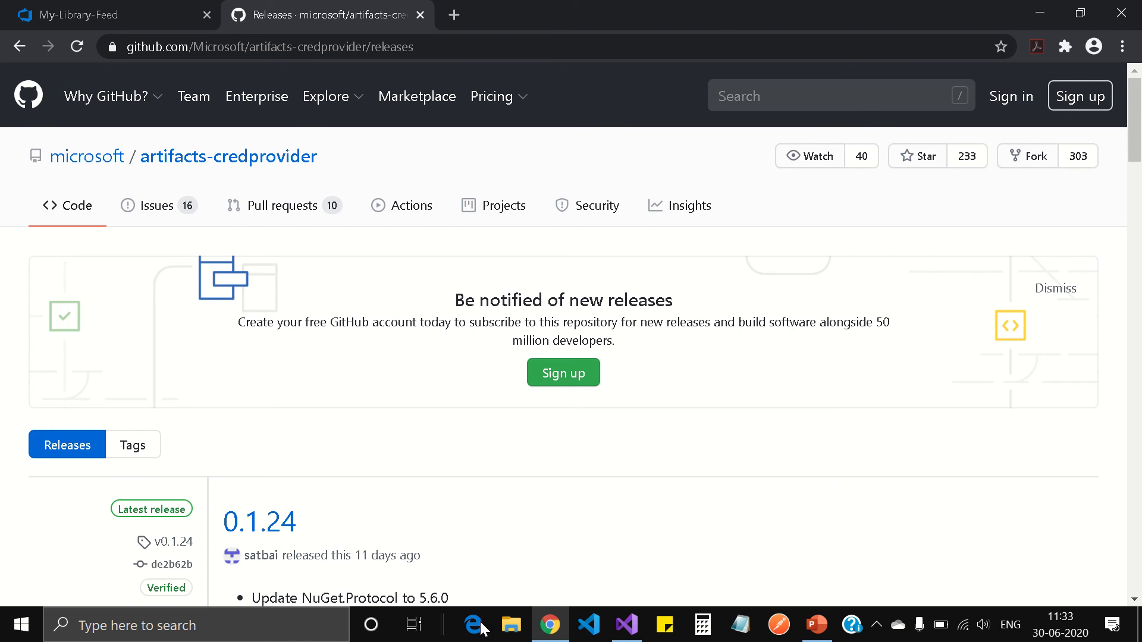
pyautogui.moveTo(515, 1)
pyautogui.click(444, 40)
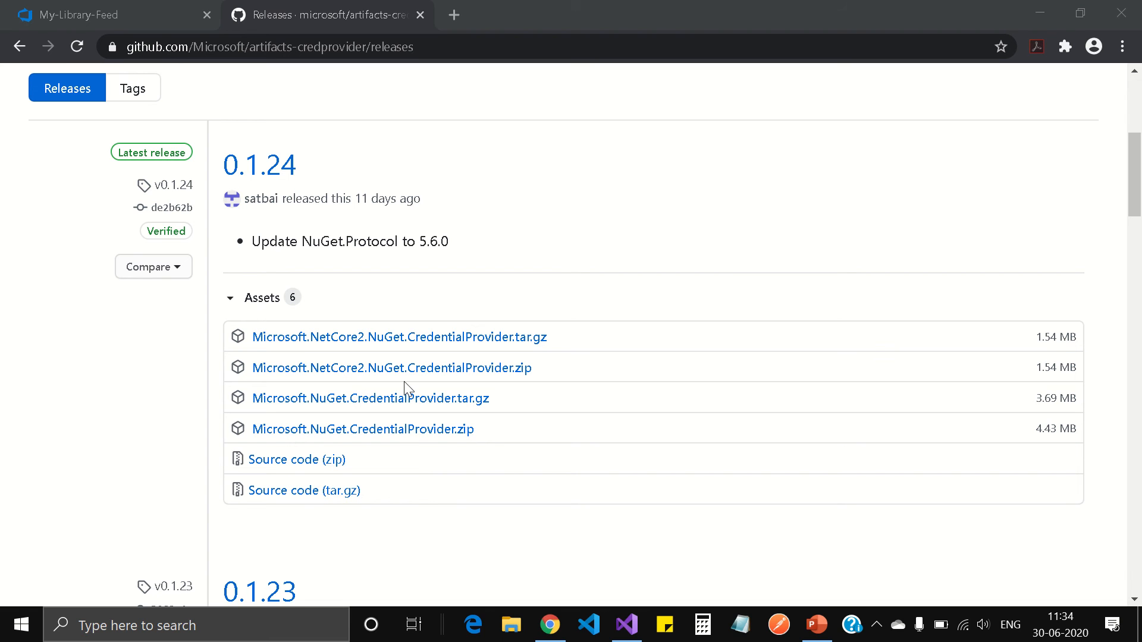
pyautogui.click(464, 374)
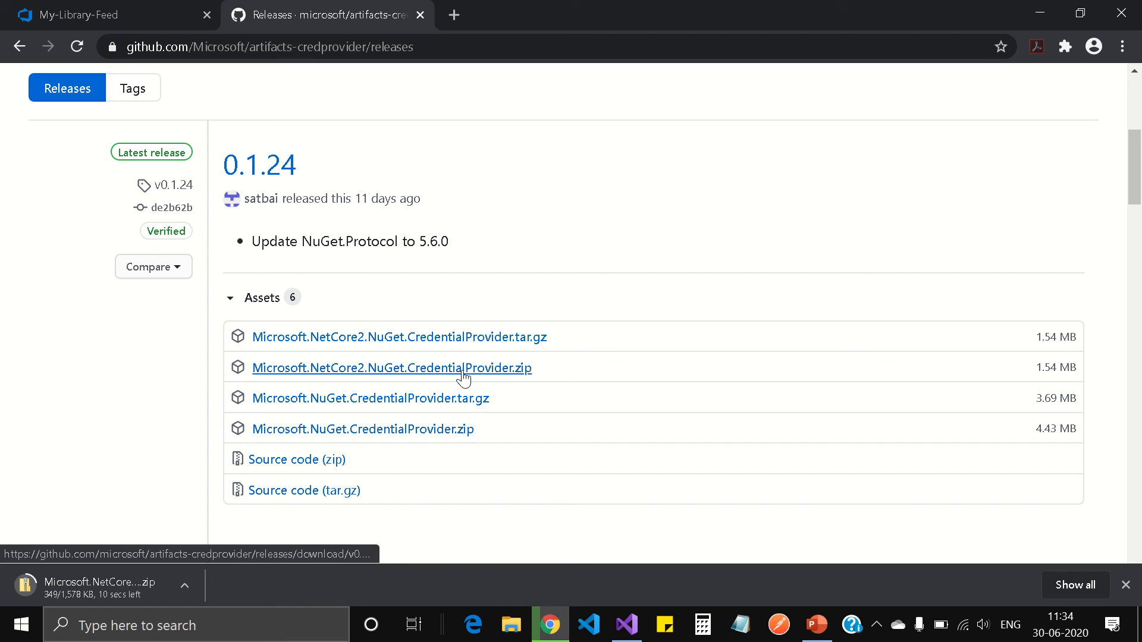
pyautogui.moveTo(505, 8)
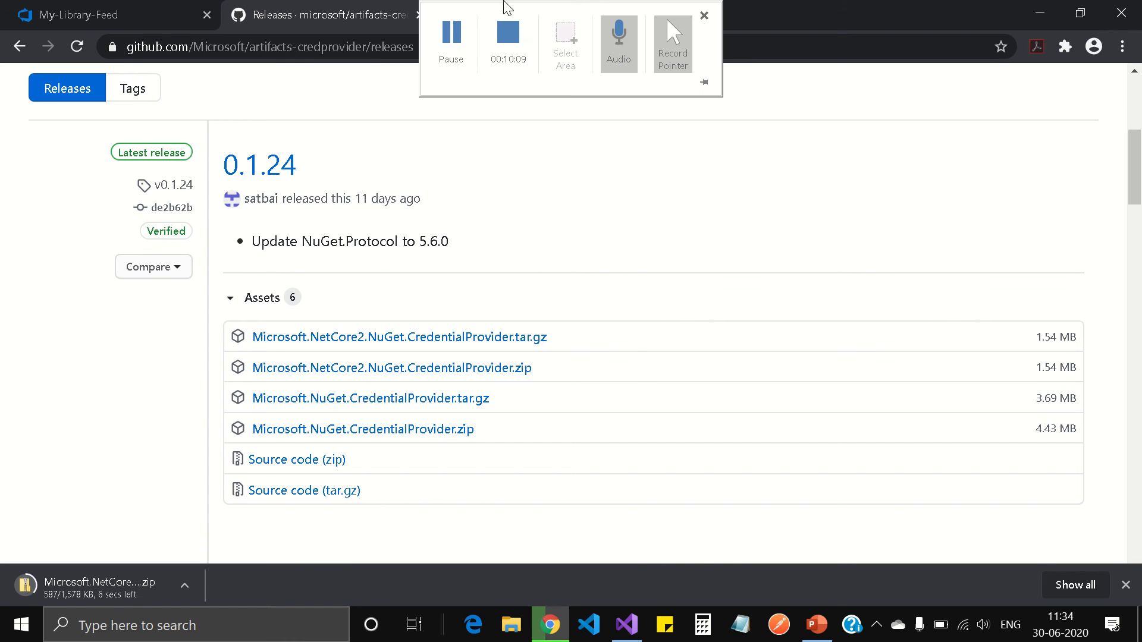
pyautogui.click(450, 41)
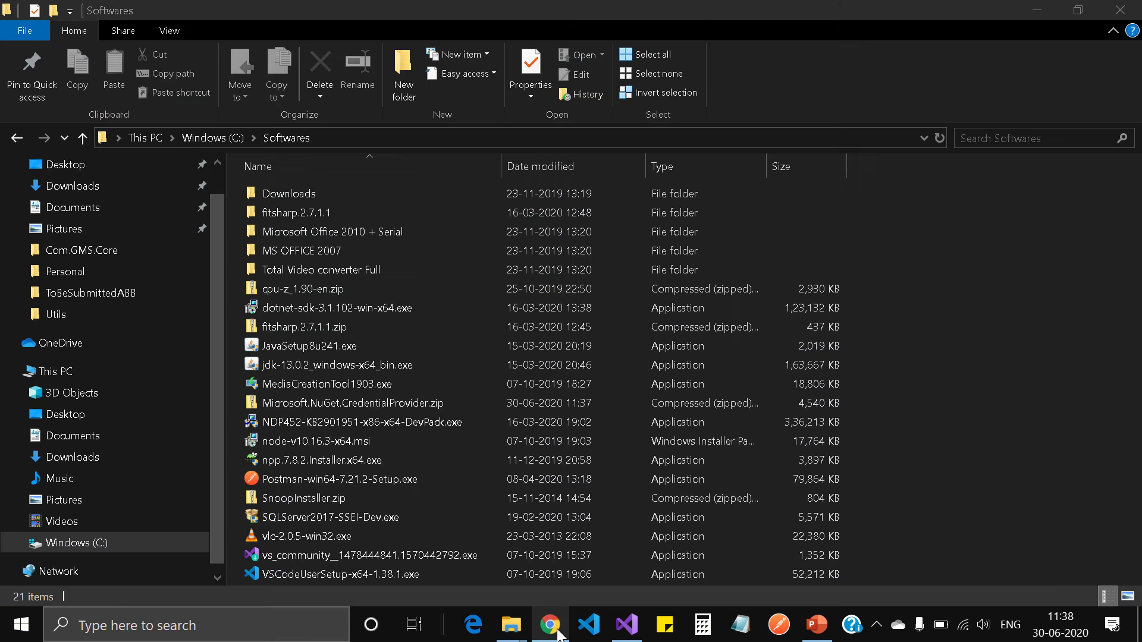
pyautogui.click(550, 625)
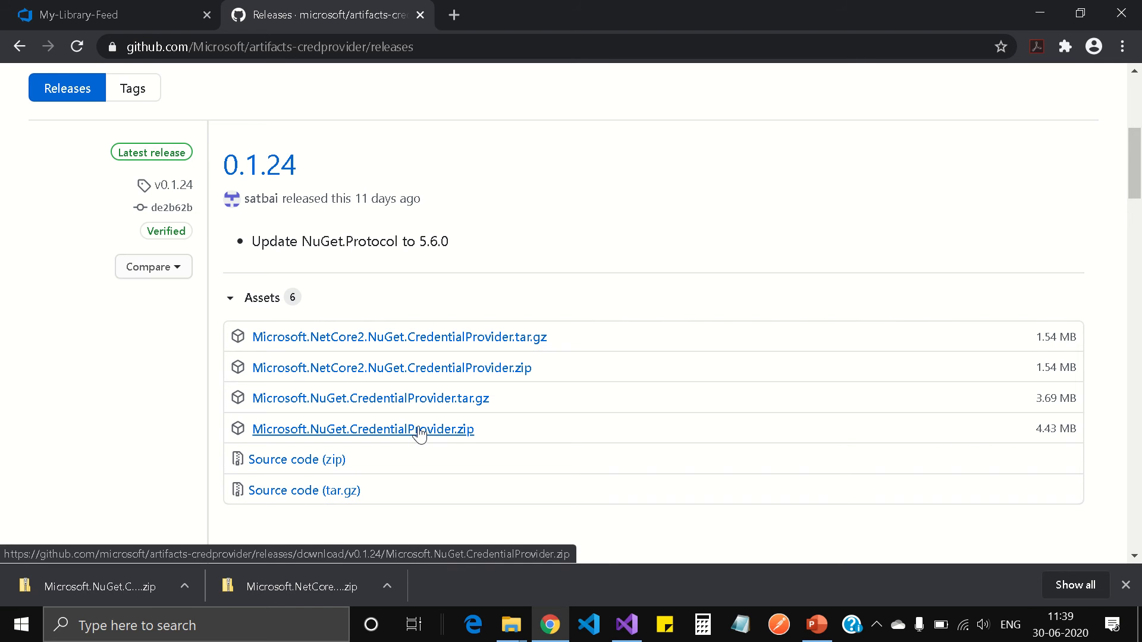
# Close duplicate Softwares windows and extract Microsoft.NuGet.CredentialProvider.zip into its own folder
pyautogui.click(510, 636)
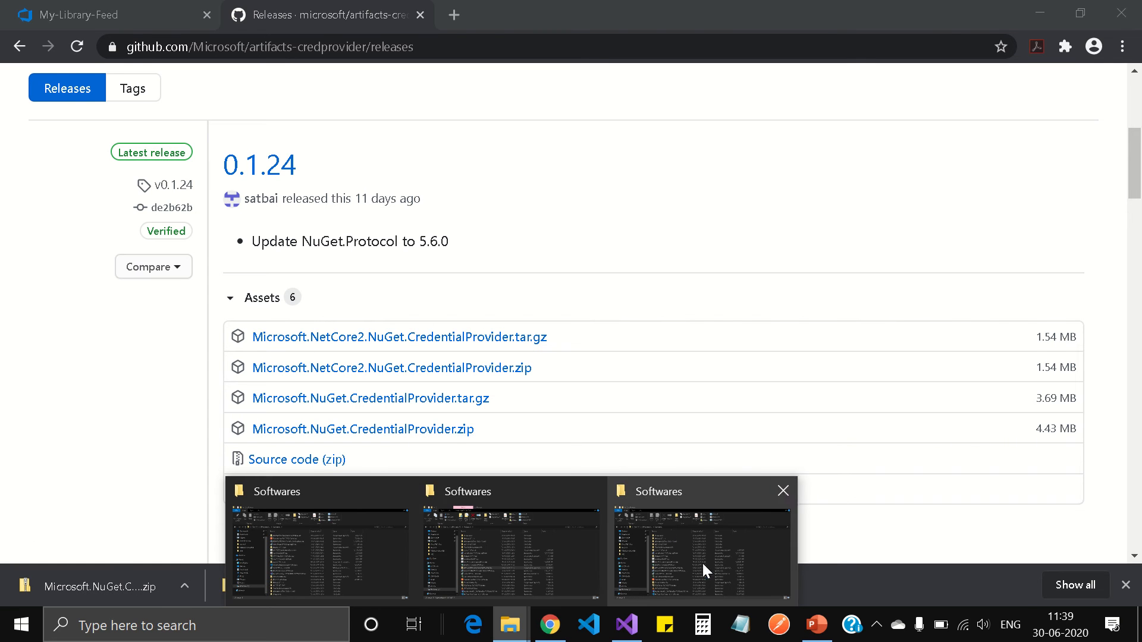
pyautogui.click(591, 492)
pyautogui.click(496, 491)
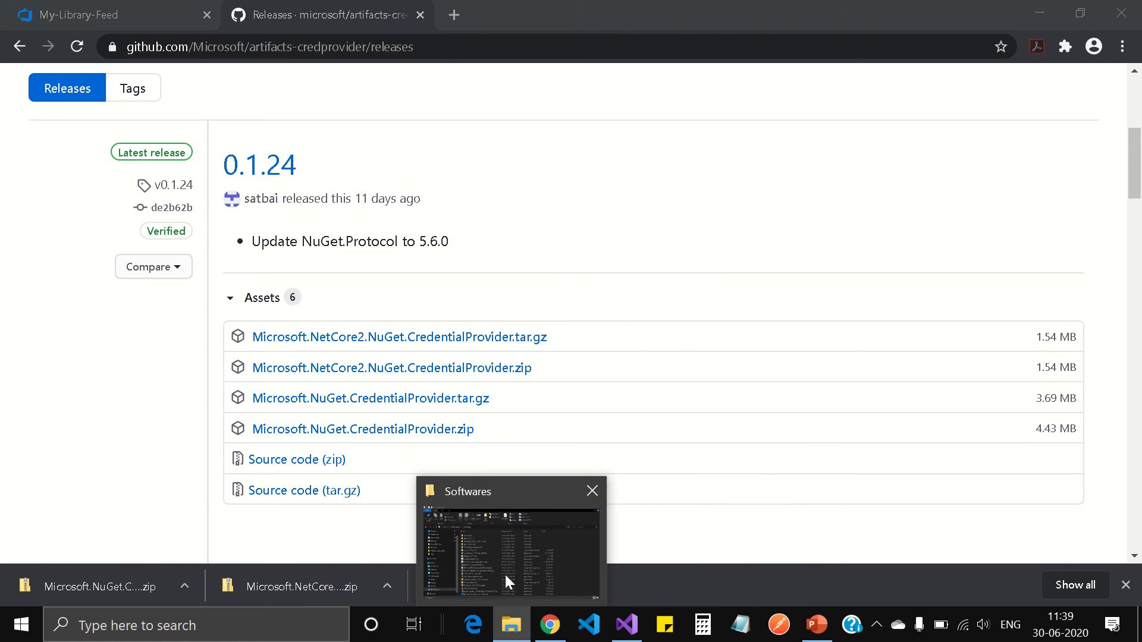
pyautogui.click(540, 554)
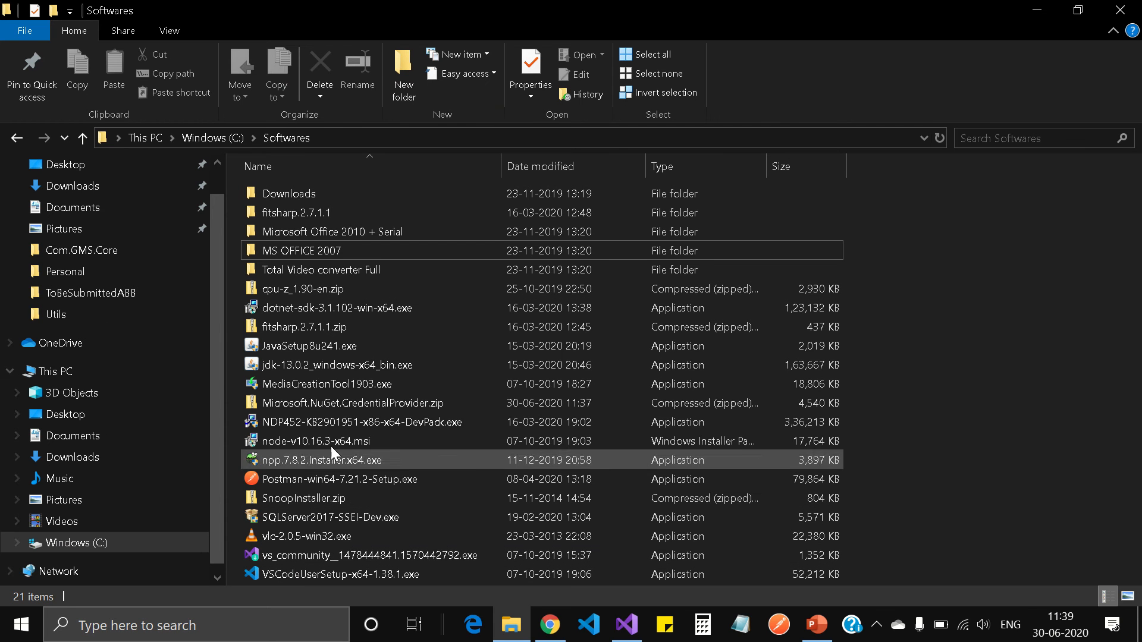
pyautogui.click(374, 400)
pyautogui.rightClick(373, 401)
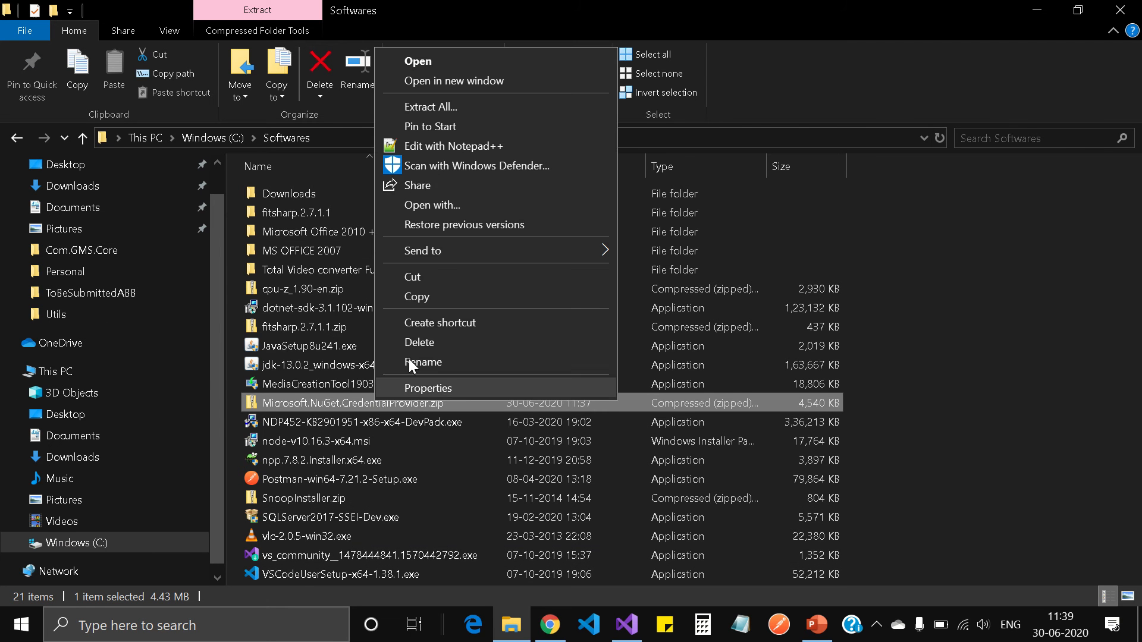
pyautogui.click(444, 108)
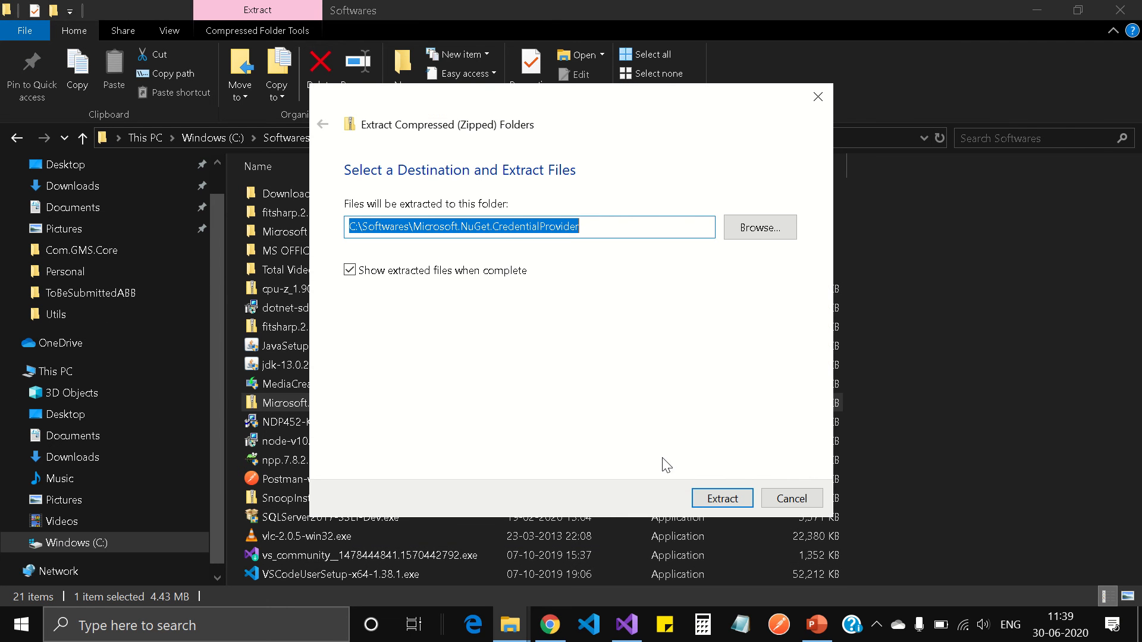
pyautogui.click(713, 499)
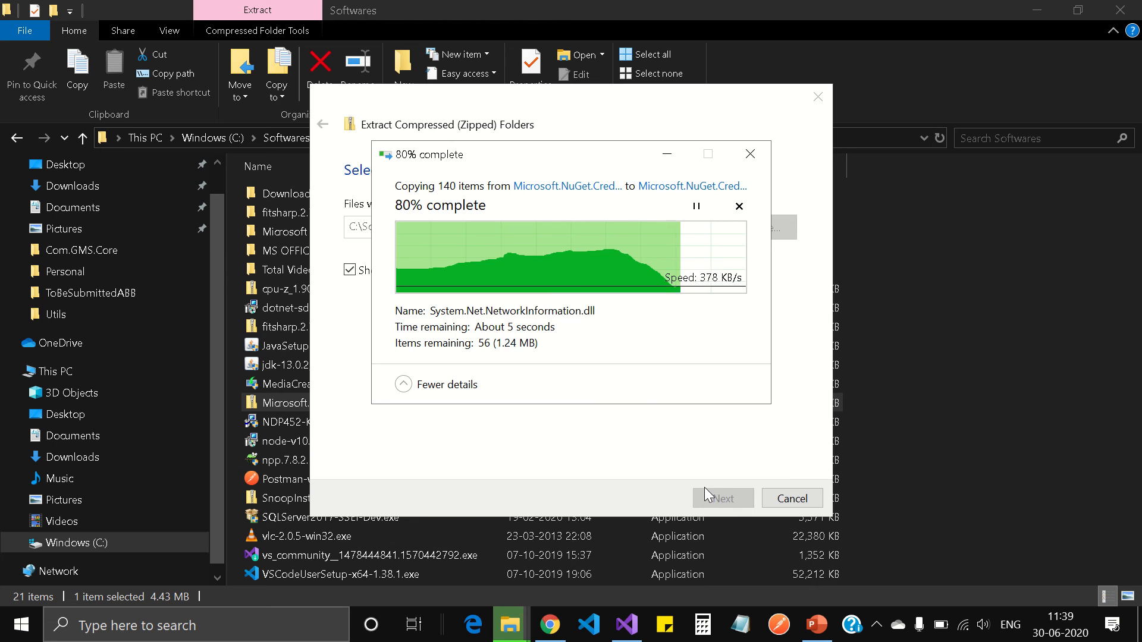
# Browse into plugins\netfx\CredentialProvider.Microsoft to inspect the extracted plugin files
pyautogui.moveTo(541, 7)
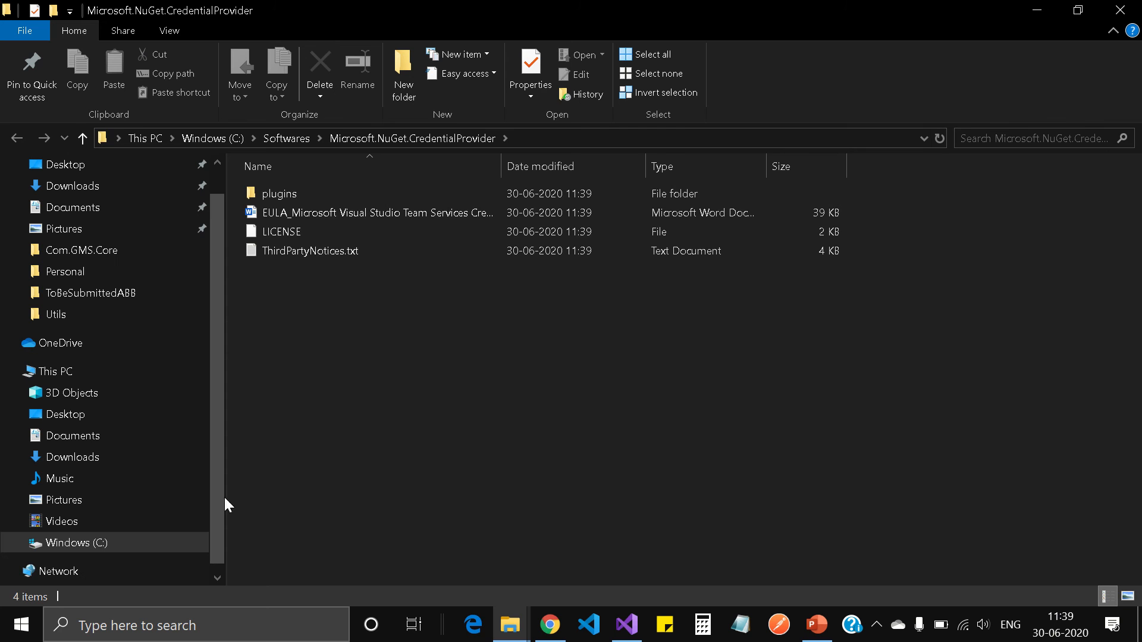
pyautogui.doubleClick(274, 194)
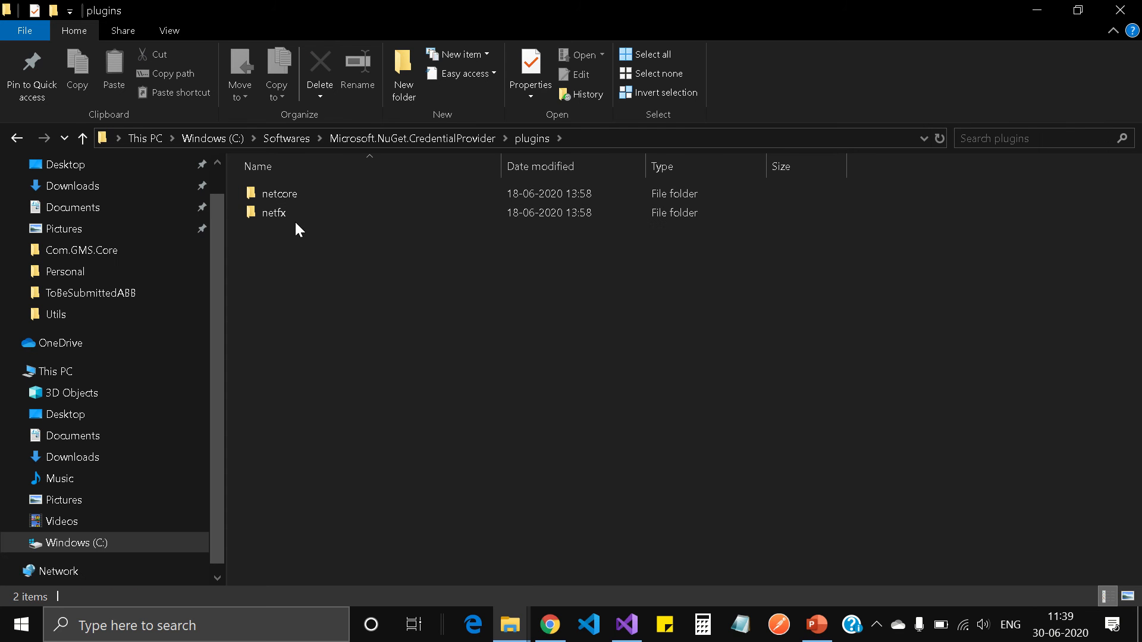
pyautogui.doubleClick(283, 212)
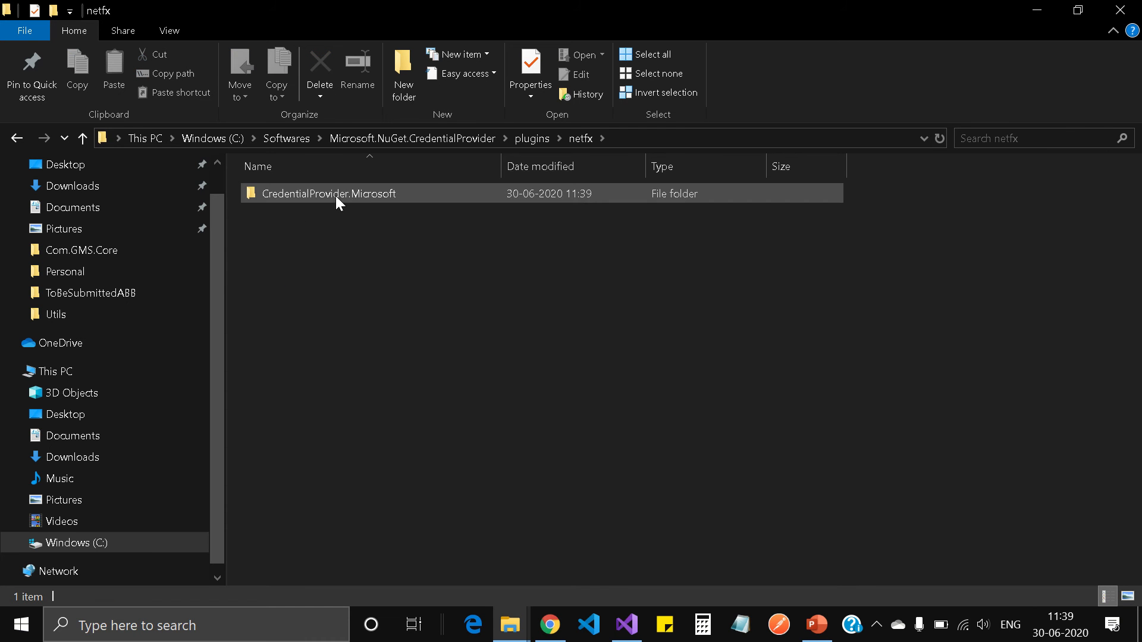
pyautogui.doubleClick(362, 195)
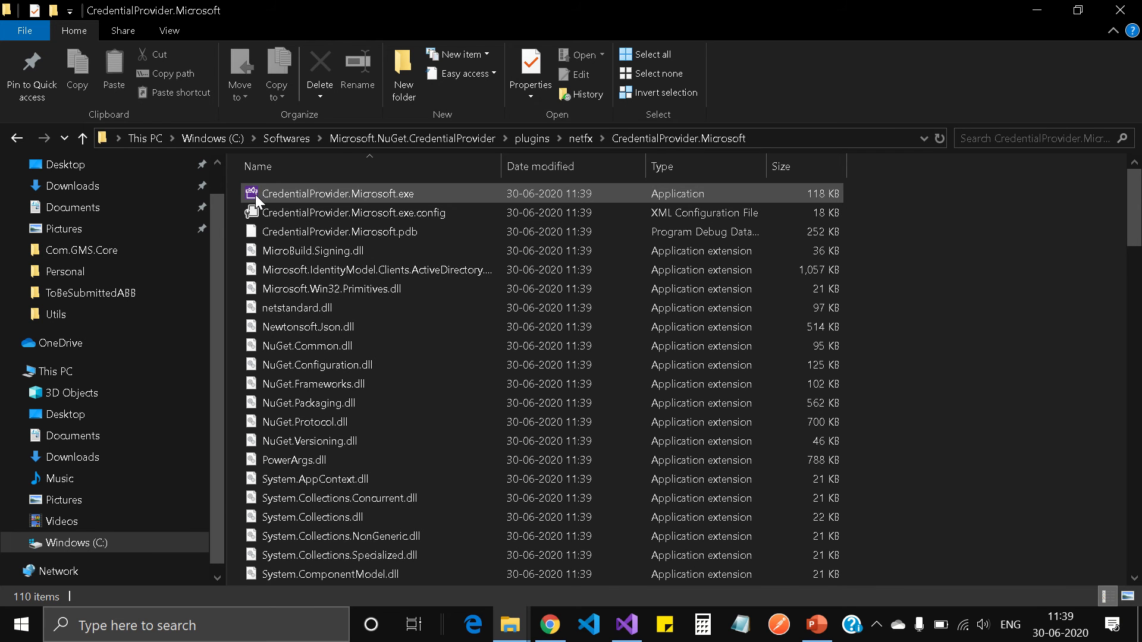
pyautogui.moveTo(350, 202)
pyautogui.moveTo(460, 194)
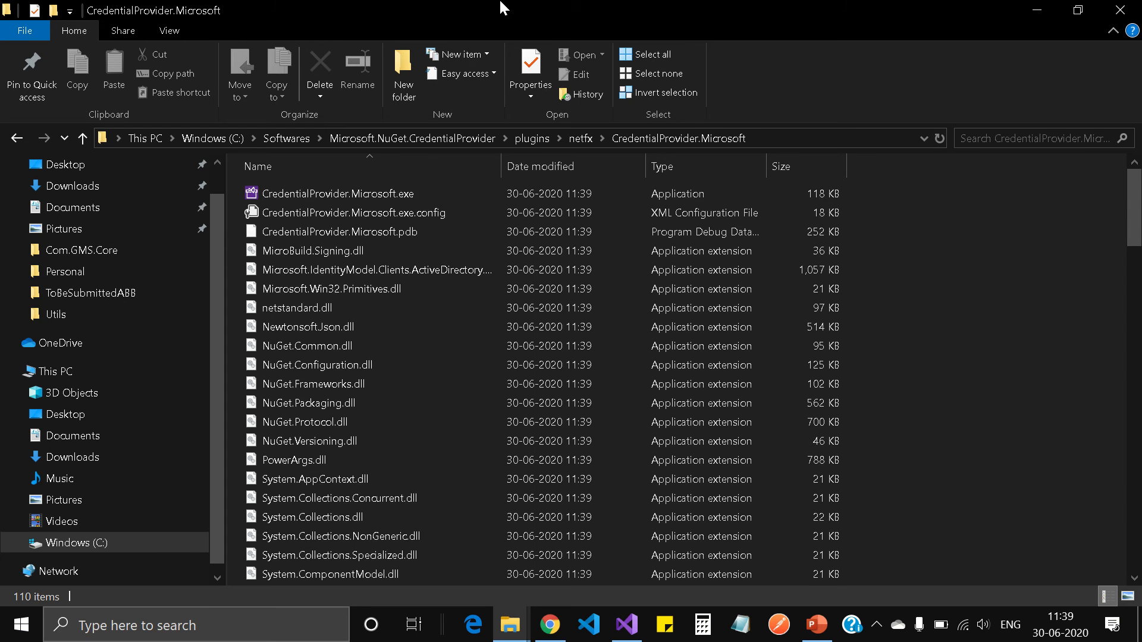
pyautogui.moveTo(666, 18)
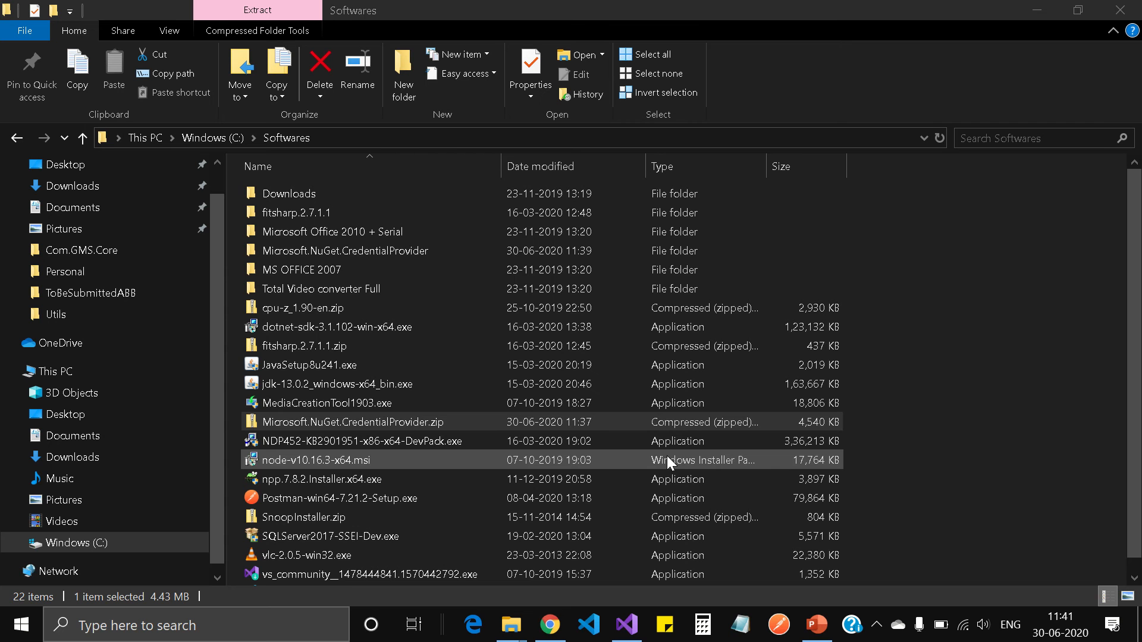
# Start Command Prompt from Run, move to C:\, clear the screen, and minimize it
pyautogui.press('super+r')
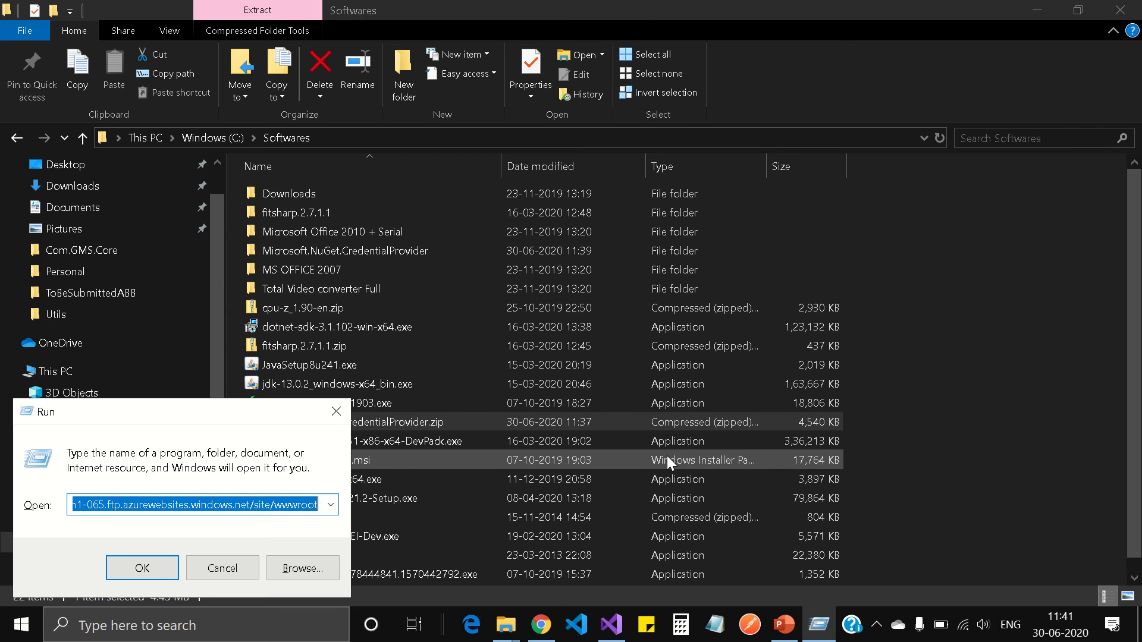
pyautogui.write('cmd')
pyautogui.press('Return')
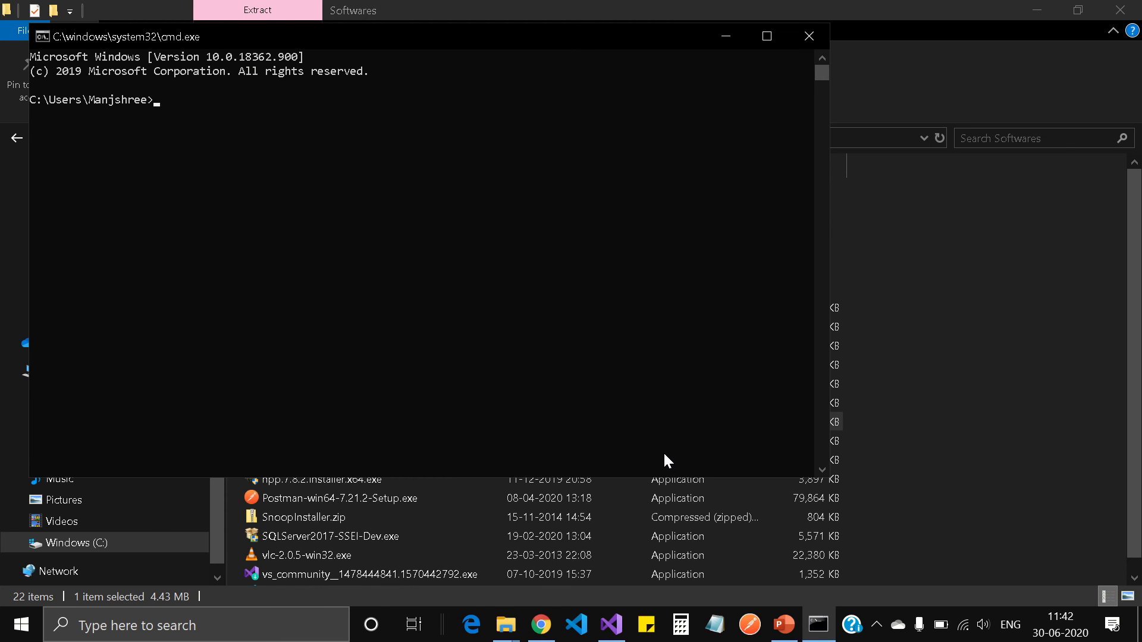
pyautogui.write('cd\\')
pyautogui.press('Return')
pyautogui.write('cls')
pyautogui.press('Return')
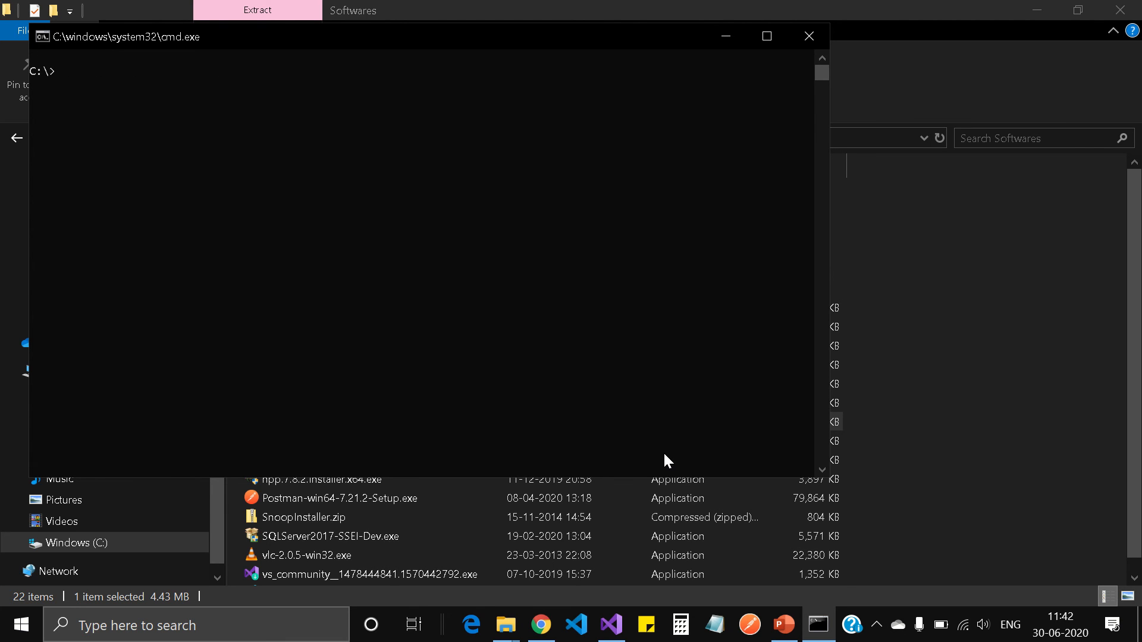
pyautogui.click(726, 37)
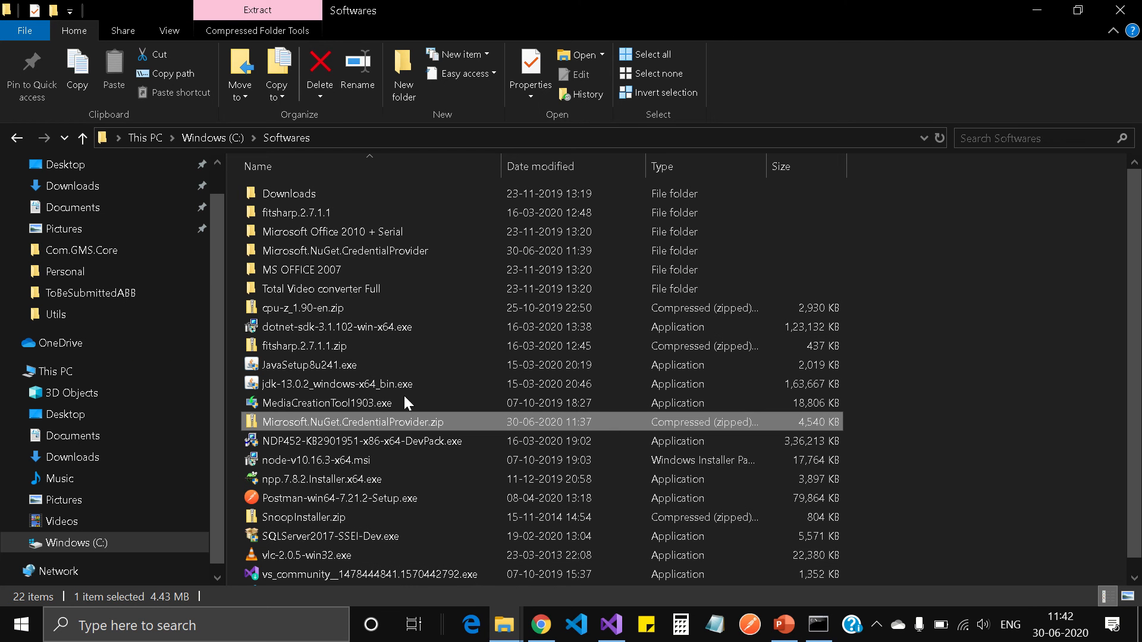
# Browse to Microsoft.NuGet.CredentialProvider\plugins\netfx\CredentialProvider.Microsoft and copy its path for the console
pyautogui.doubleClick(379, 249)
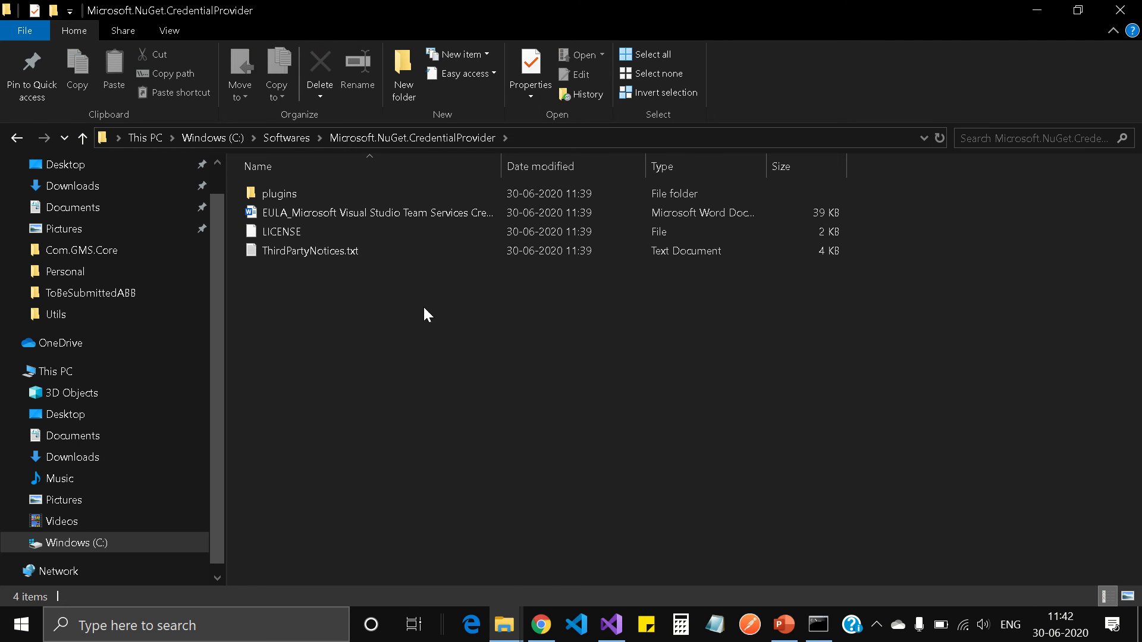
pyautogui.doubleClick(281, 195)
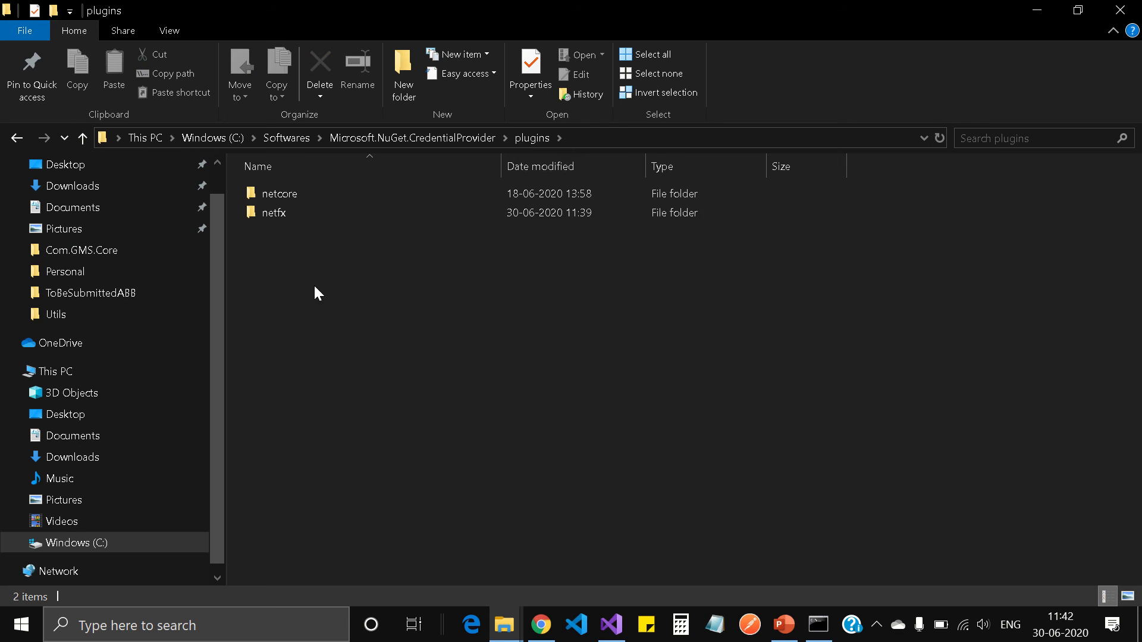
pyautogui.doubleClick(294, 213)
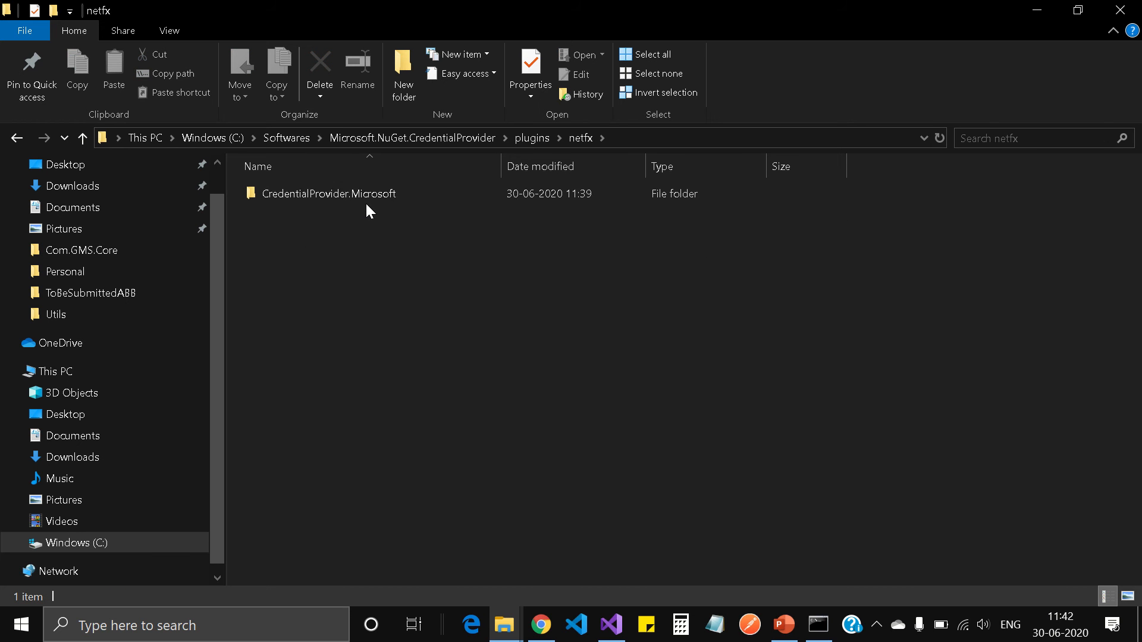
pyautogui.doubleClick(366, 191)
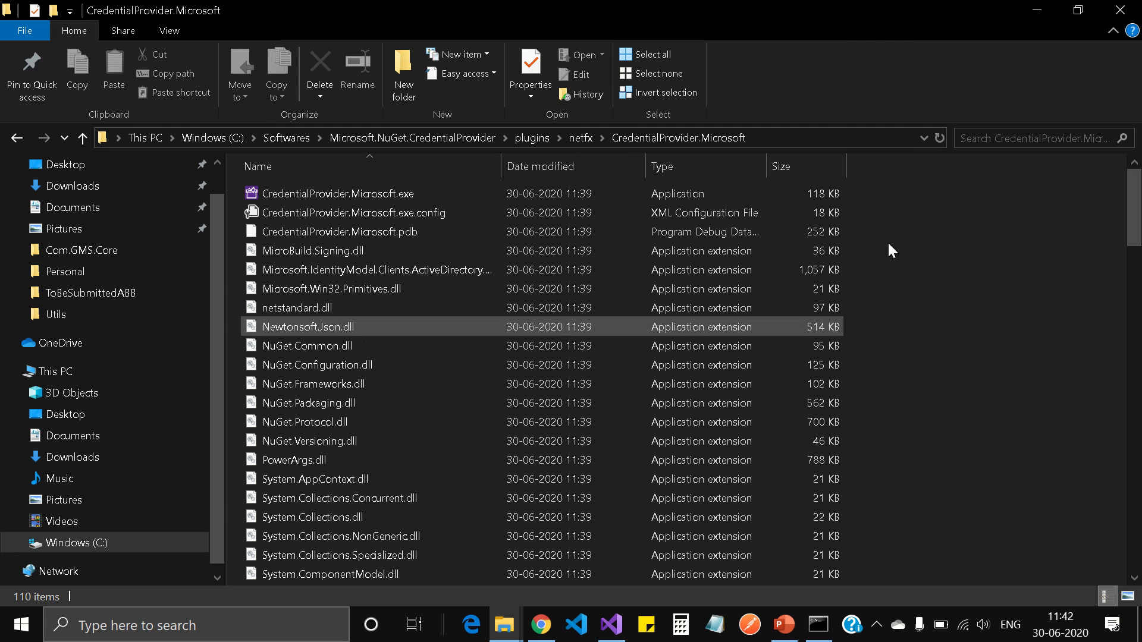
pyautogui.click(812, 139)
pyautogui.hotkey('ctrl', 'c')
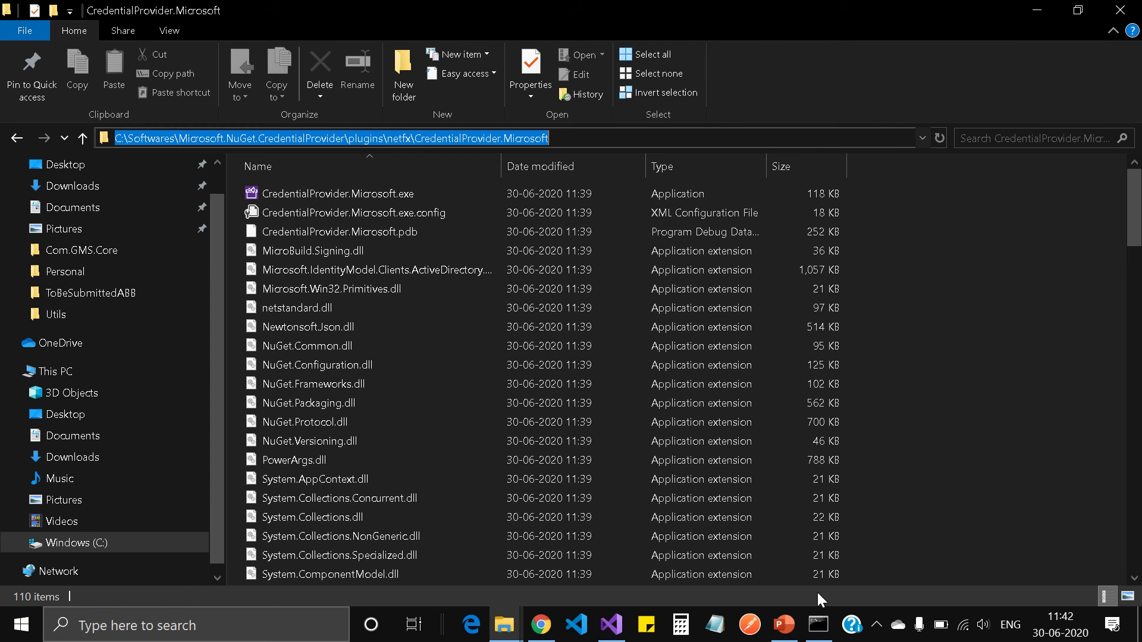
pyautogui.click(817, 623)
pyautogui.click(516, 285)
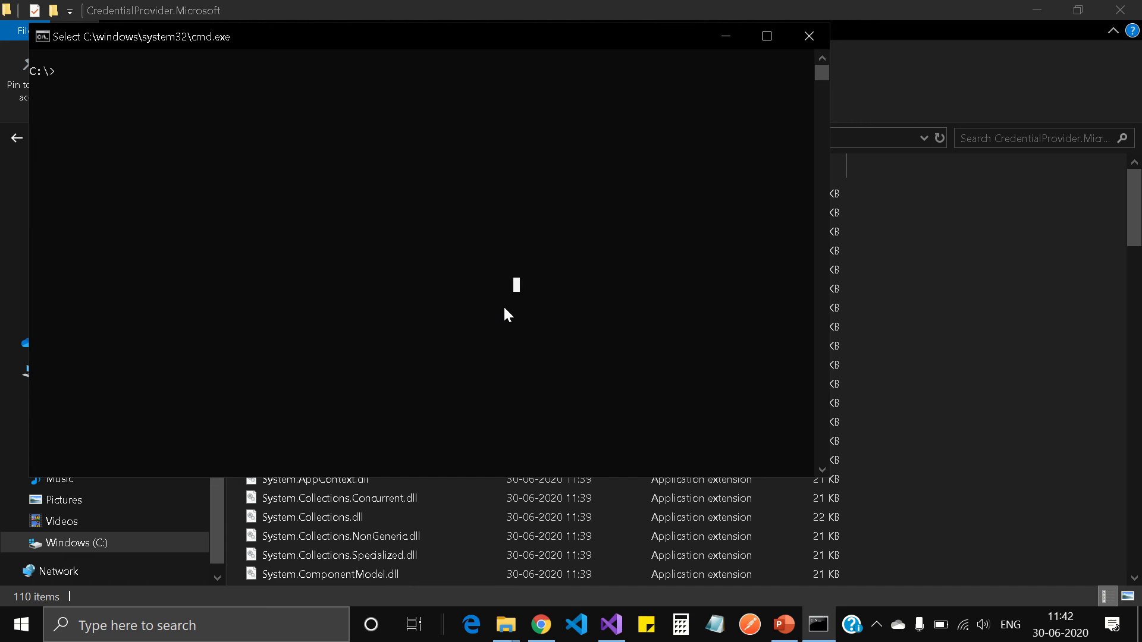
# Change into the pasted CredentialProvider.Microsoft folder path with cd and clear the screen
pyautogui.write('cd')
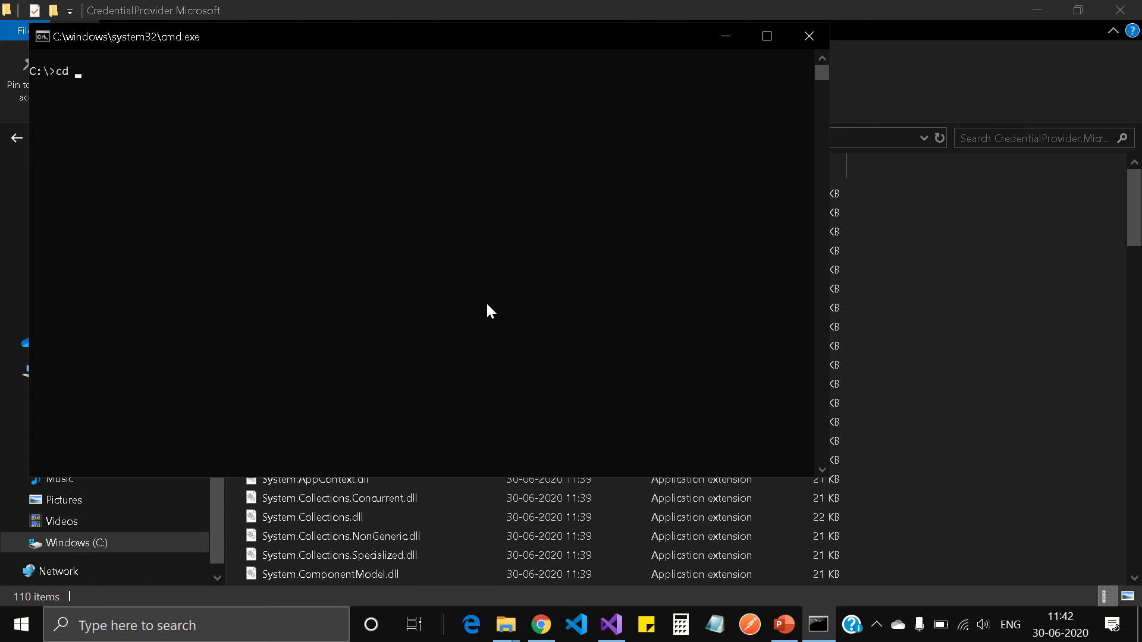
pyautogui.hotkey('ctrl', 'v')
pyautogui.press('Return')
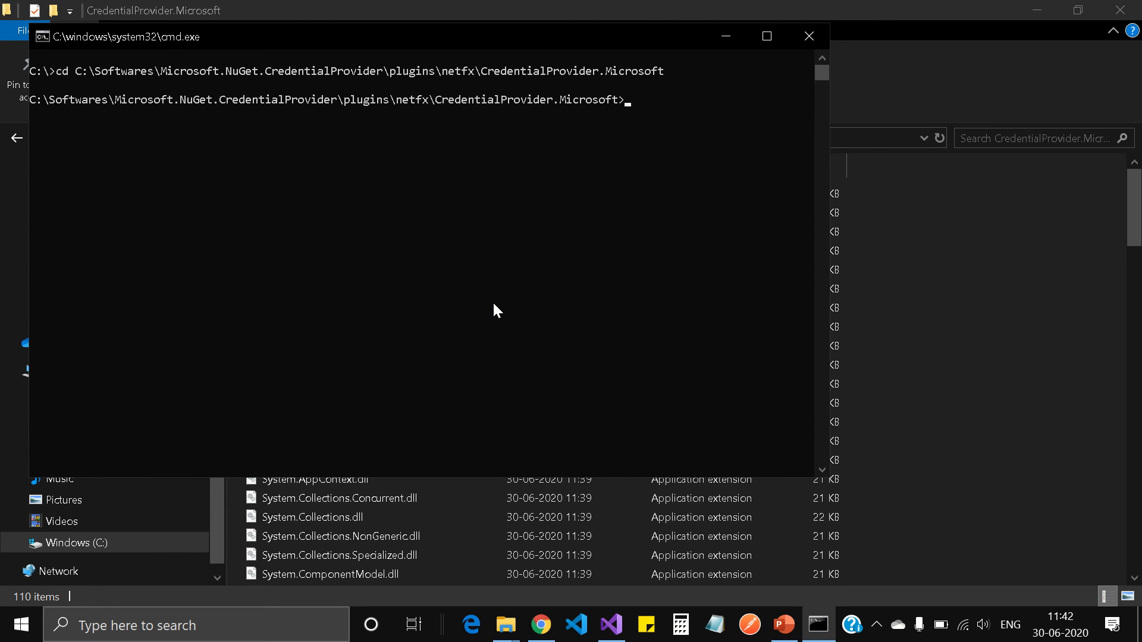
pyautogui.write('cls')
pyautogui.press('Return')
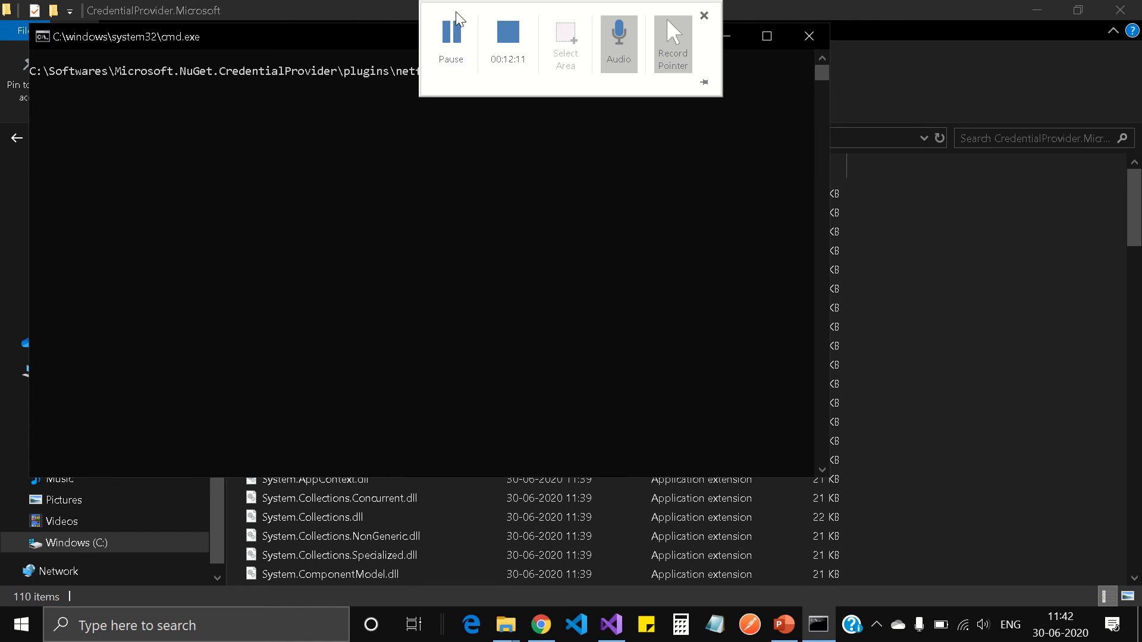
pyautogui.click(451, 36)
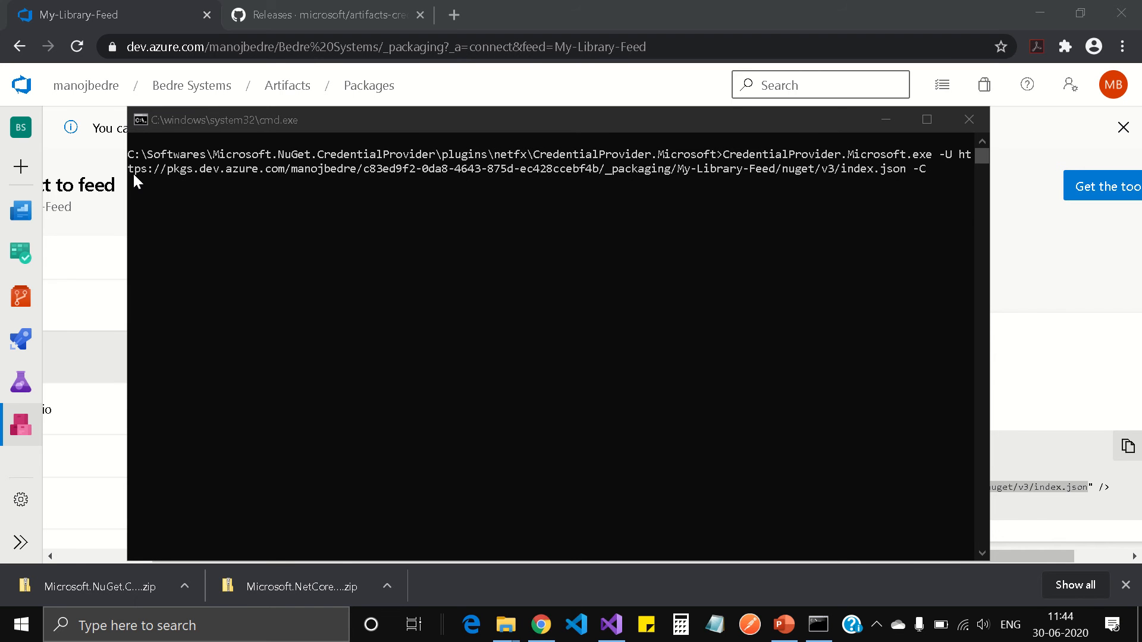
# Compare the console command's feed URL against the Azure DevOps nuget.config snippet, then minimize Chrome
pyautogui.click(962, 152)
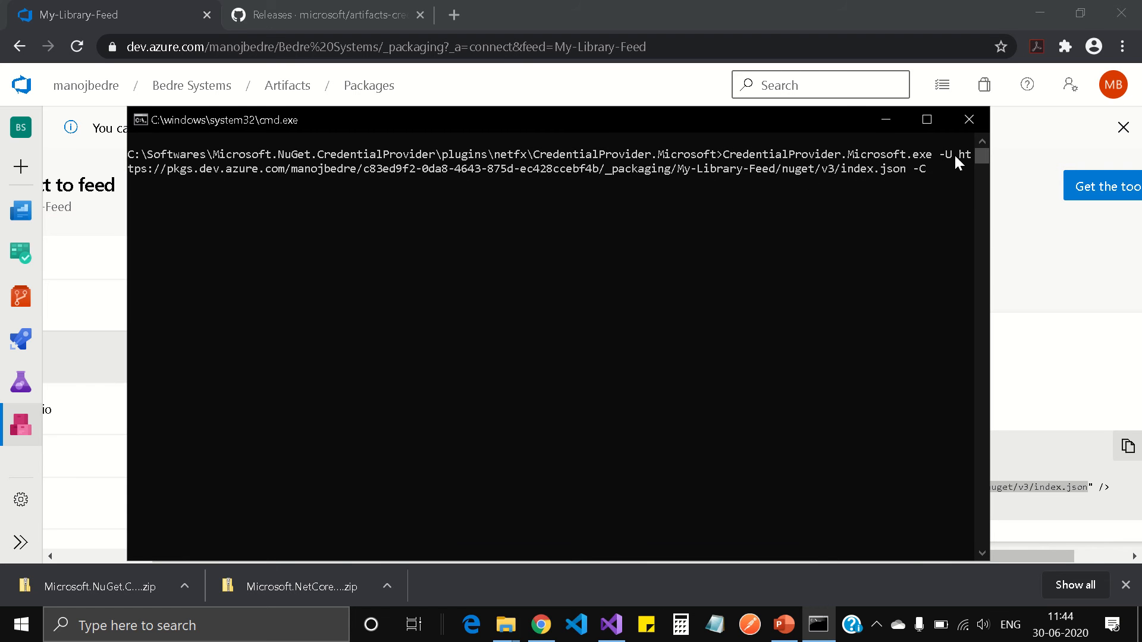
pyautogui.moveTo(960, 154); pyautogui.dragTo(902, 175)
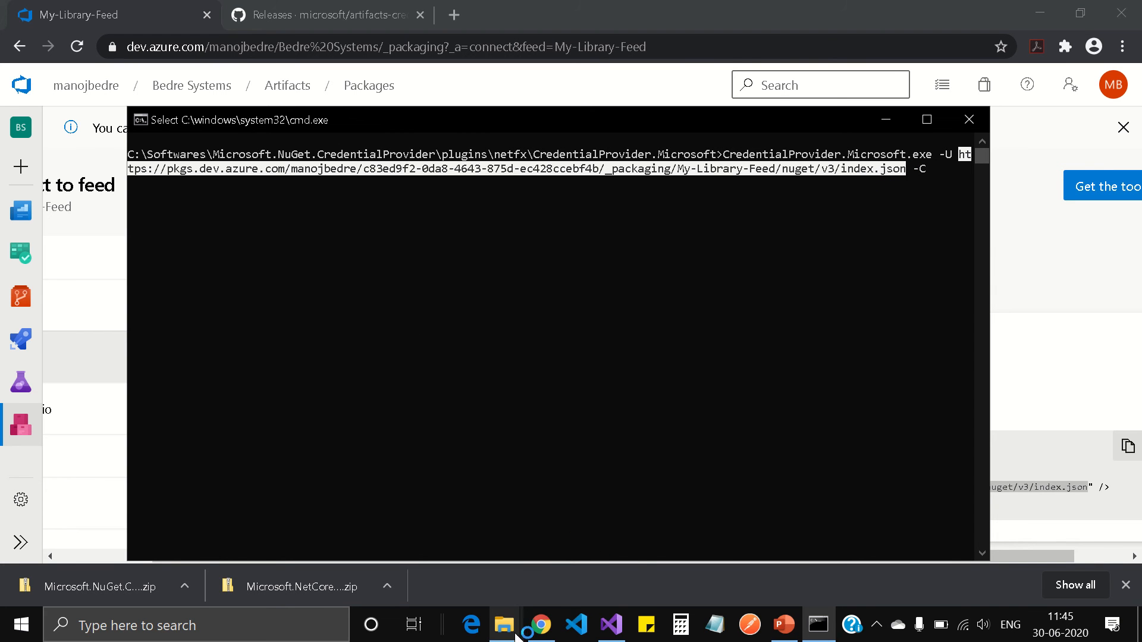
pyautogui.moveTo(546, 632)
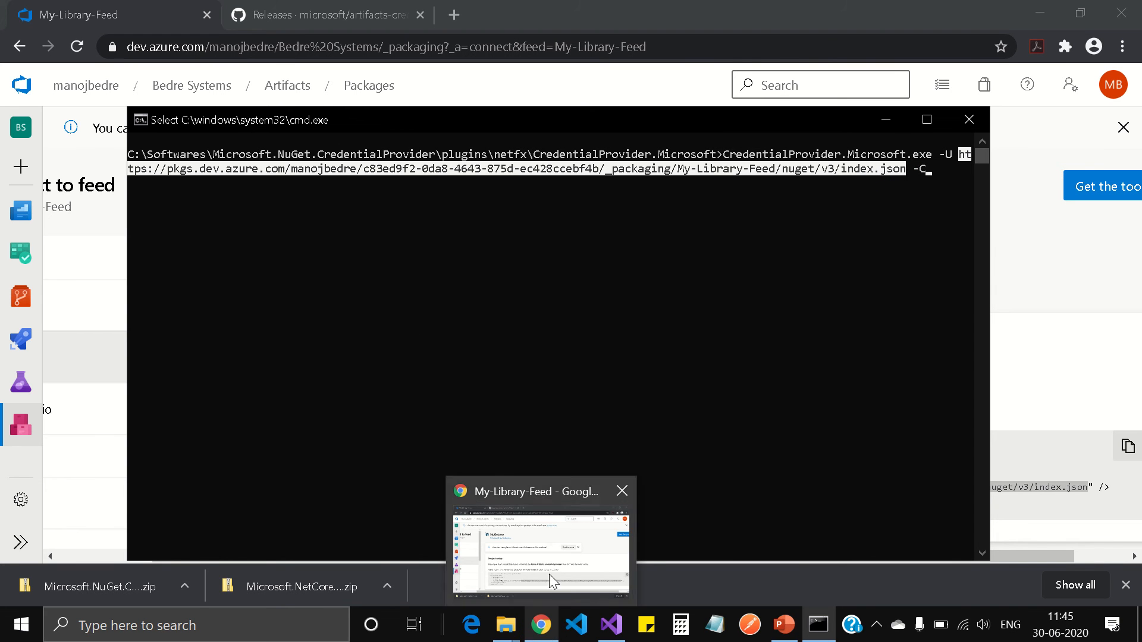
pyautogui.click(597, 535)
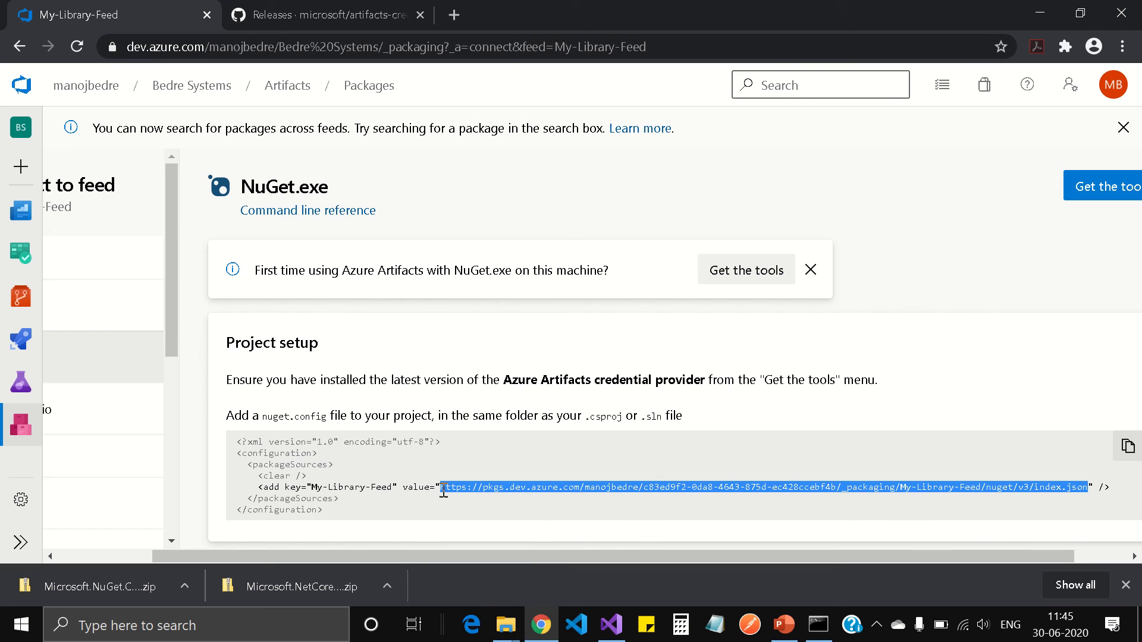
pyautogui.moveTo(443, 492); pyautogui.dragTo(1087, 489)
pyautogui.click(1126, 586)
pyautogui.click(1029, 8)
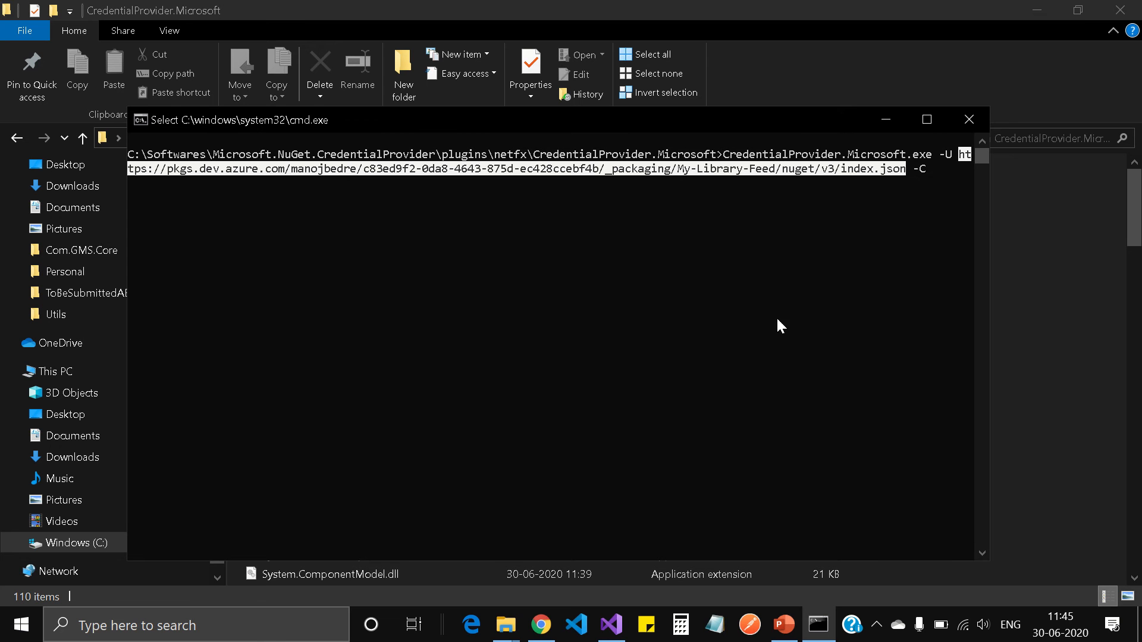
# Maximize the console and run CredentialProvider.Microsoft.exe, bringing up the Microsoft sign-in window
pyautogui.press('Return')
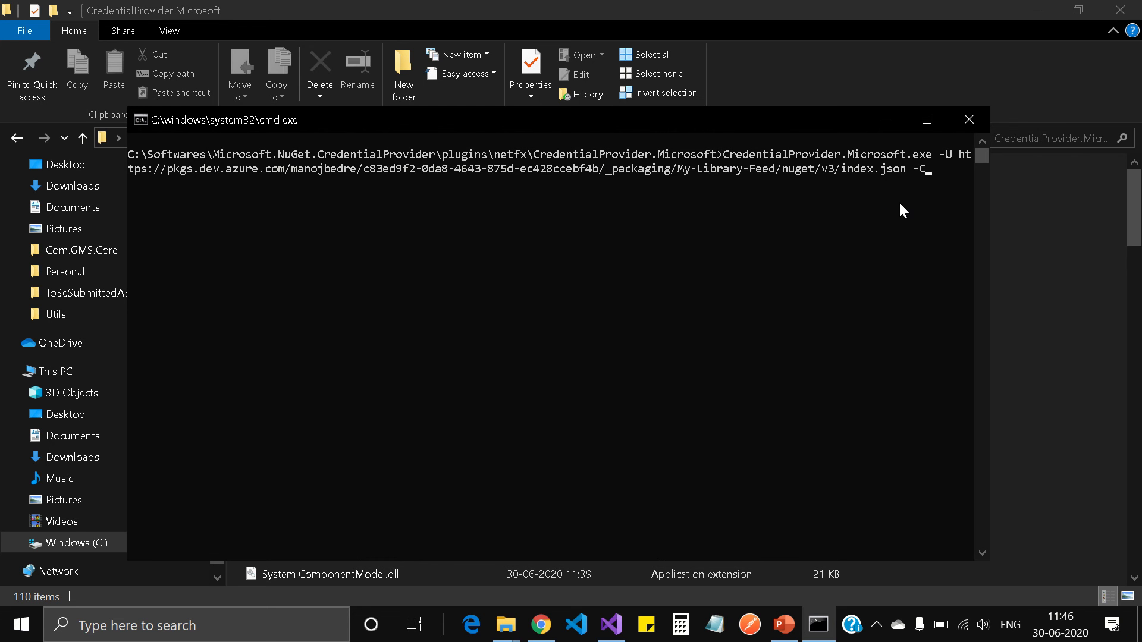
pyautogui.click(902, 204)
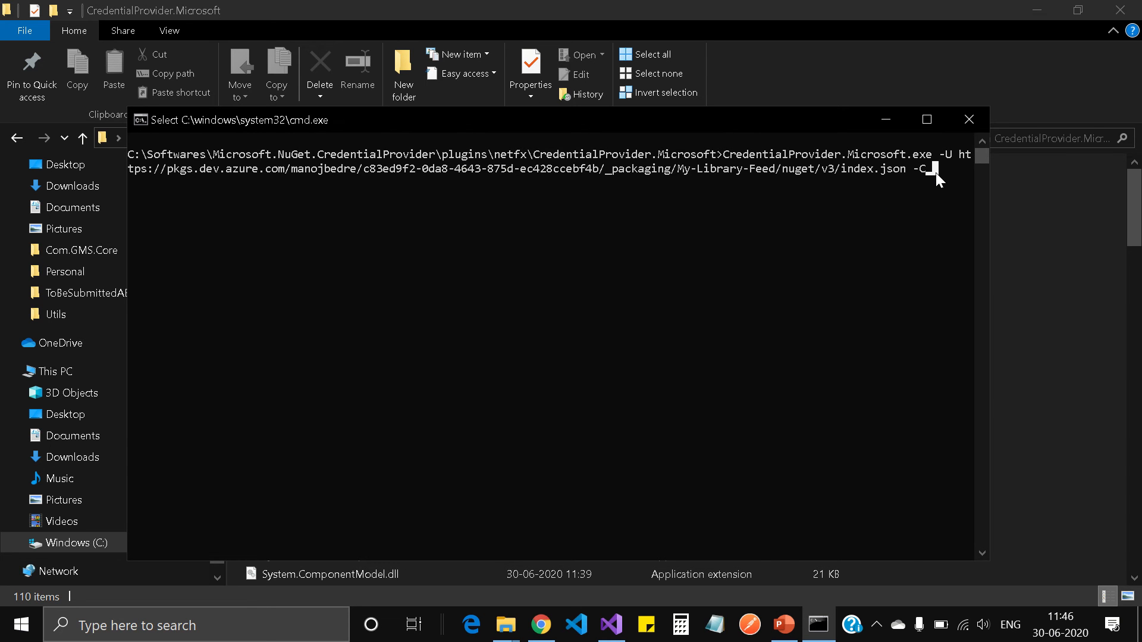
pyautogui.press('Escape')
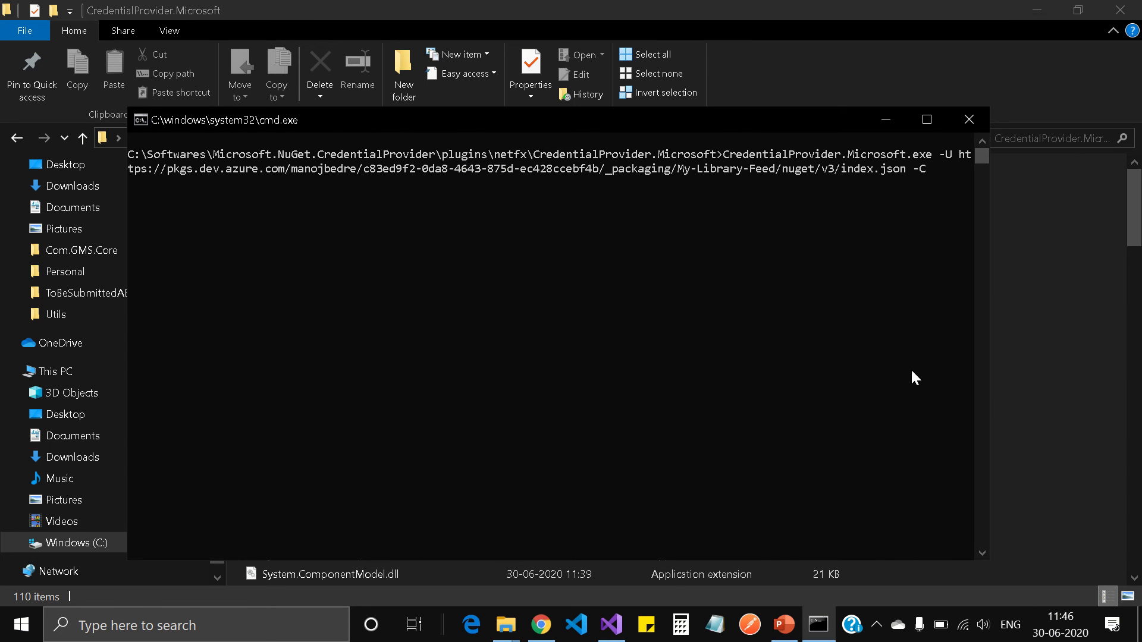
pyautogui.doubleClick(729, 116)
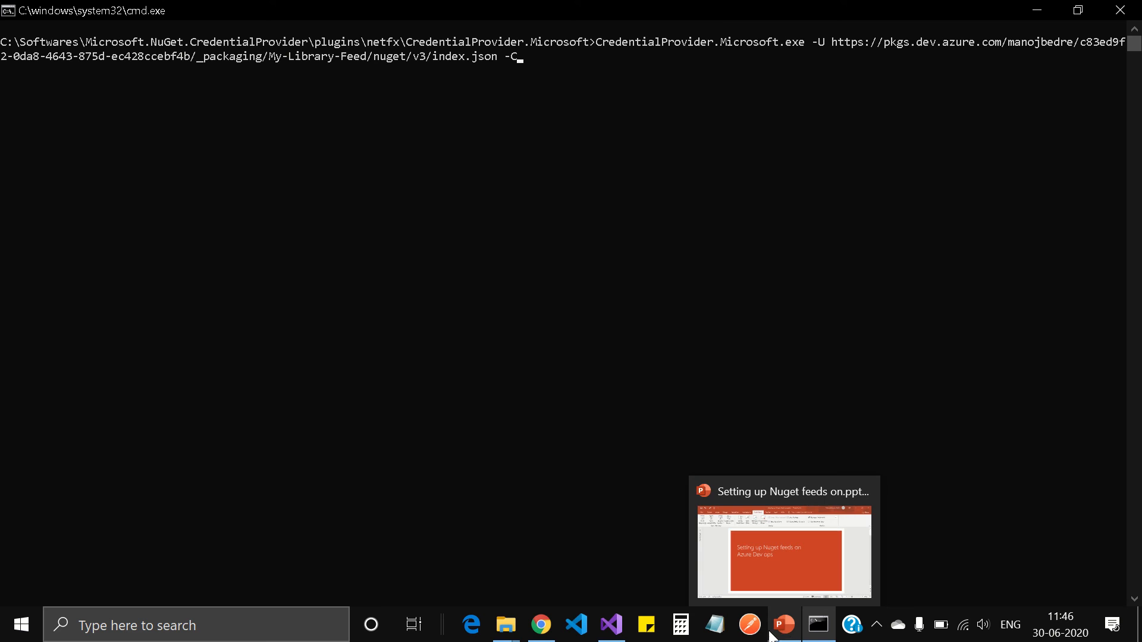
pyautogui.click(463, 27)
pyautogui.click(444, 44)
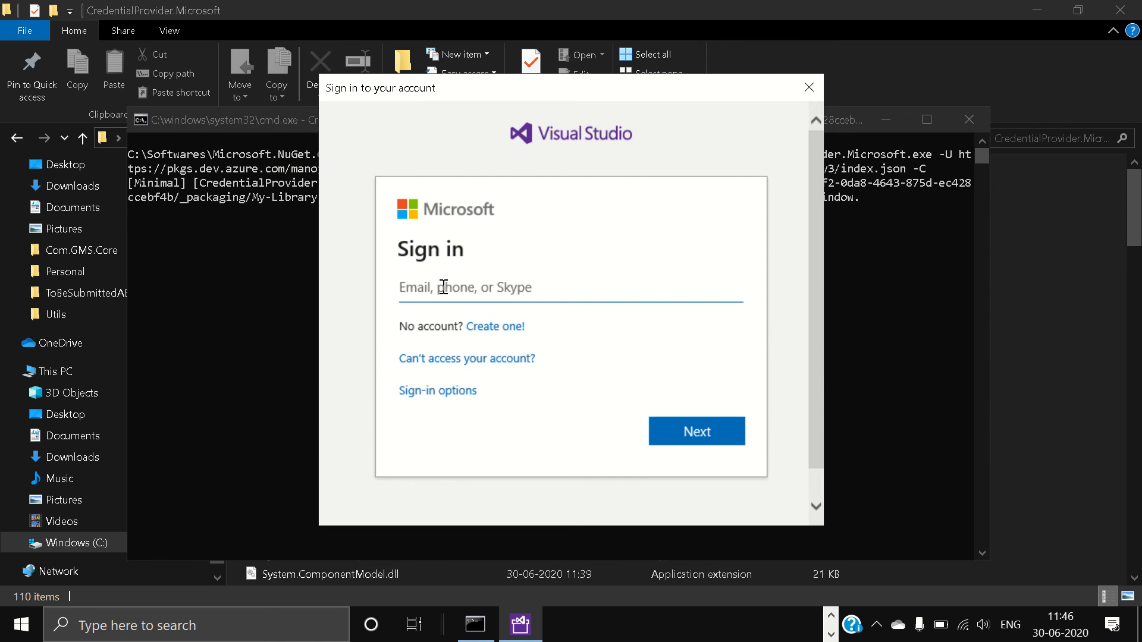
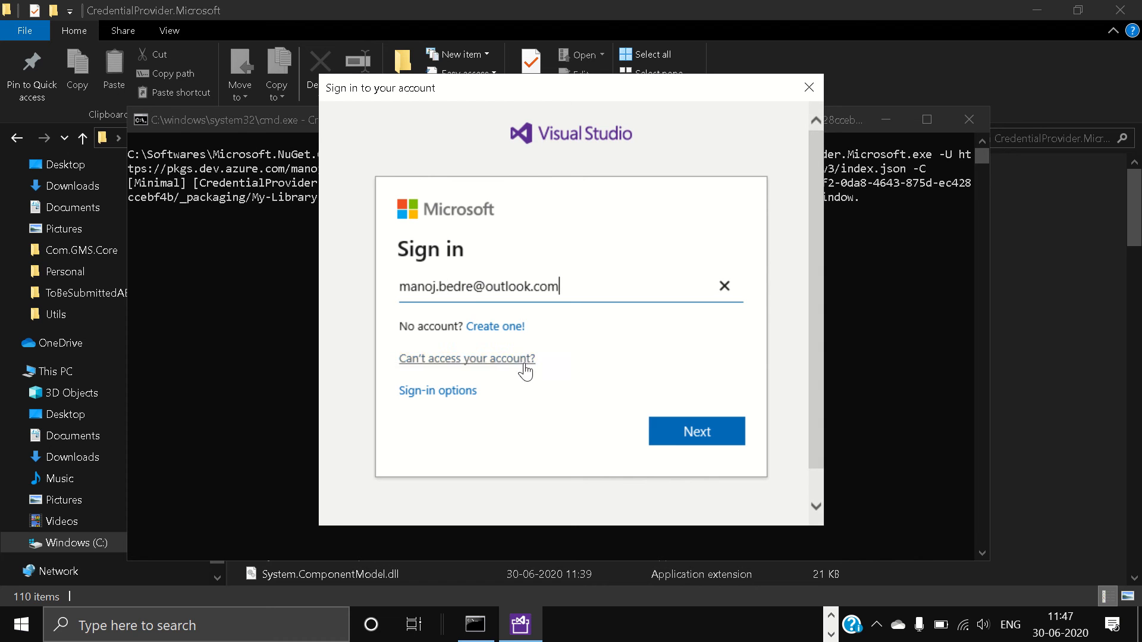
# Enter the Microsoft account e-mail, continue, and type the account password
pyautogui.click(660, 435)
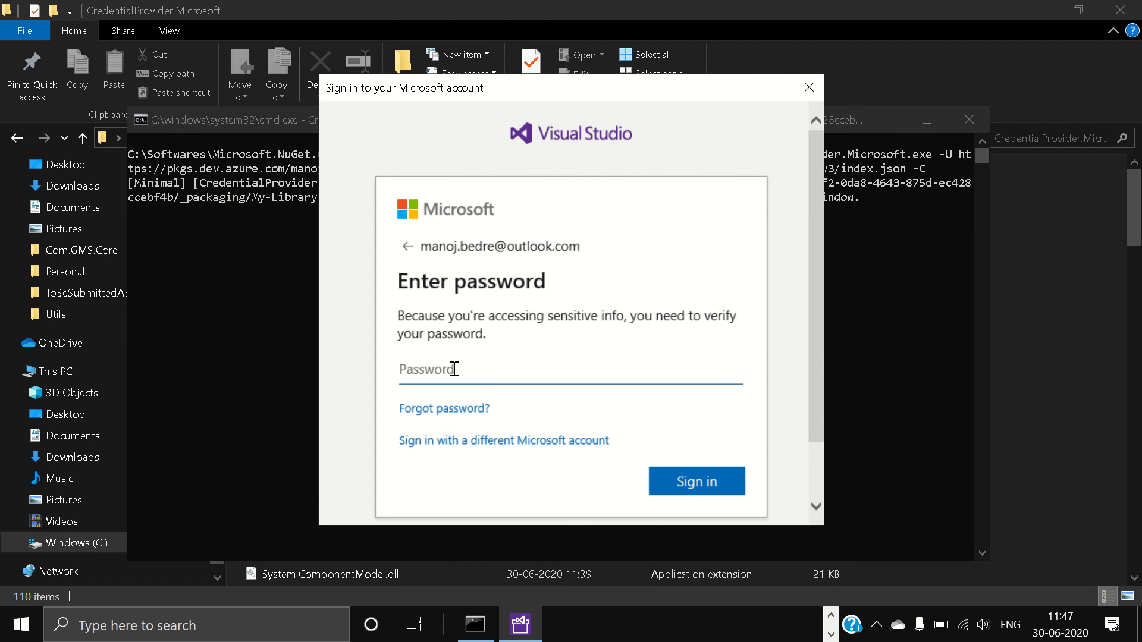
pyautogui.write('*****')
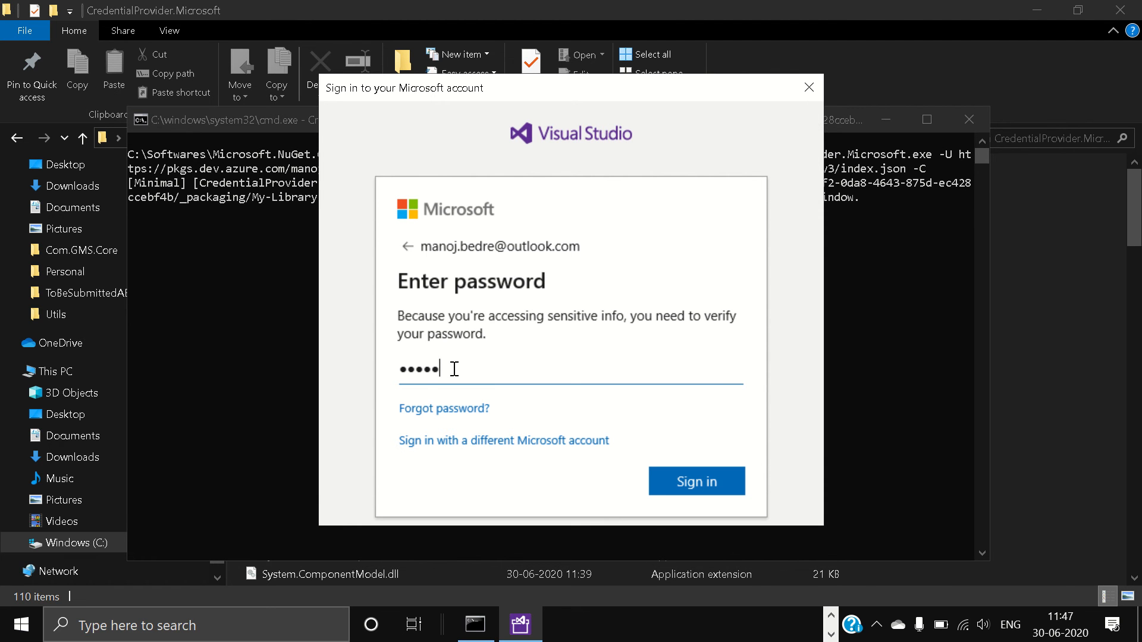
pyautogui.write('****')
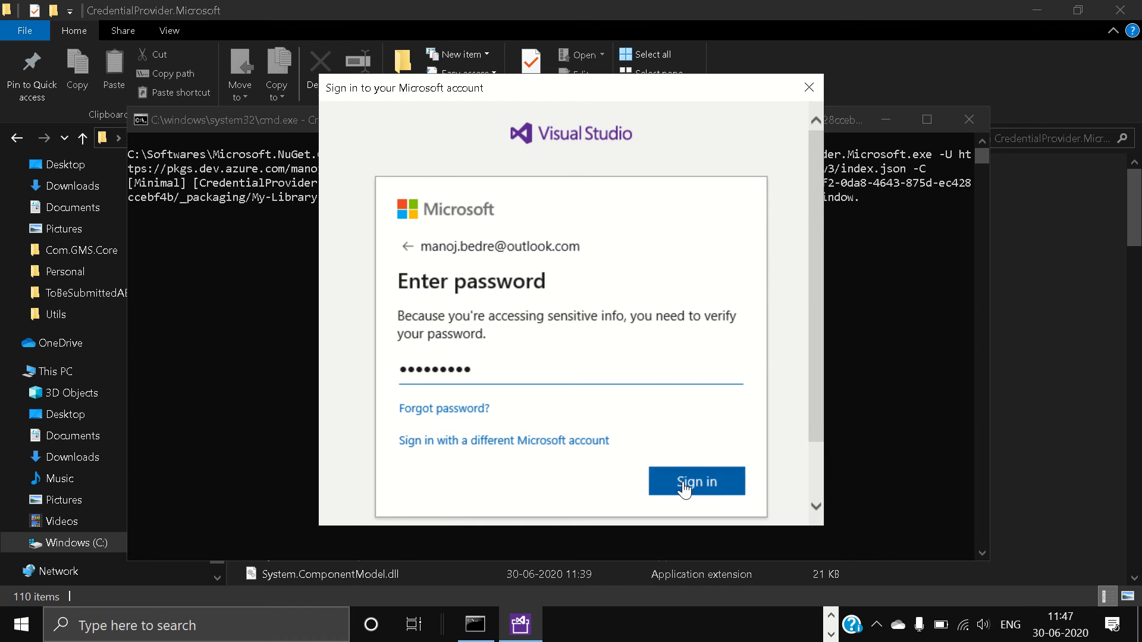
# Sign in so the credential provider prints the VssSessionToken username and session token
pyautogui.click(683, 485)
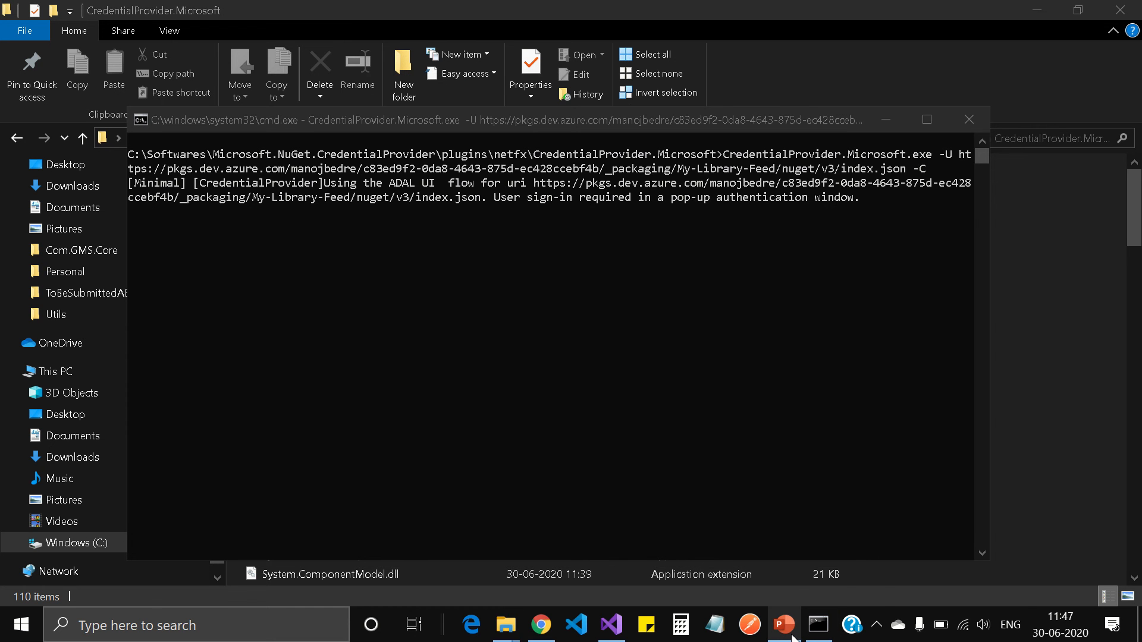
pyautogui.moveTo(790, 640)
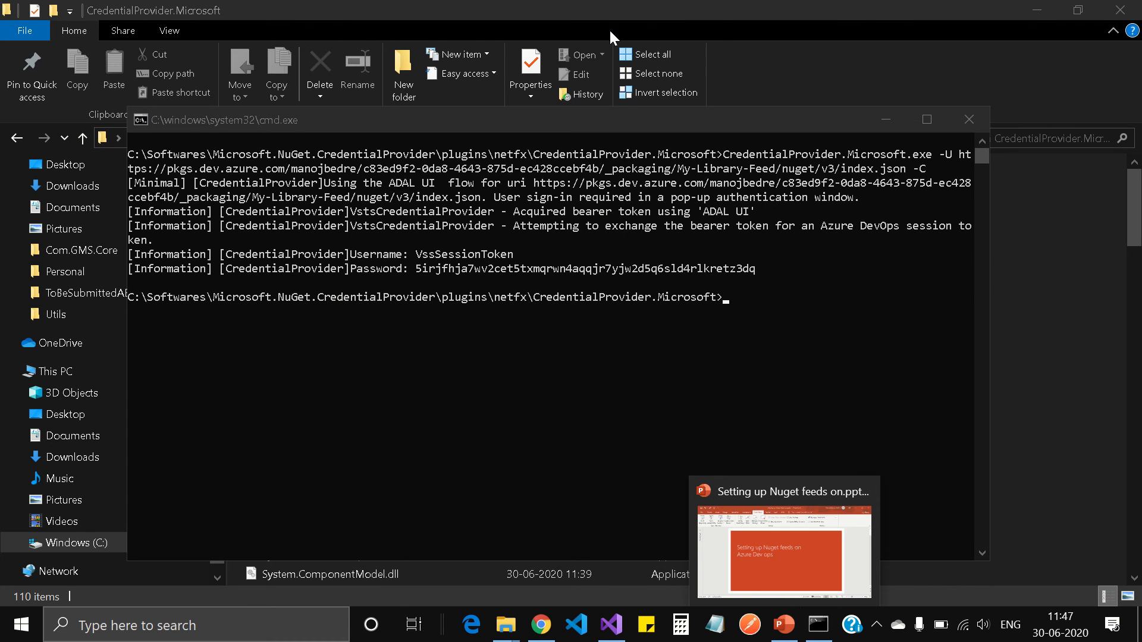
pyautogui.moveTo(613, 7)
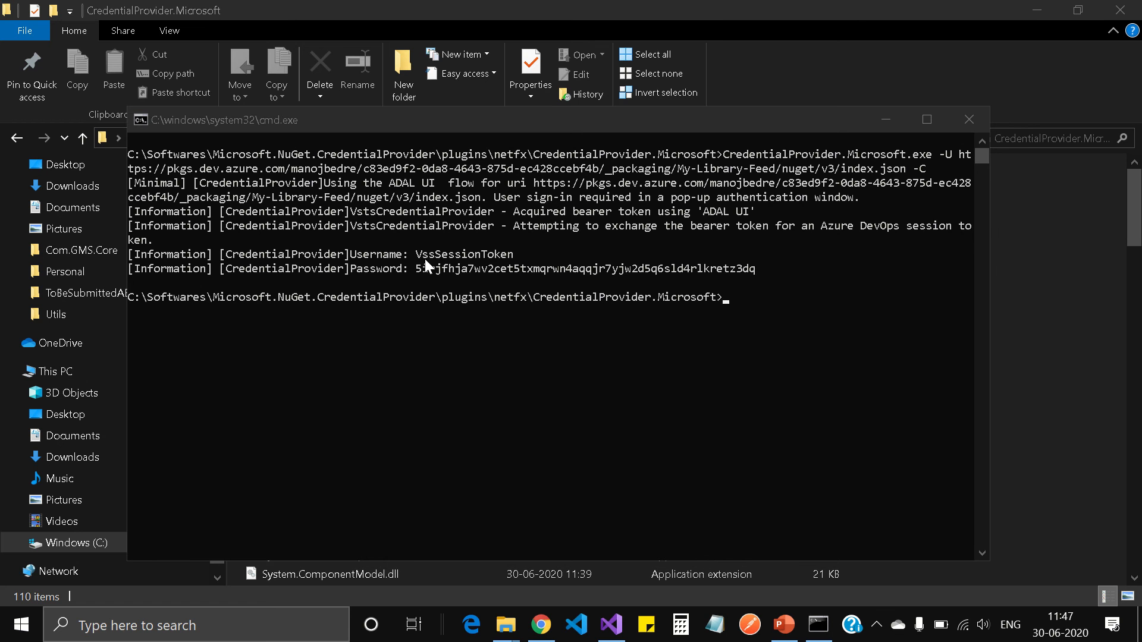
pyautogui.moveTo(457, 6)
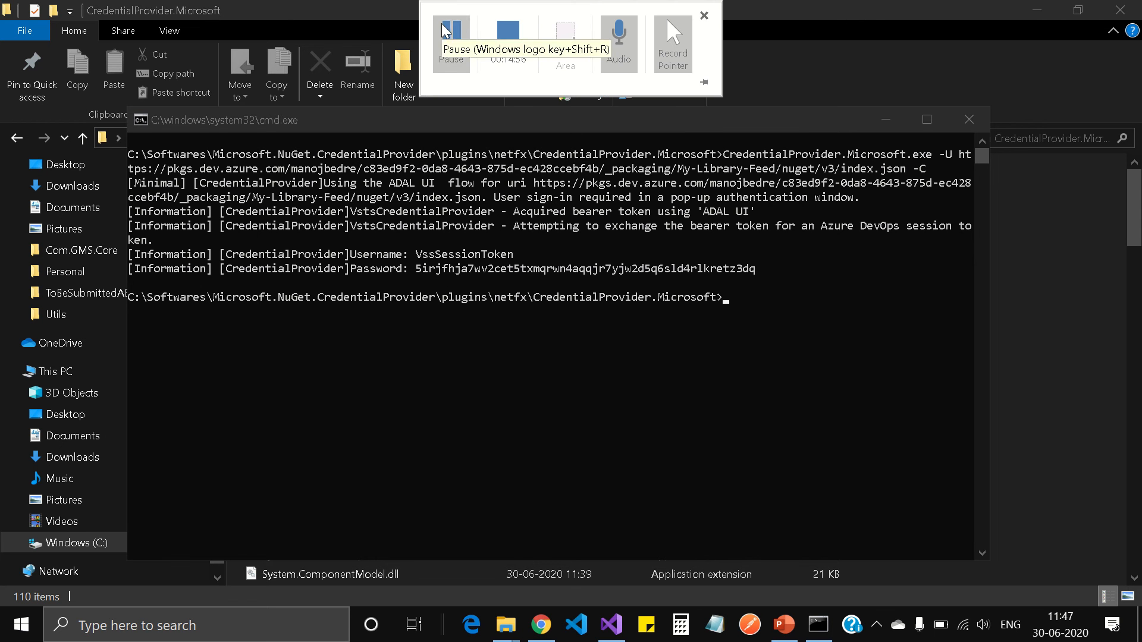
pyautogui.click(443, 47)
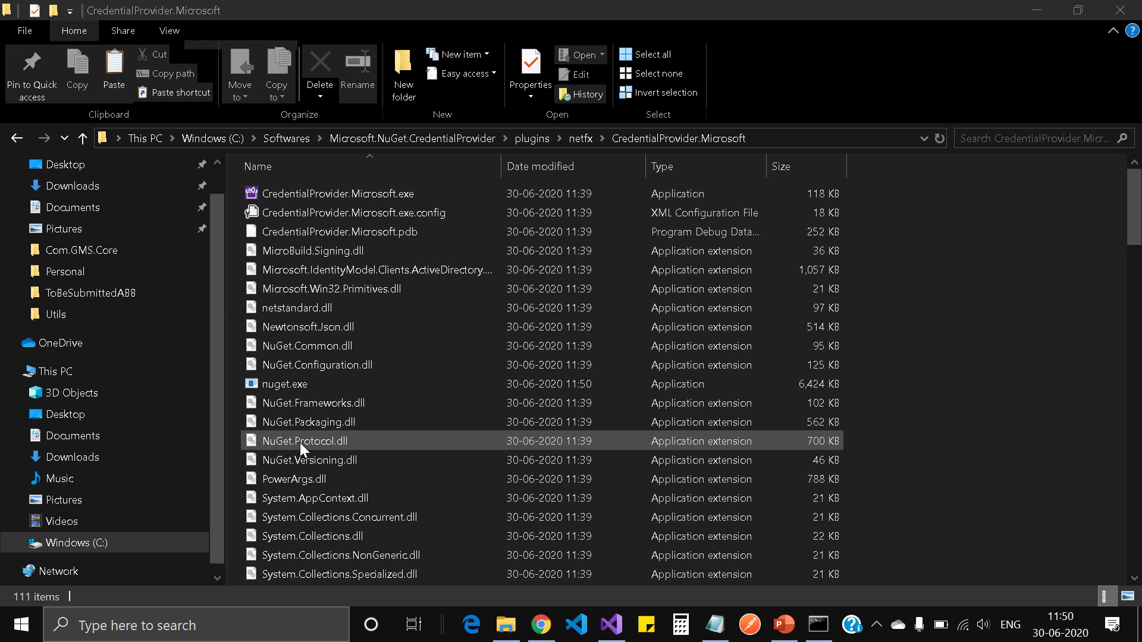
# Select nuget.exe in the CredentialProvider.Microsoft folder and check its version, 5.6.0.6591
pyautogui.click(308, 387)
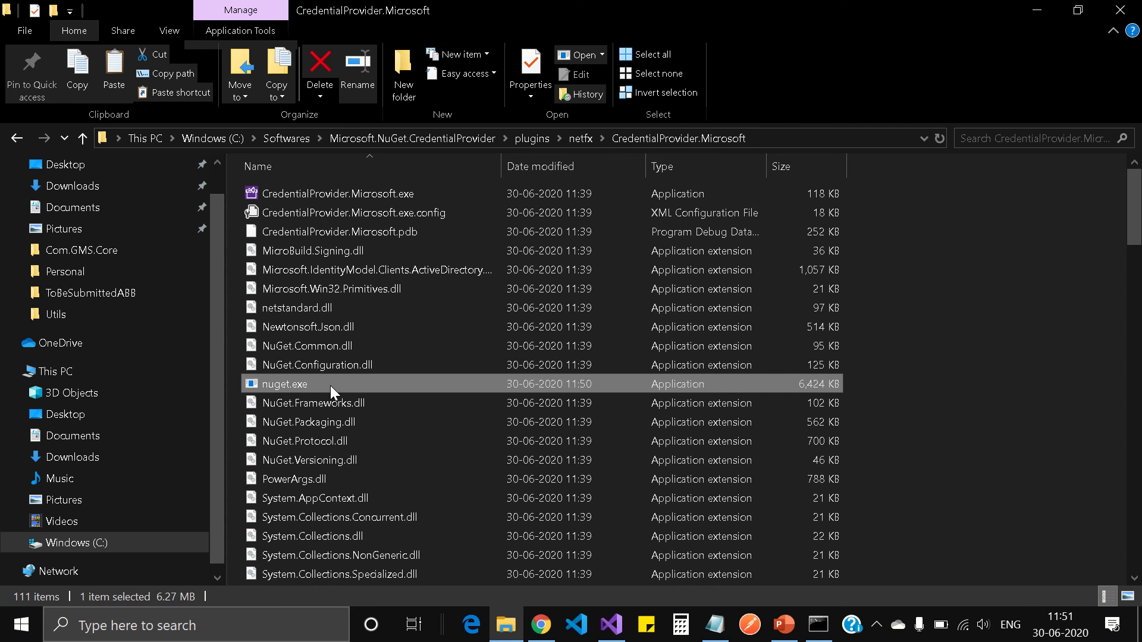
pyautogui.moveTo(333, 392)
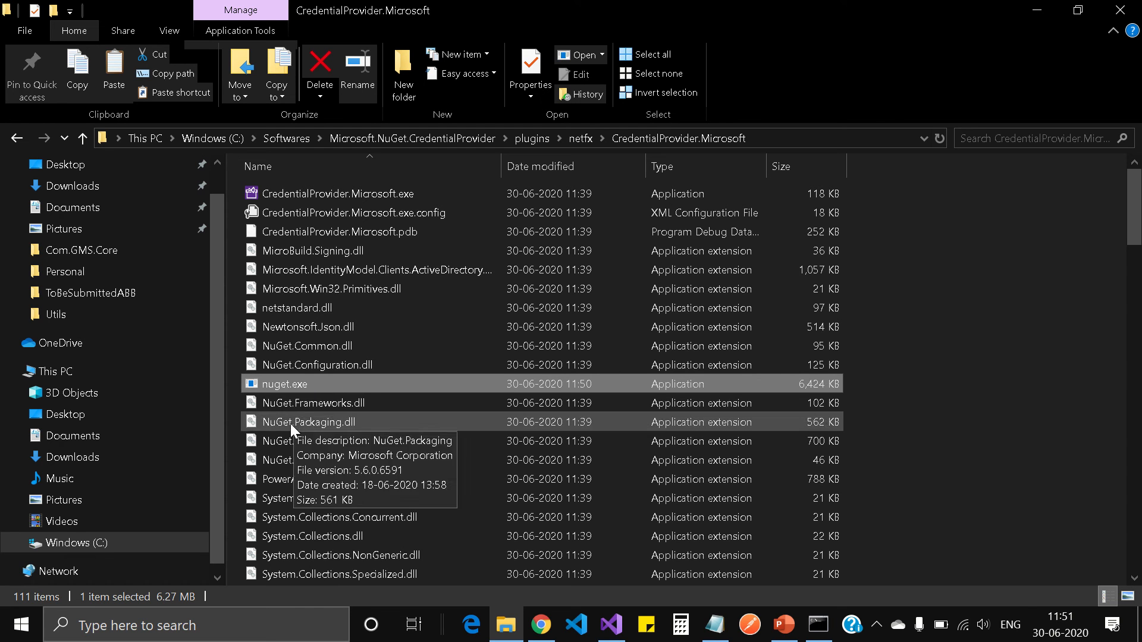
pyautogui.moveTo(443, 3)
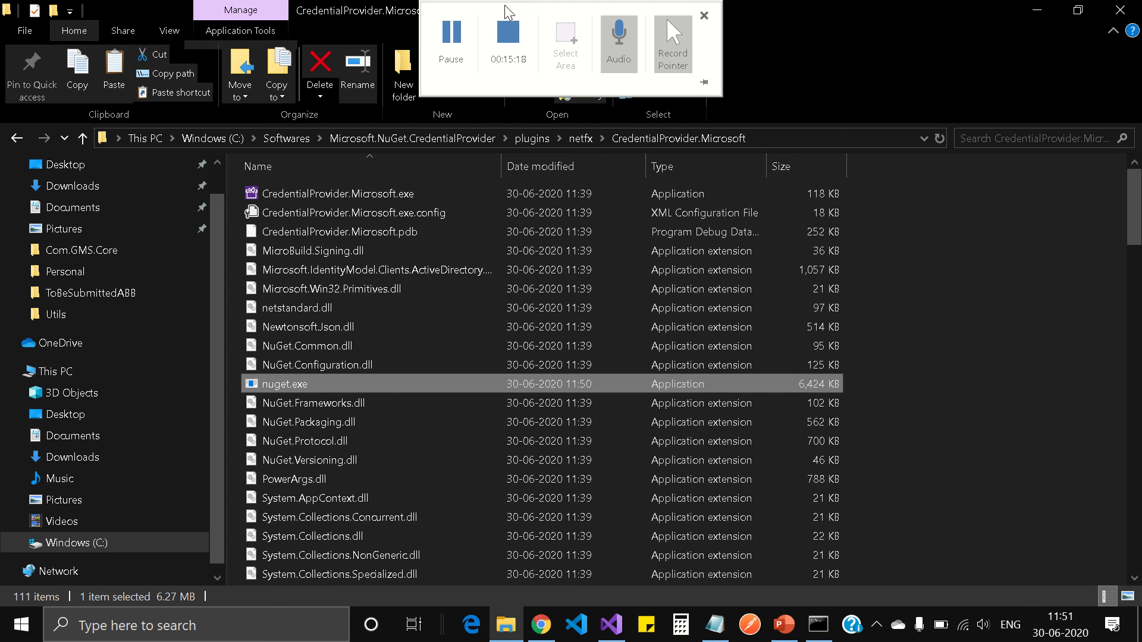
pyautogui.click(443, 44)
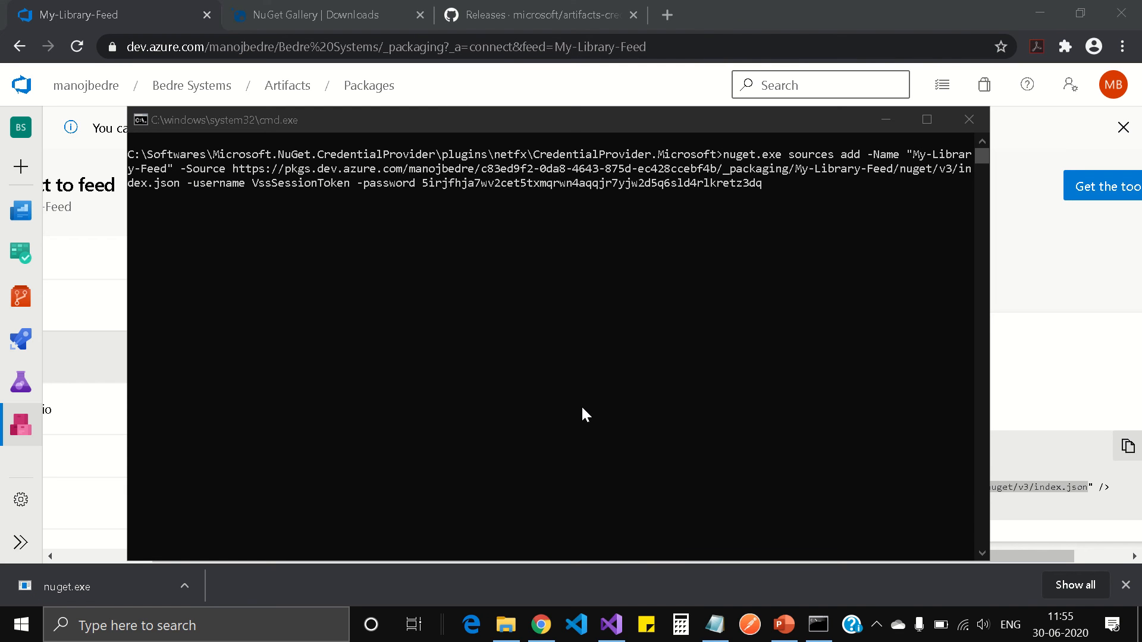
# Gather the feed URL from Azure DevOps and the session token from Notepad for nuget.exe sources add
pyautogui.moveTo(616, 6)
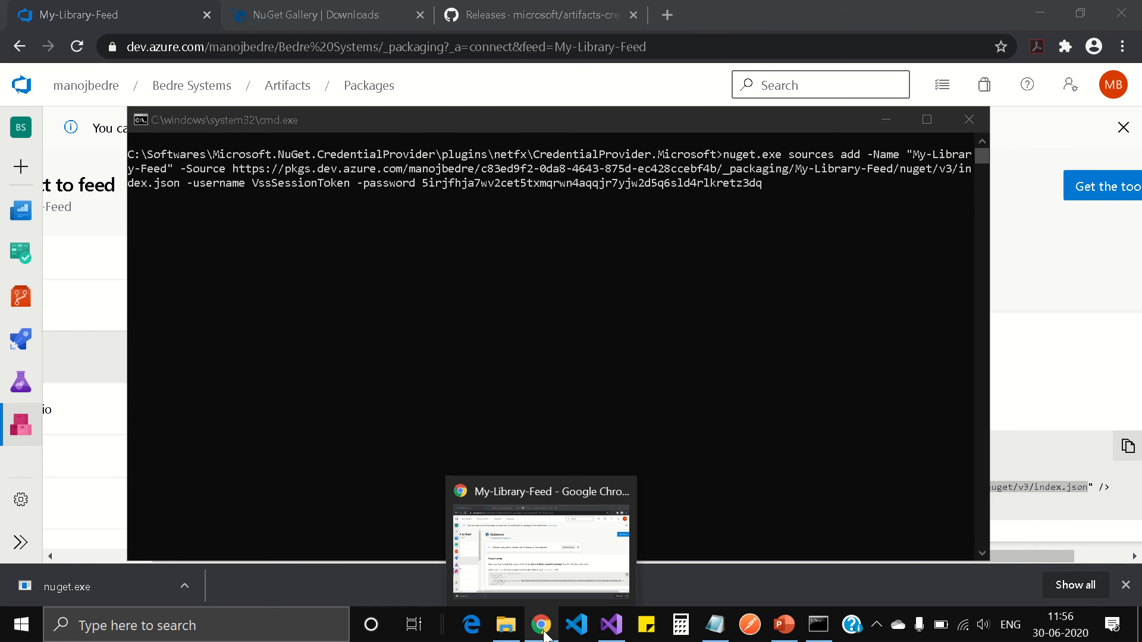
pyautogui.click(100, 7)
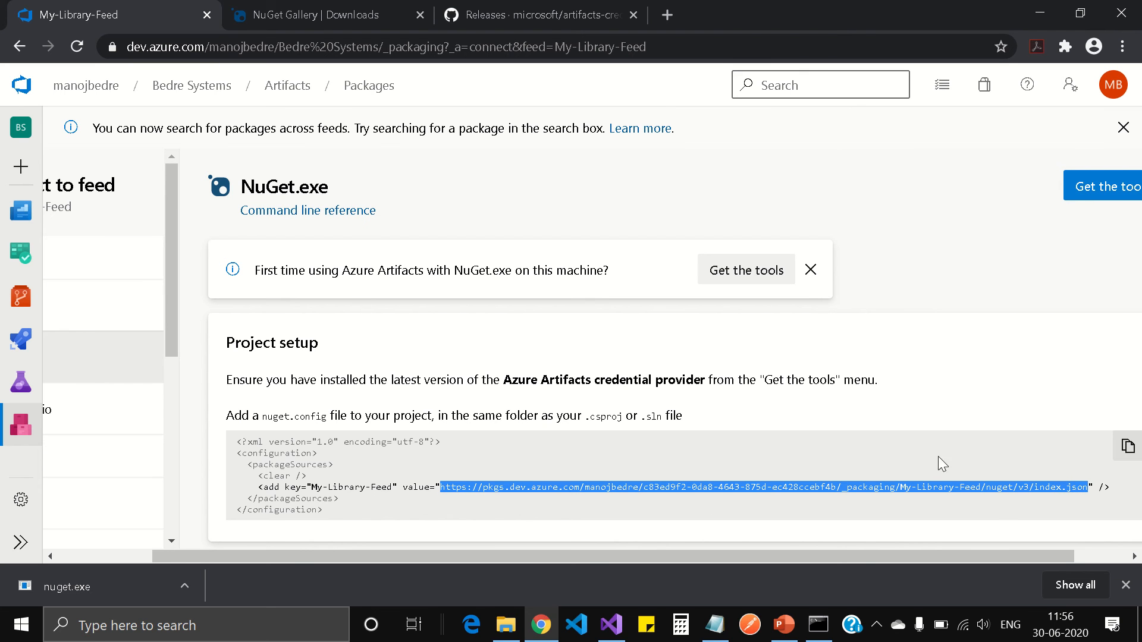
pyautogui.click(1126, 586)
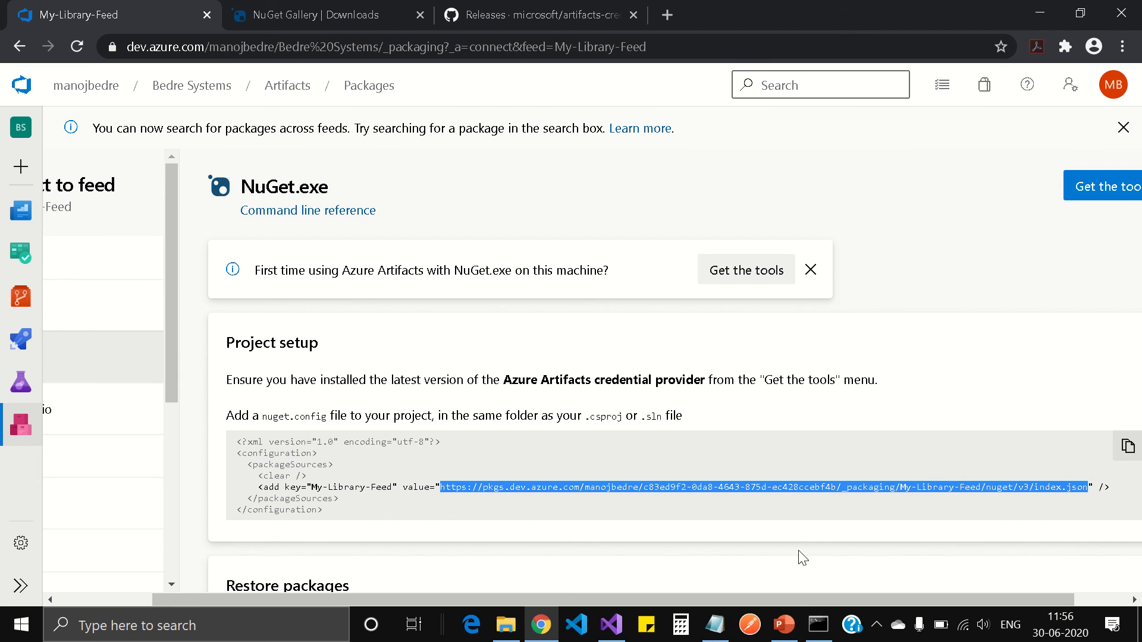
pyautogui.click(818, 624)
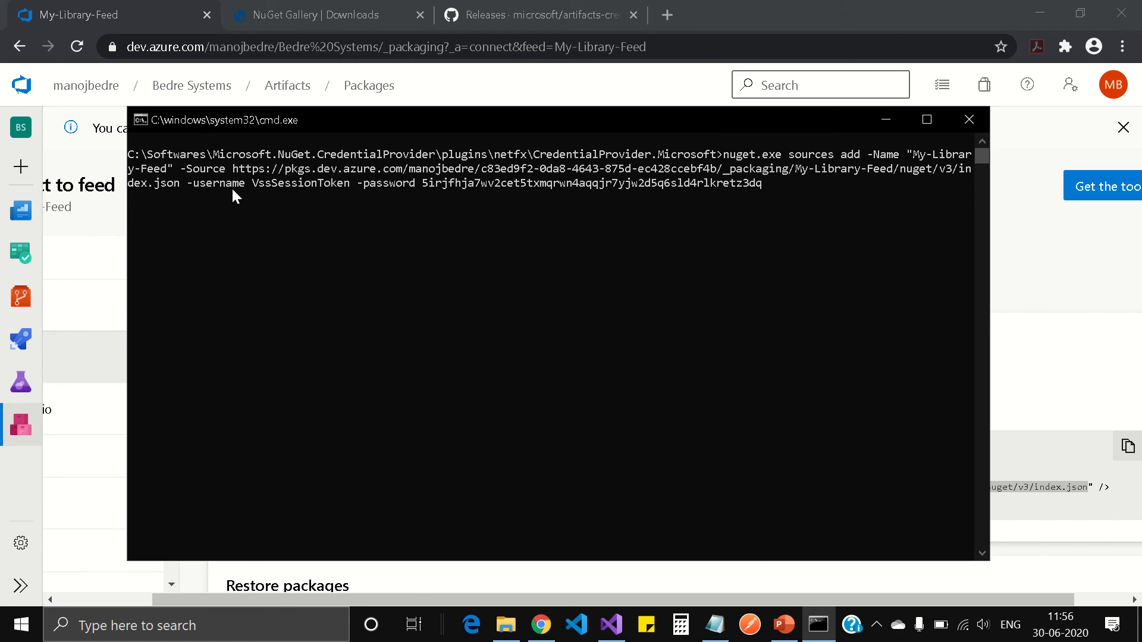
pyautogui.click(714, 629)
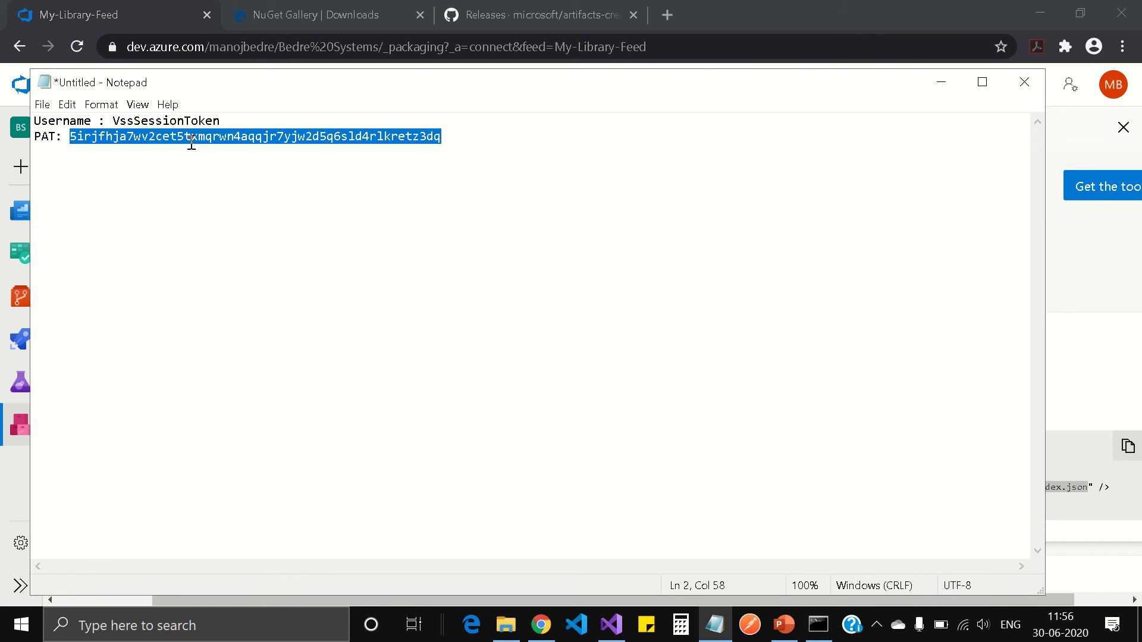
pyautogui.click(941, 83)
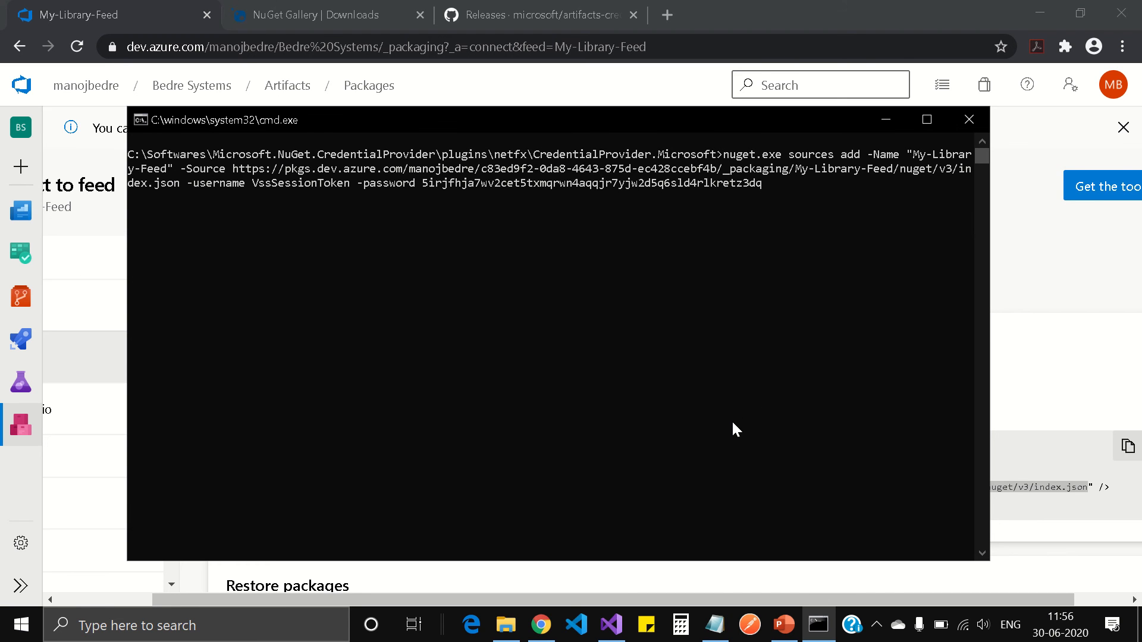
# Run the sources add command for My-Library-Feed, then view the resulting NuGet.Config in Notepad++
pyautogui.press('Return')
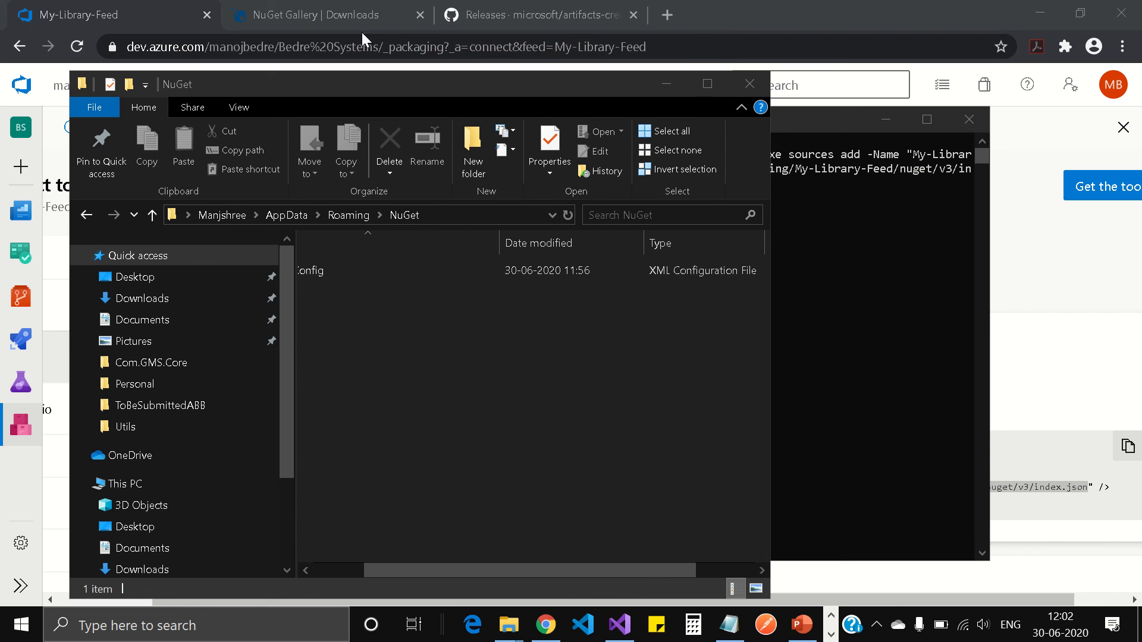
pyautogui.moveTo(533, 1)
pyautogui.moveTo(458, 566); pyautogui.dragTo(381, 561)
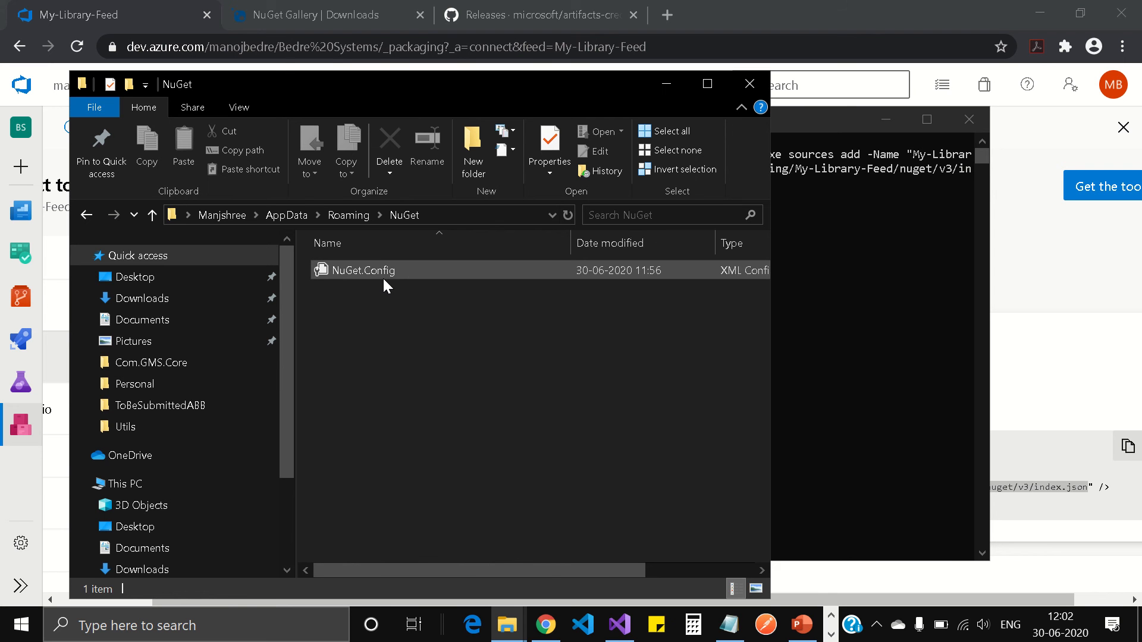
pyautogui.click(830, 635)
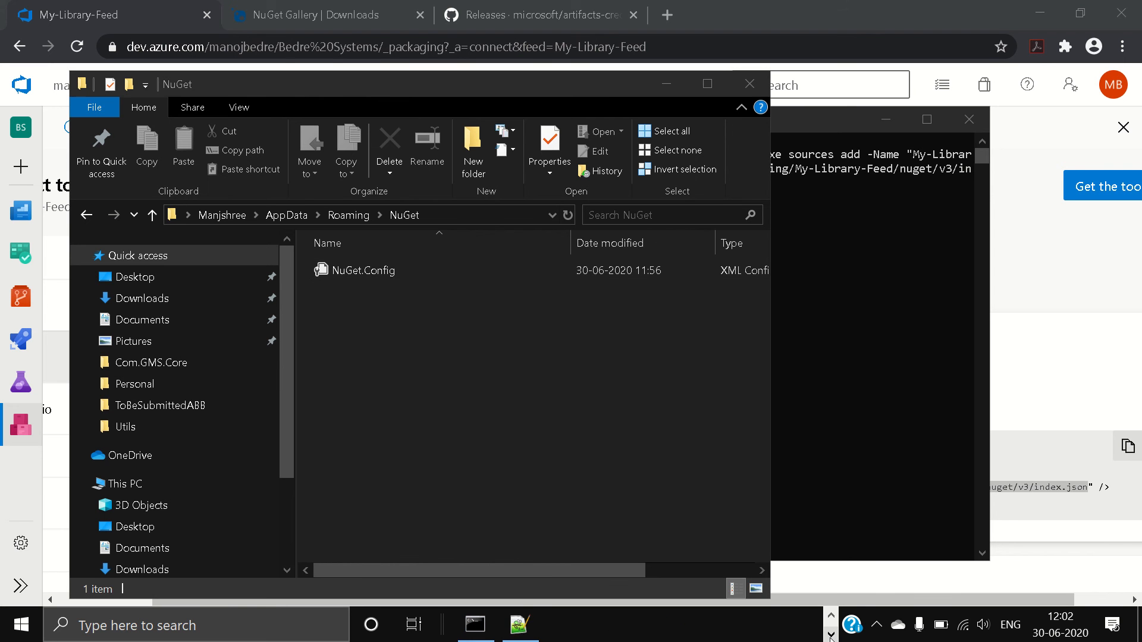
pyautogui.click(520, 625)
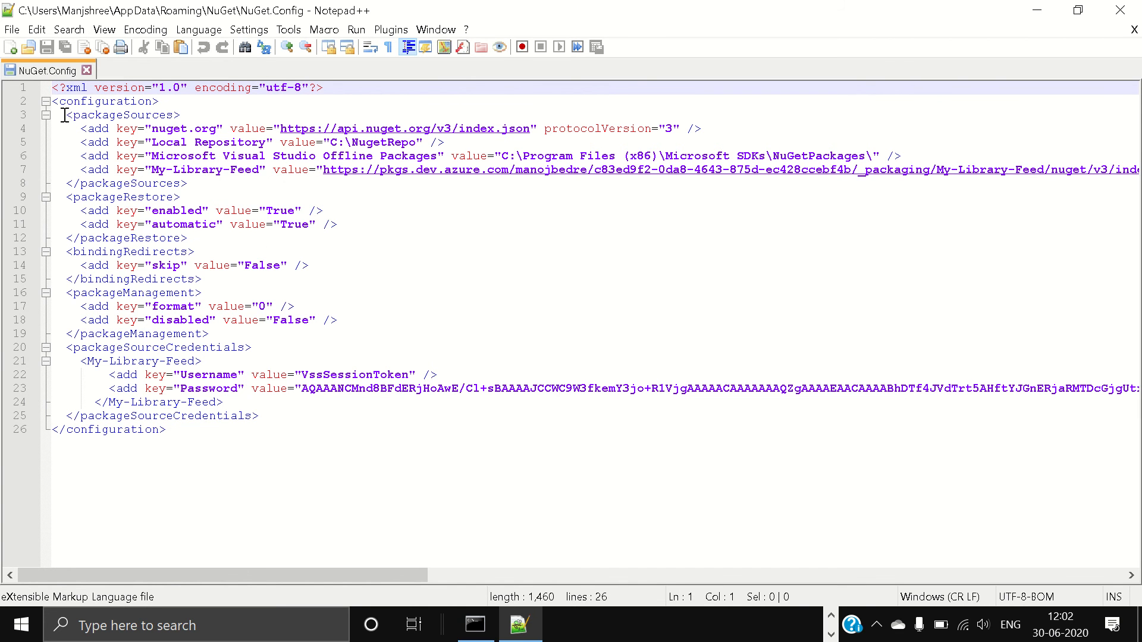
# Highlight the packageSources and packageRestore blocks in NuGet.Config to explain them
pyautogui.moveTo(66, 115); pyautogui.dragTo(202, 183)
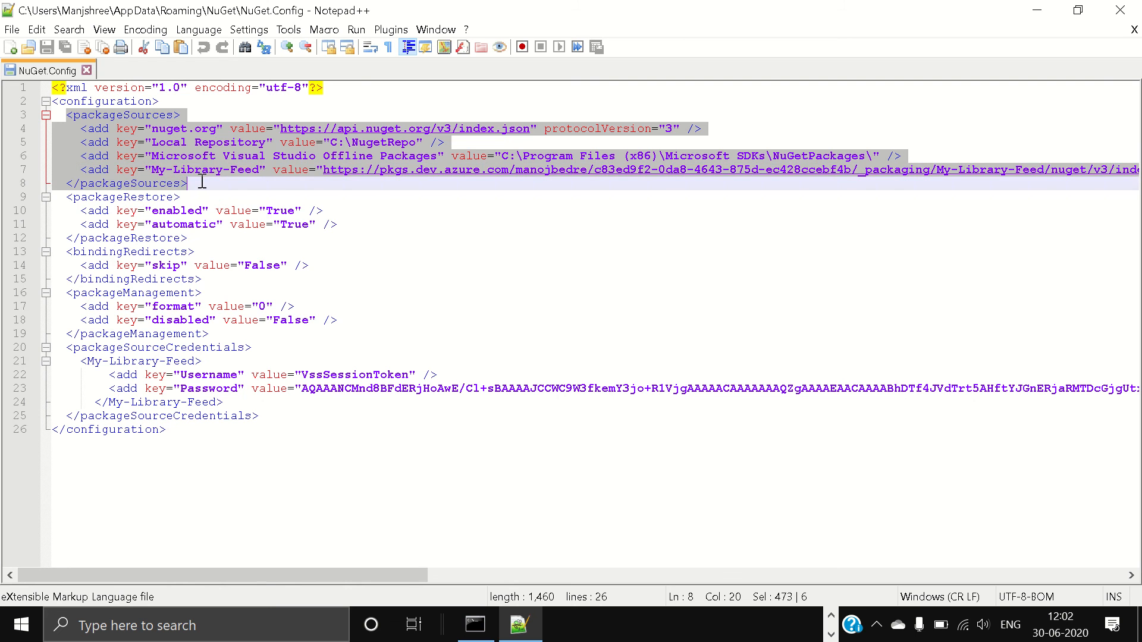
pyautogui.moveTo(64, 197); pyautogui.dragTo(196, 240)
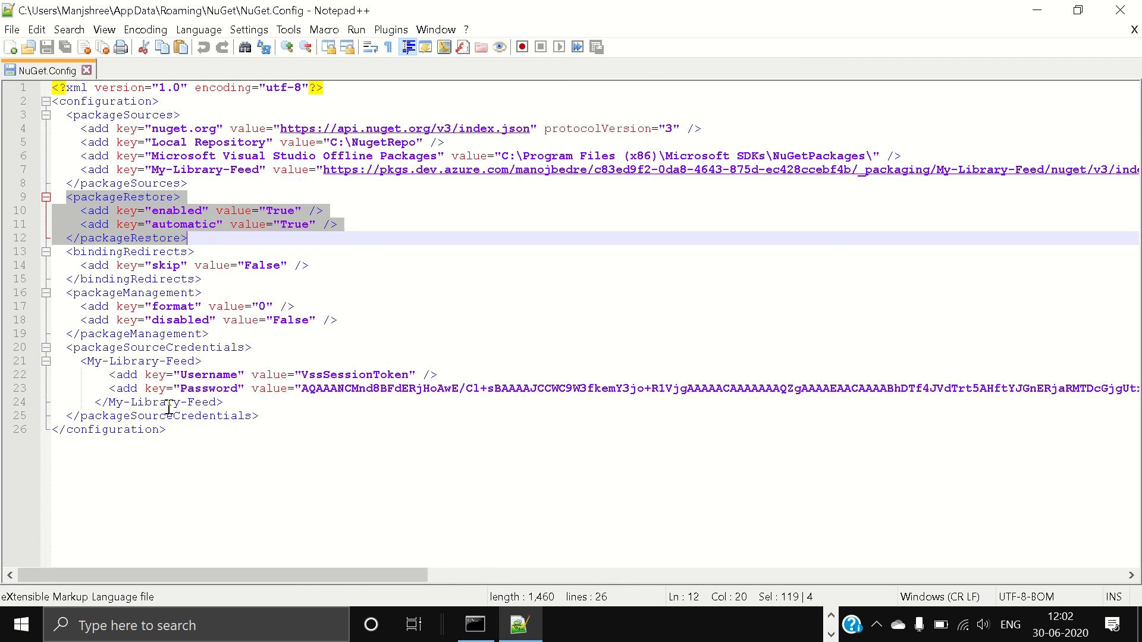
pyautogui.doubleClick(189, 348)
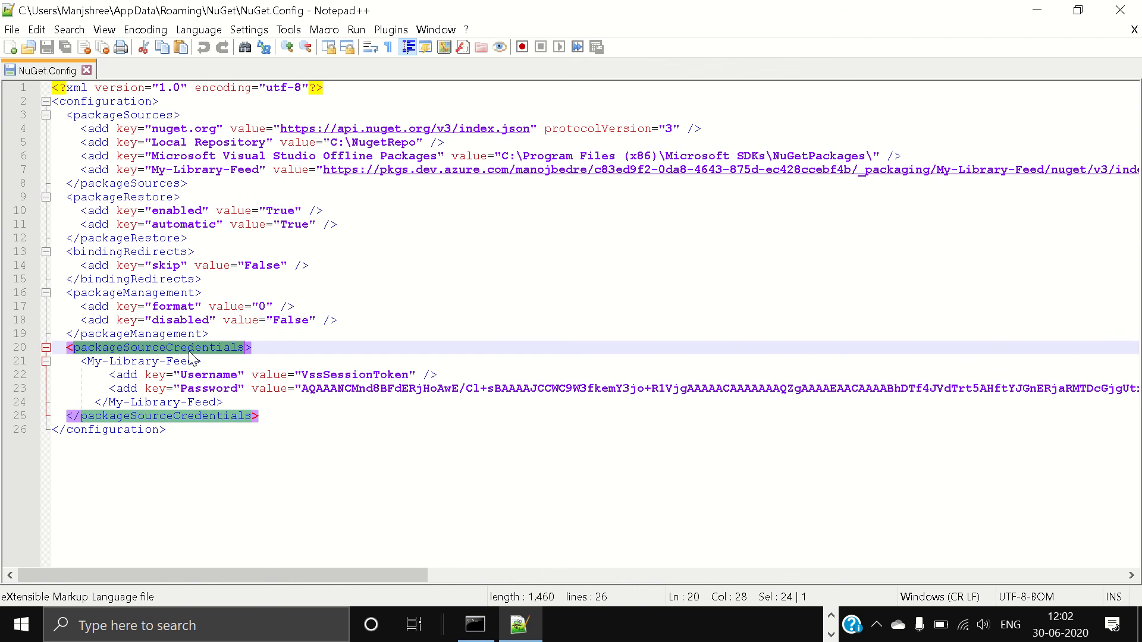
pyautogui.click(292, 413)
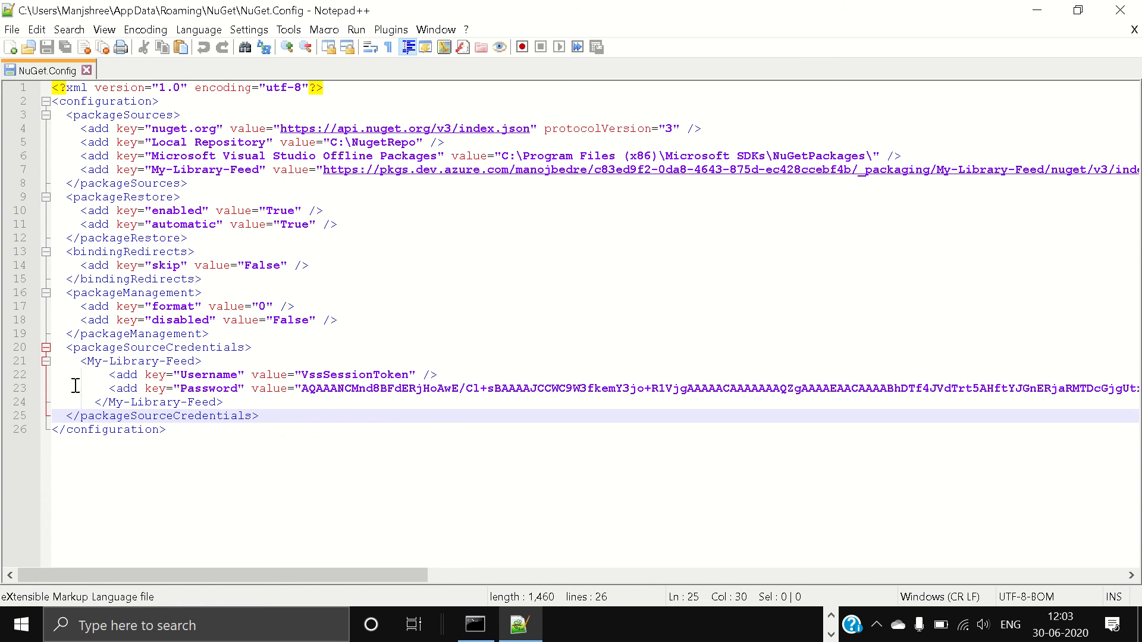
# Point out the stored My-Library-Feed credentials and VssSessionToken username, then close NuGet.Config
pyautogui.moveTo(86, 362); pyautogui.dragTo(196, 362)
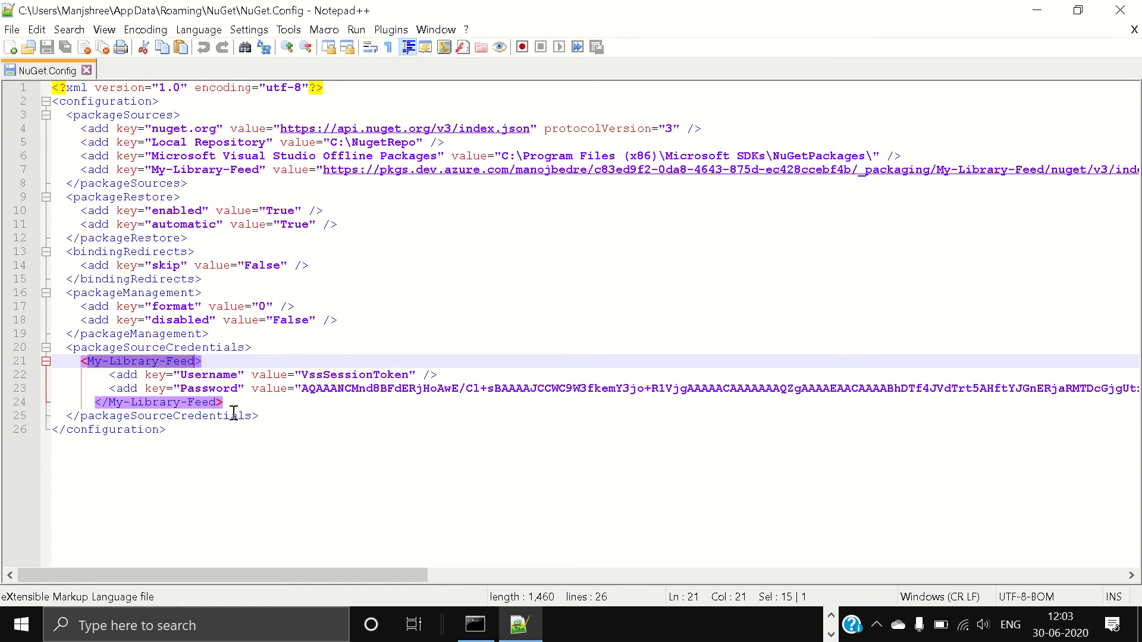
pyautogui.doubleClick(348, 375)
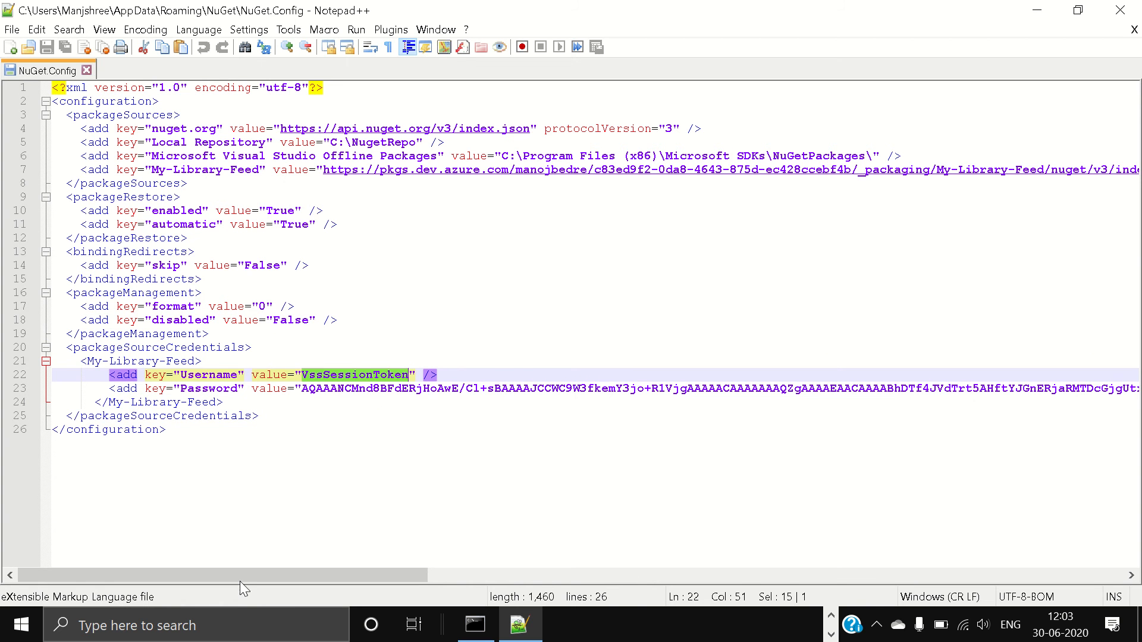
pyautogui.moveTo(242, 574); pyautogui.dragTo(89, 594)
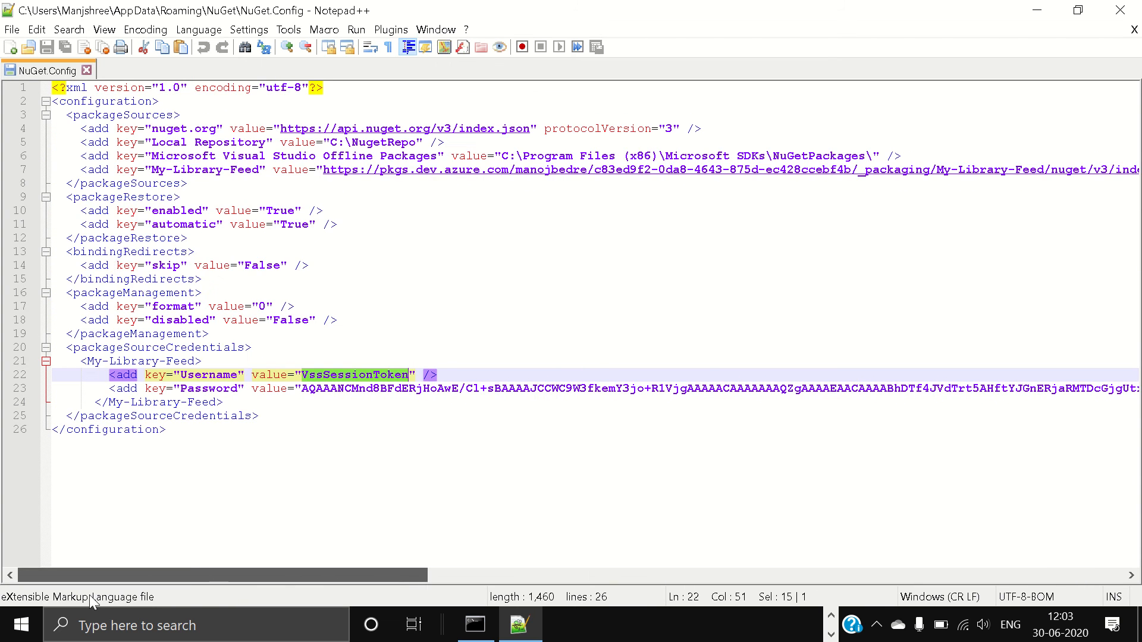
pyautogui.click(1124, 7)
# Copy Com.GMS.Common.Contexts.1.0.0.nupkg into the CredentialProvider.Microsoft folder beside nuget.exe
pyautogui.click(448, 23)
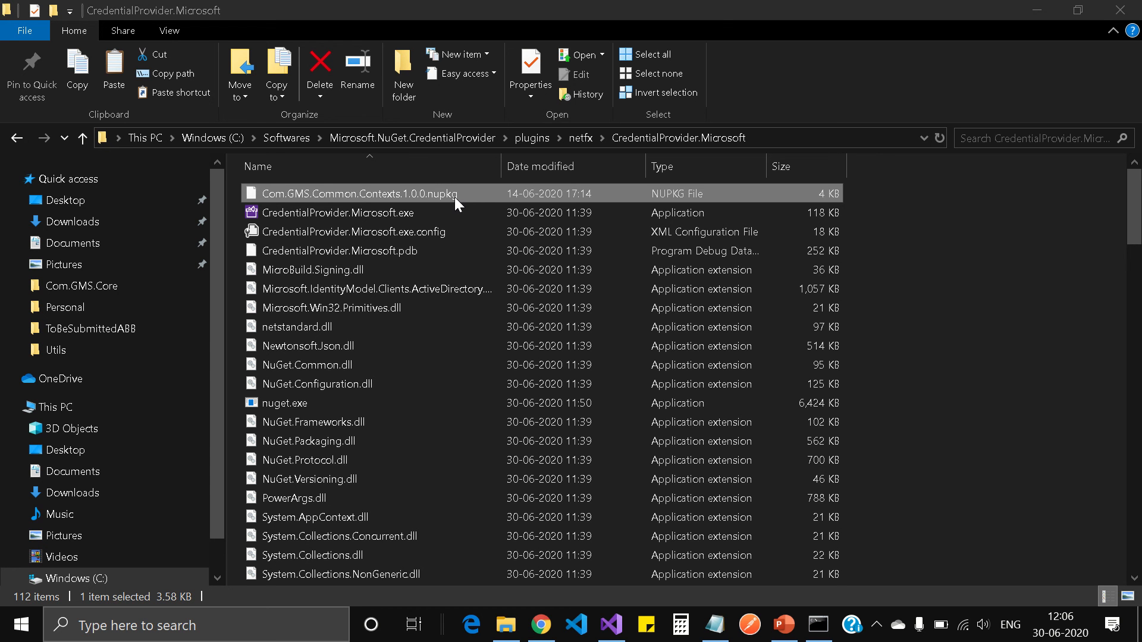
pyautogui.moveTo(485, 27)
pyautogui.click(452, 35)
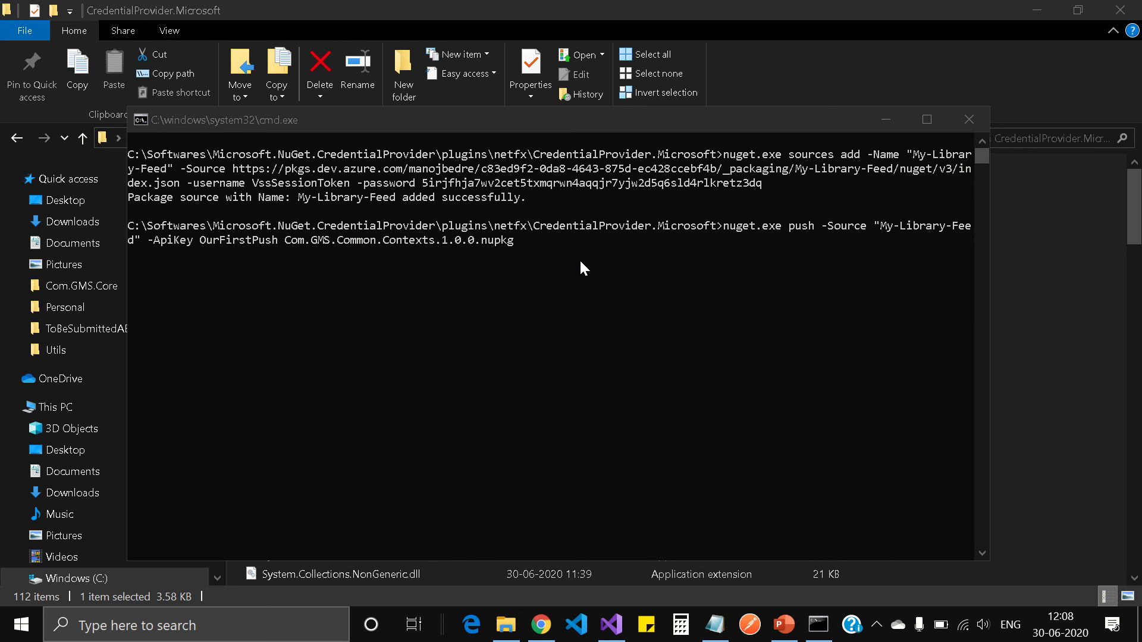
# Run the nuget.exe push of Com.GMS.Common.Contexts.1.0.0.nupkg to My-Library-Feed, then return to Chrome
pyautogui.click(554, 256)
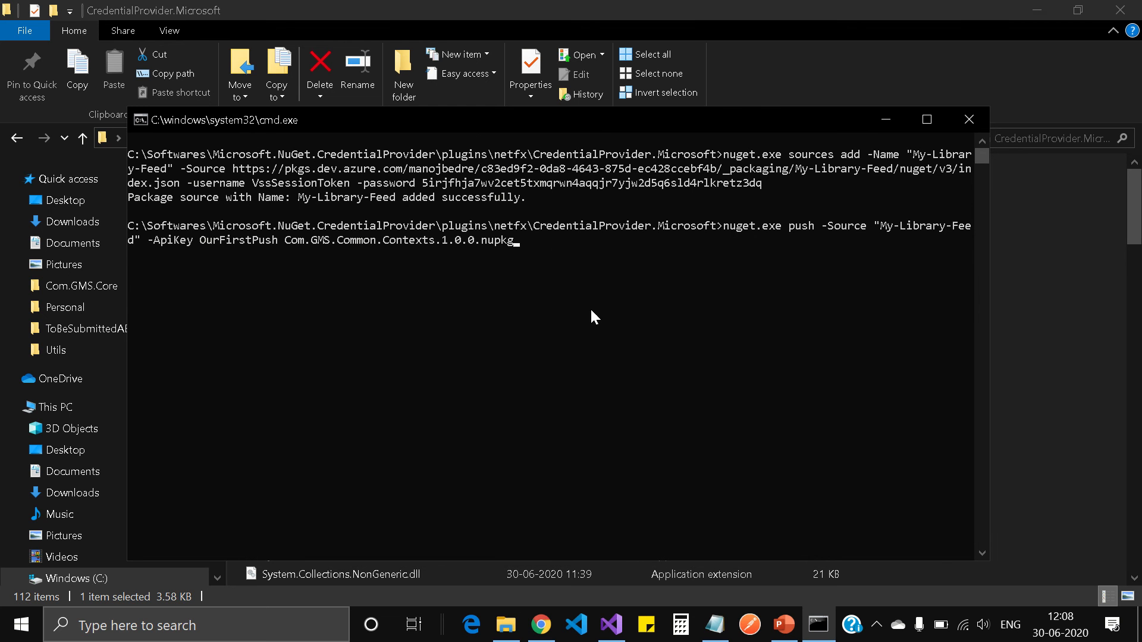
pyautogui.moveTo(666, 17)
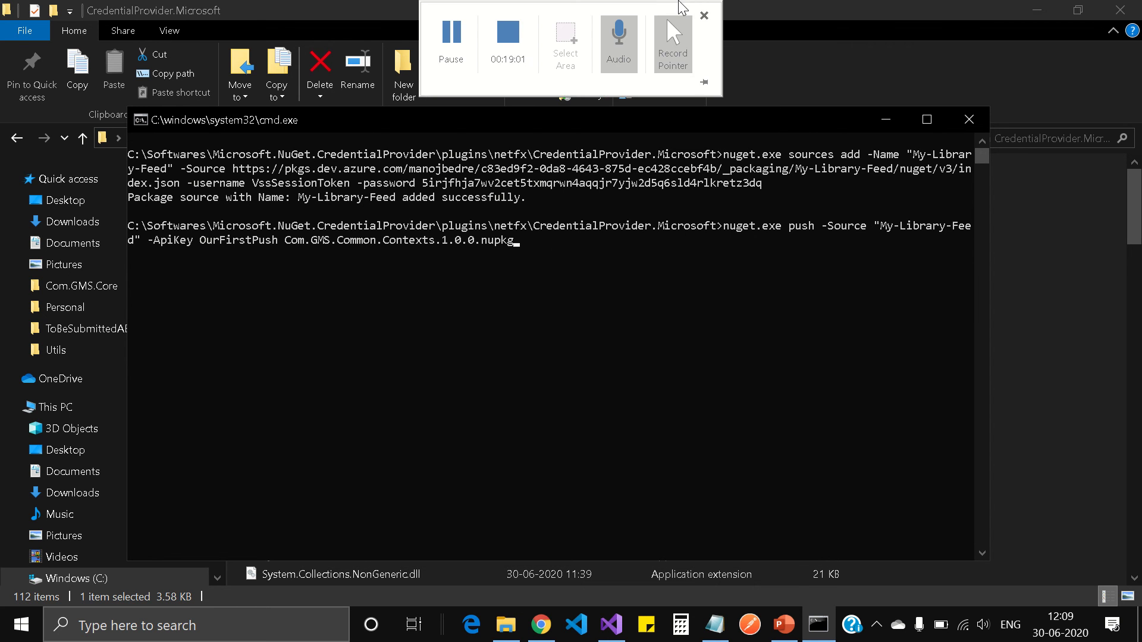
pyautogui.press('Return')
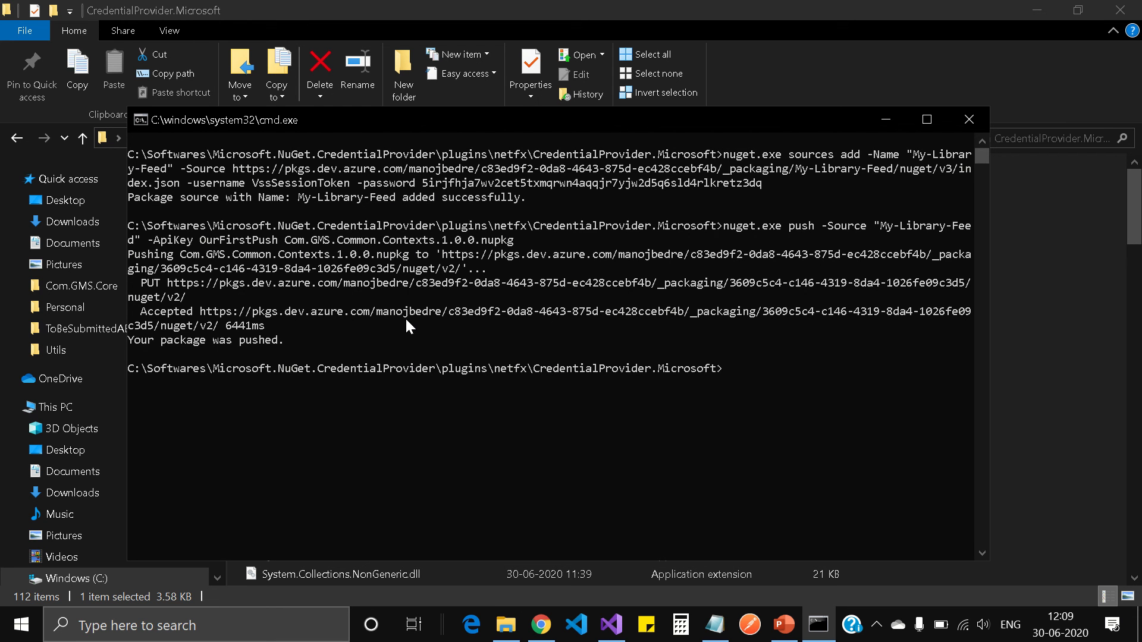
pyautogui.click(541, 624)
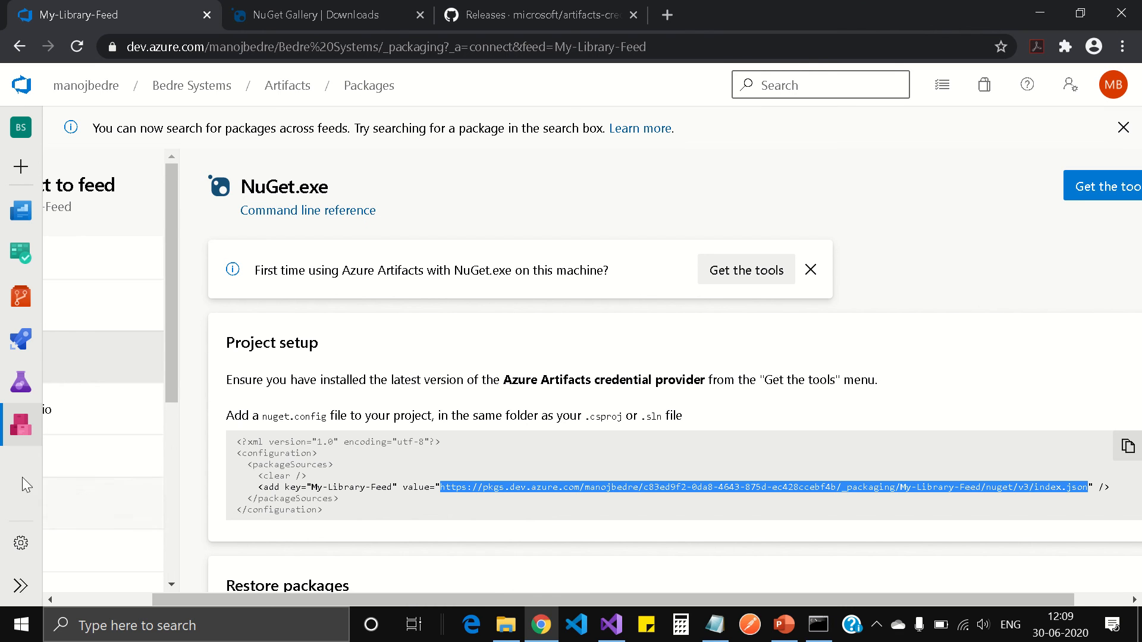
# Open Artifacts to see Com.GMS.Common.Contexts 1.0.0 in My-Library-Feed, minimizing the cmd window
pyautogui.click(26, 427)
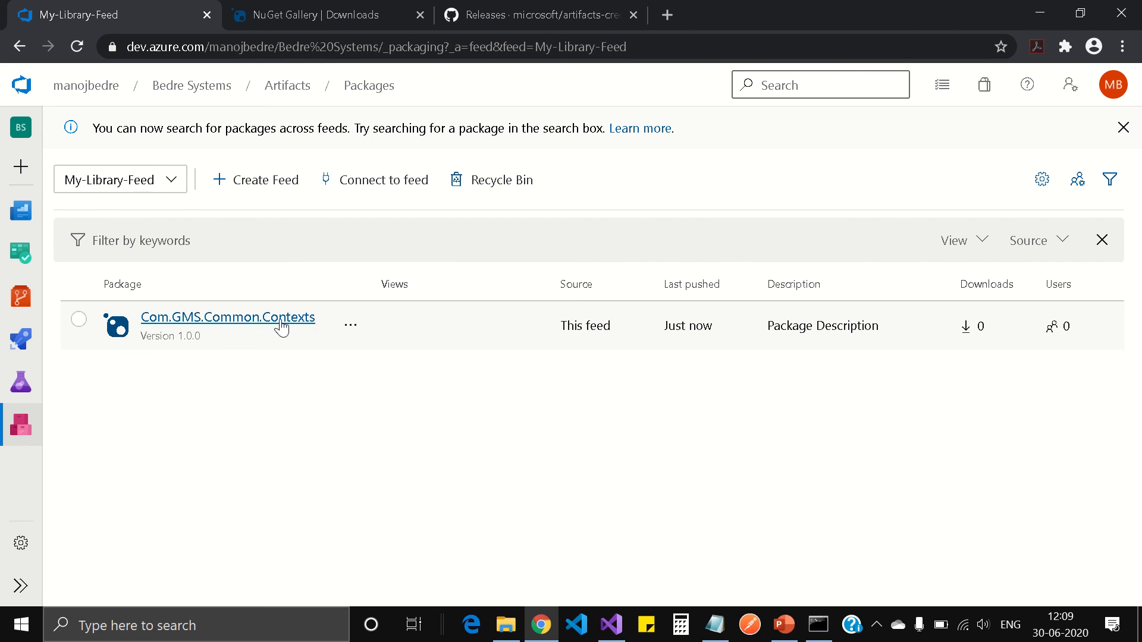
pyautogui.click(818, 624)
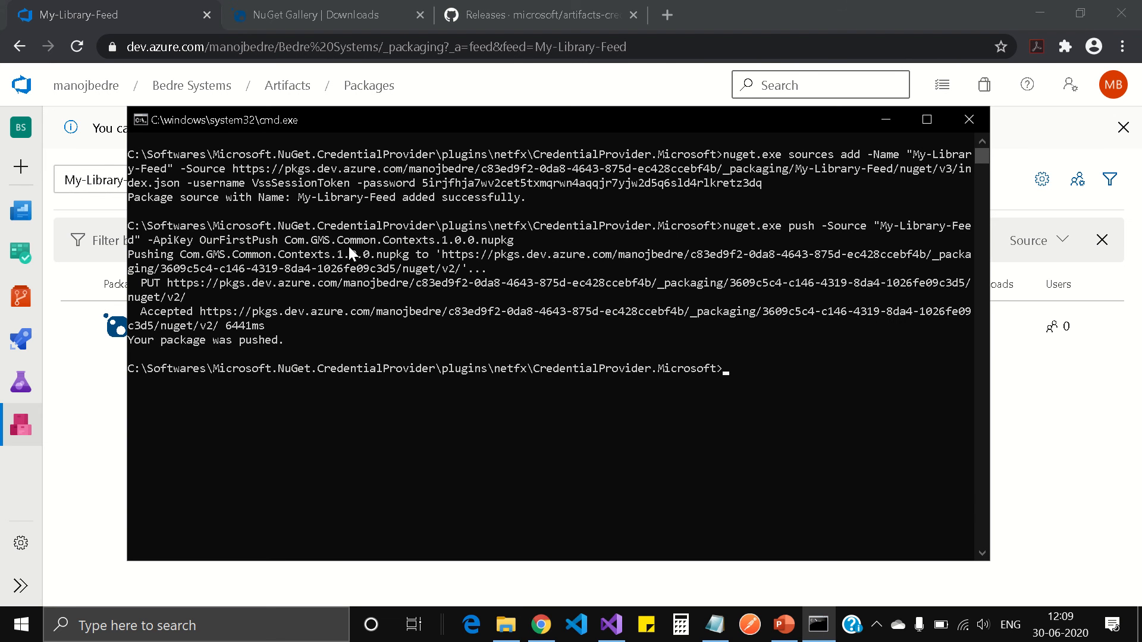
pyautogui.click(885, 120)
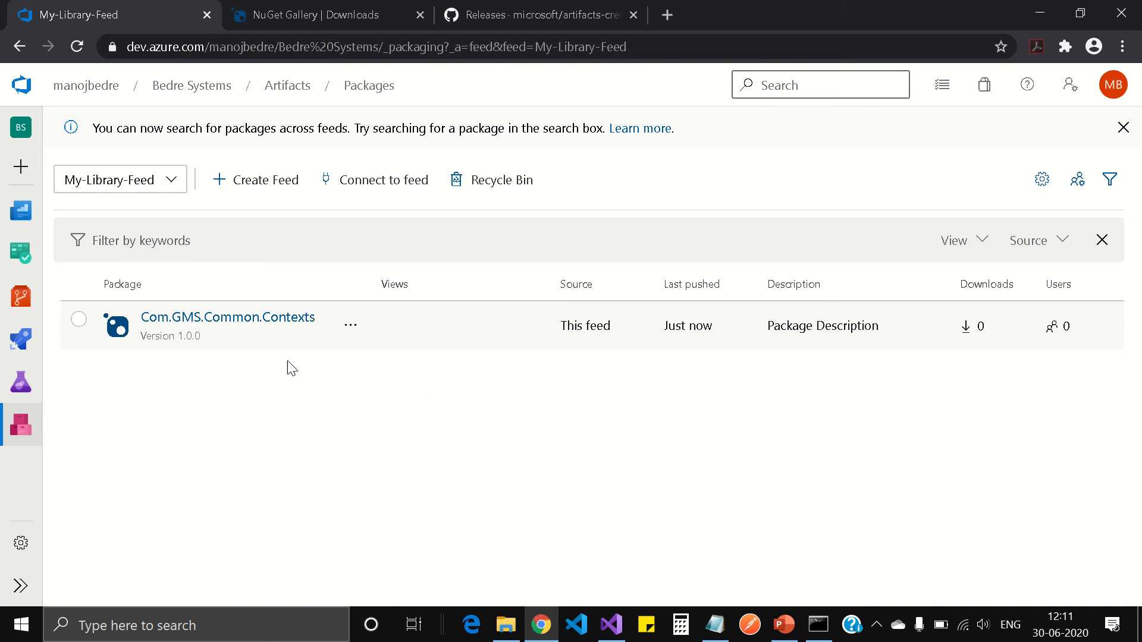
pyautogui.moveTo(428, 9)
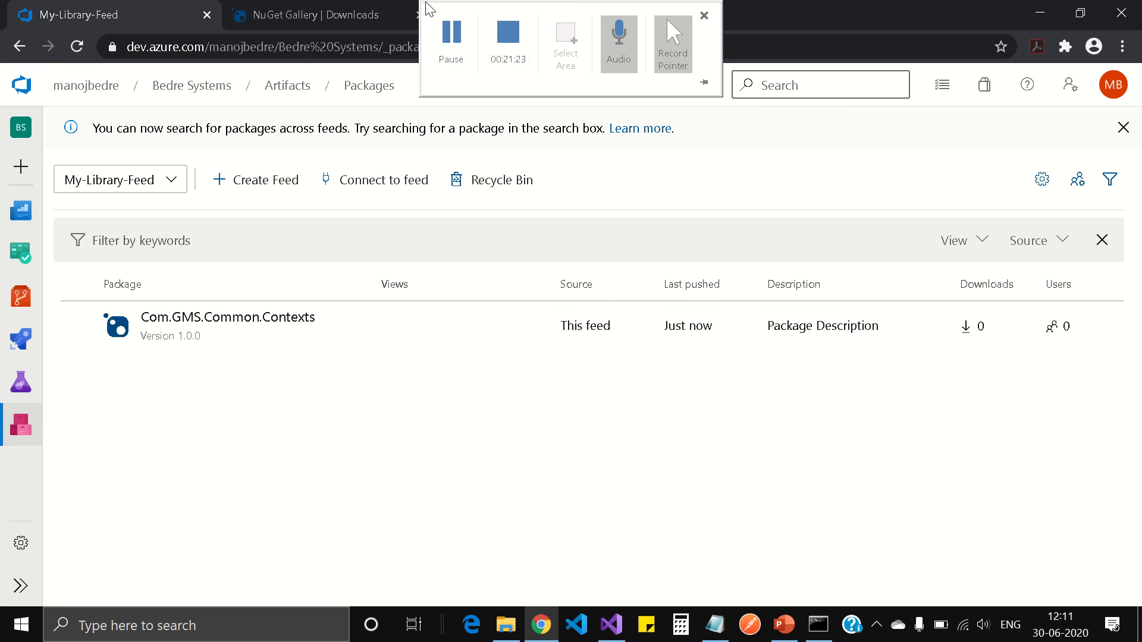
# Create a new Console App (.NET Core) project named TestPackage
pyautogui.click(449, 31)
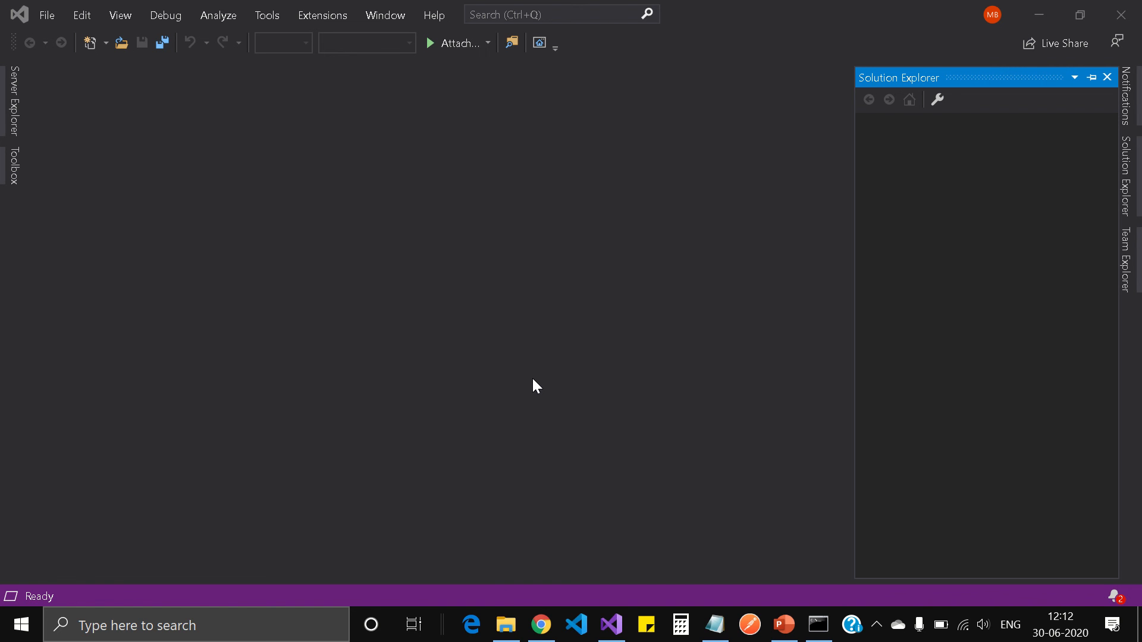
pyautogui.click(44, 13)
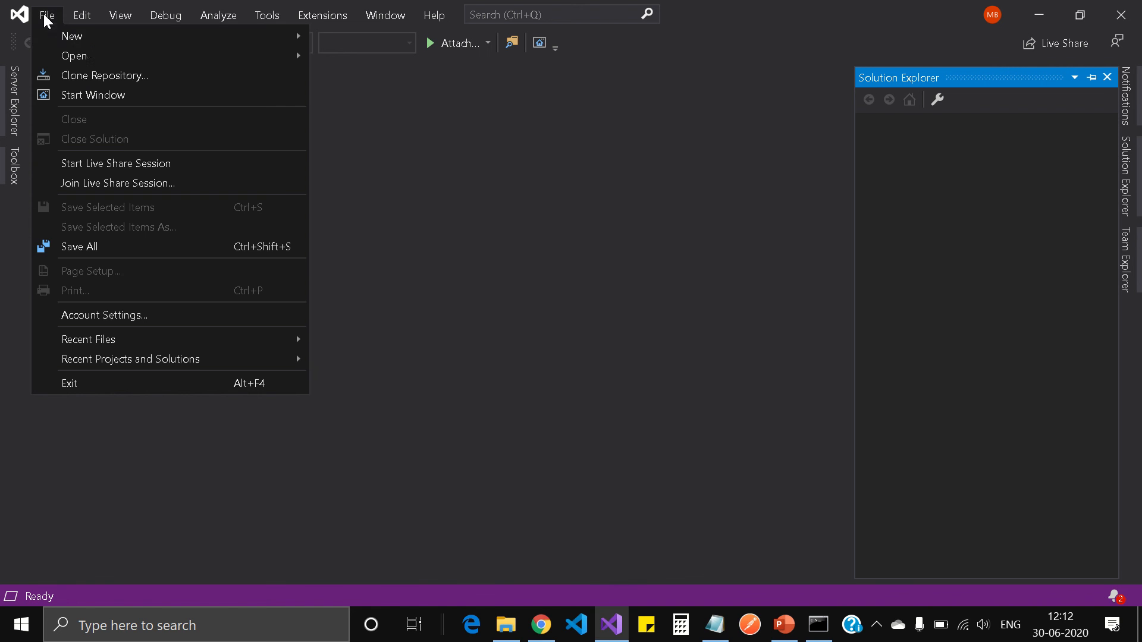
pyautogui.moveTo(163, 35)
pyautogui.click(339, 38)
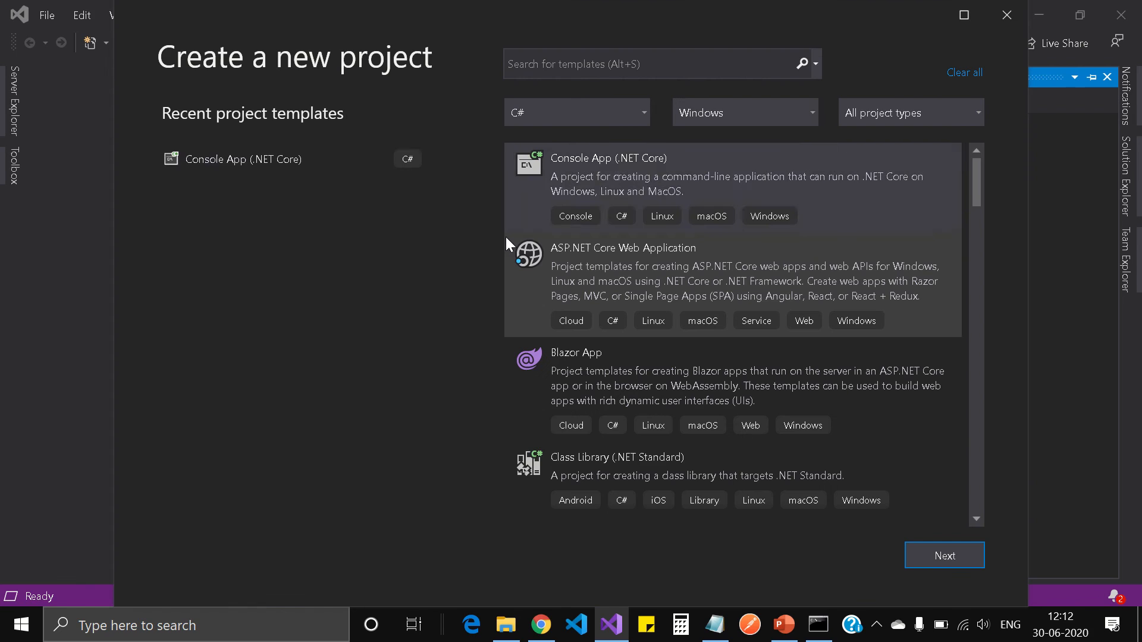
pyautogui.click(311, 158)
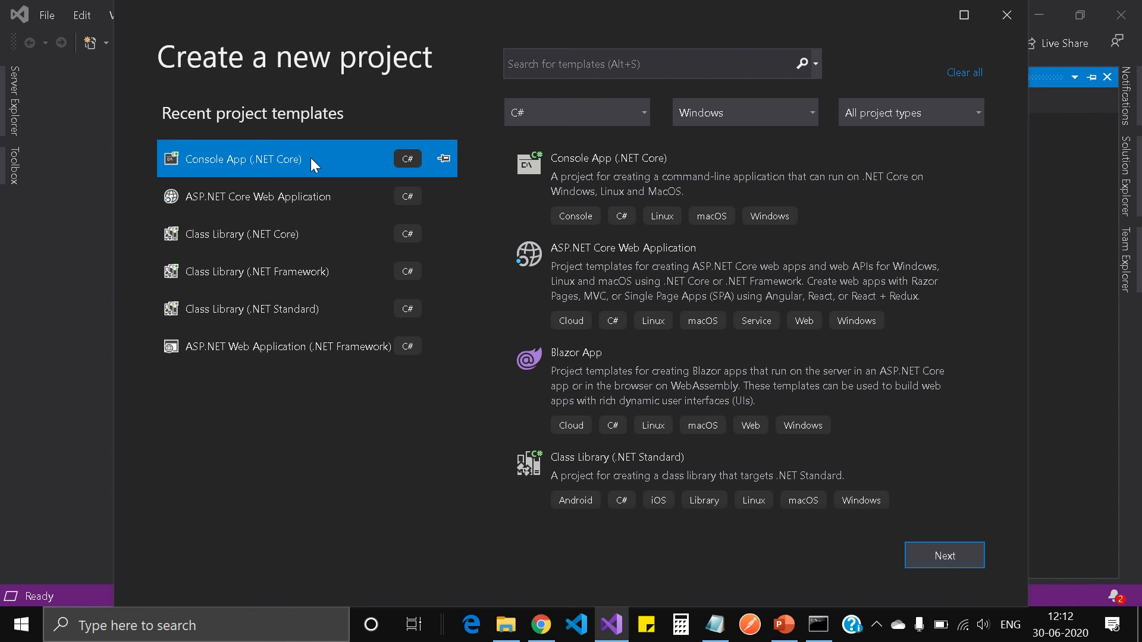
pyautogui.click(946, 555)
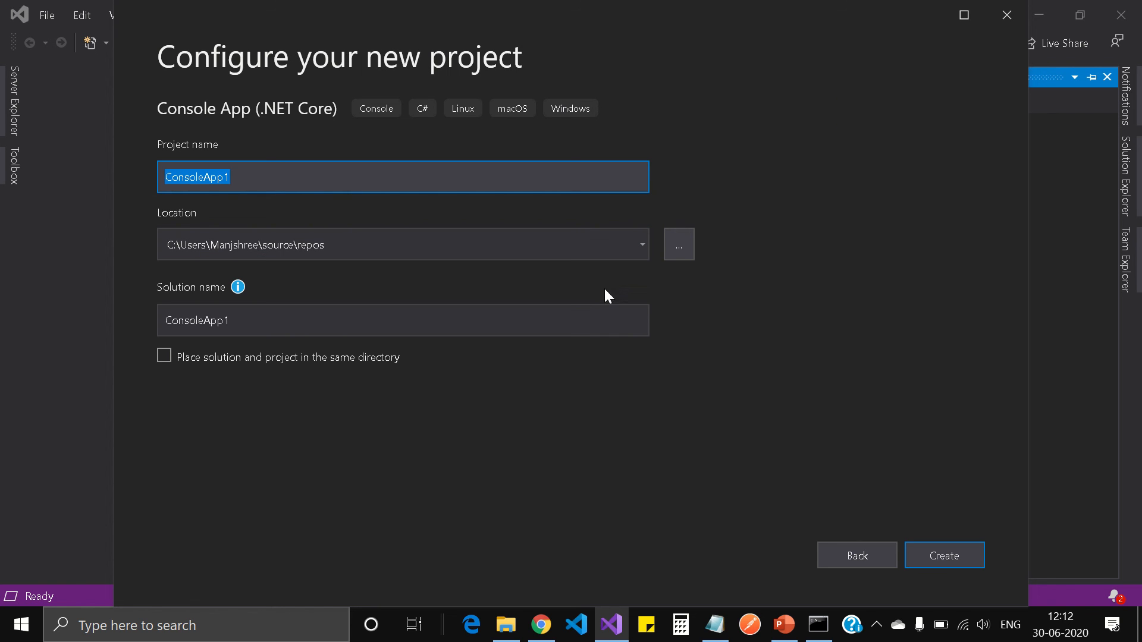
pyautogui.write('Te')
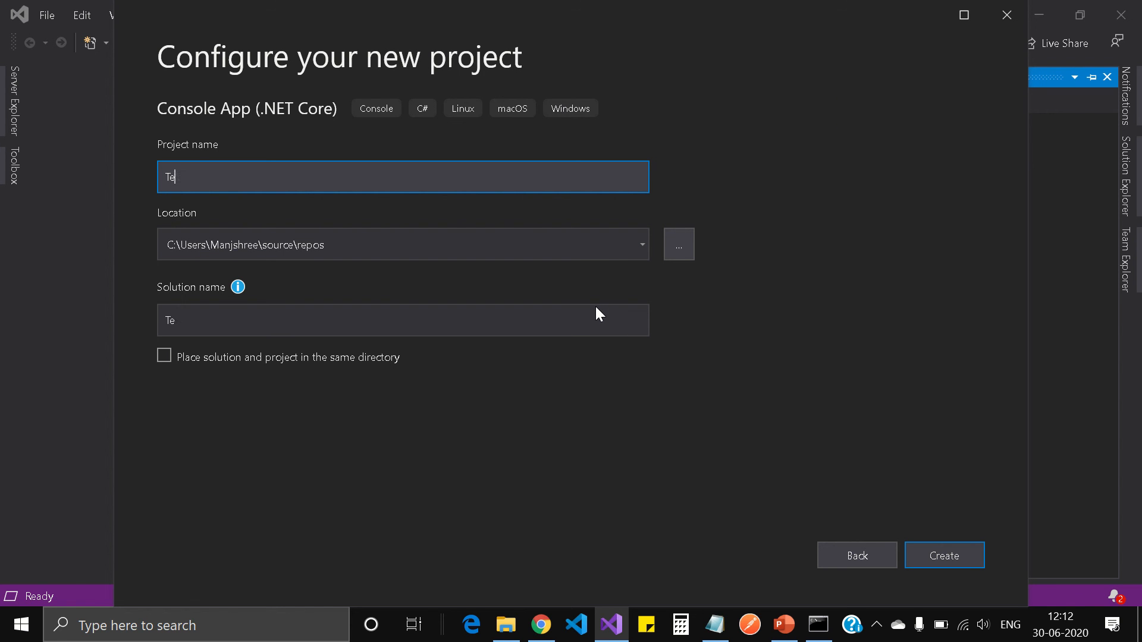
pyautogui.write('stPackage')
pyautogui.click(946, 561)
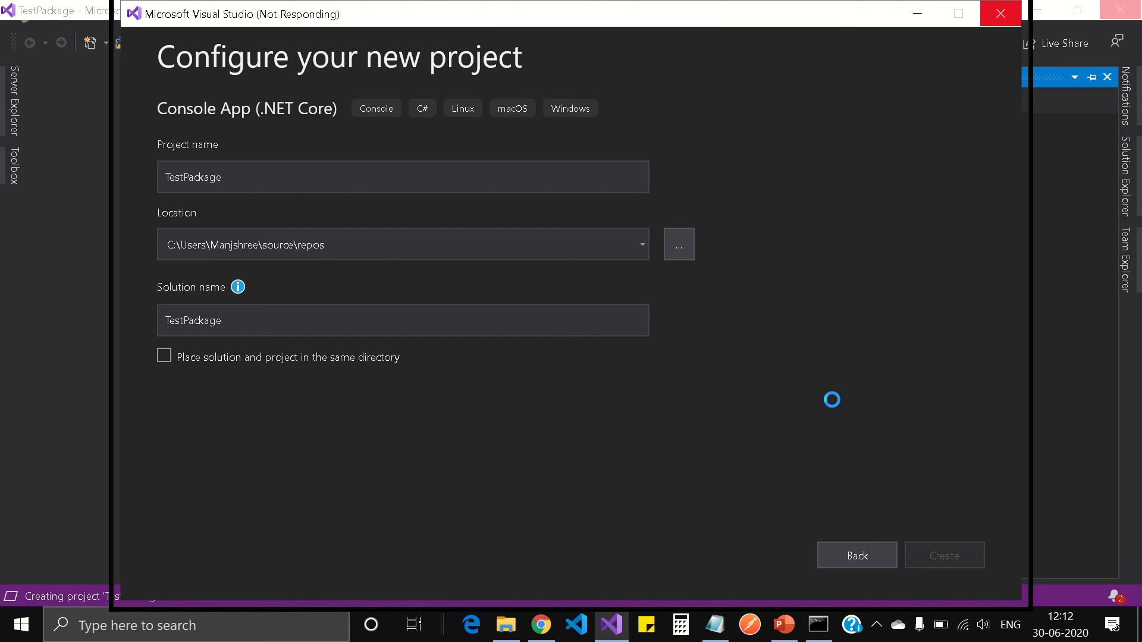
pyautogui.click(451, 36)
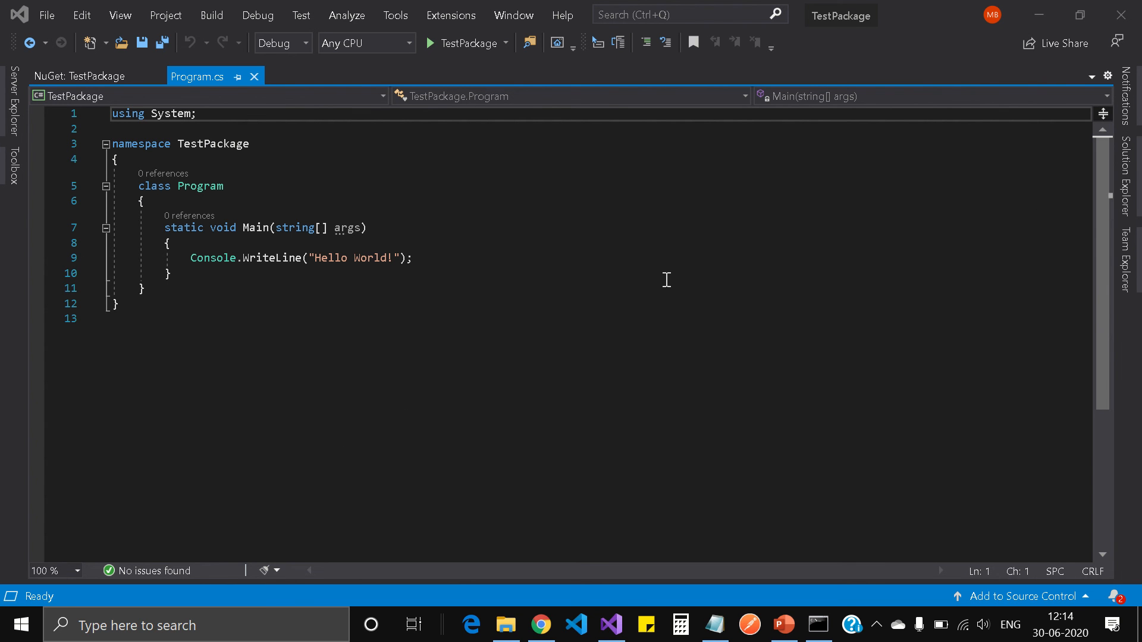
# Open Manage NuGet Packages for the TestPackage project from Solution Explorer
pyautogui.click(1126, 172)
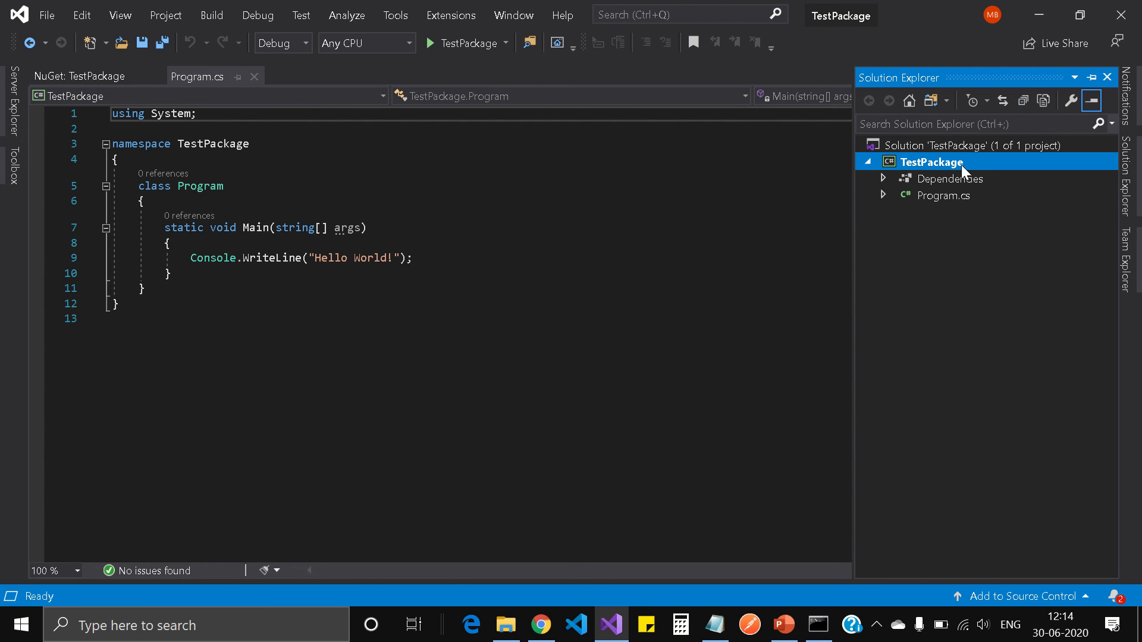
pyautogui.rightClick(959, 163)
pyautogui.moveTo(959, 163)
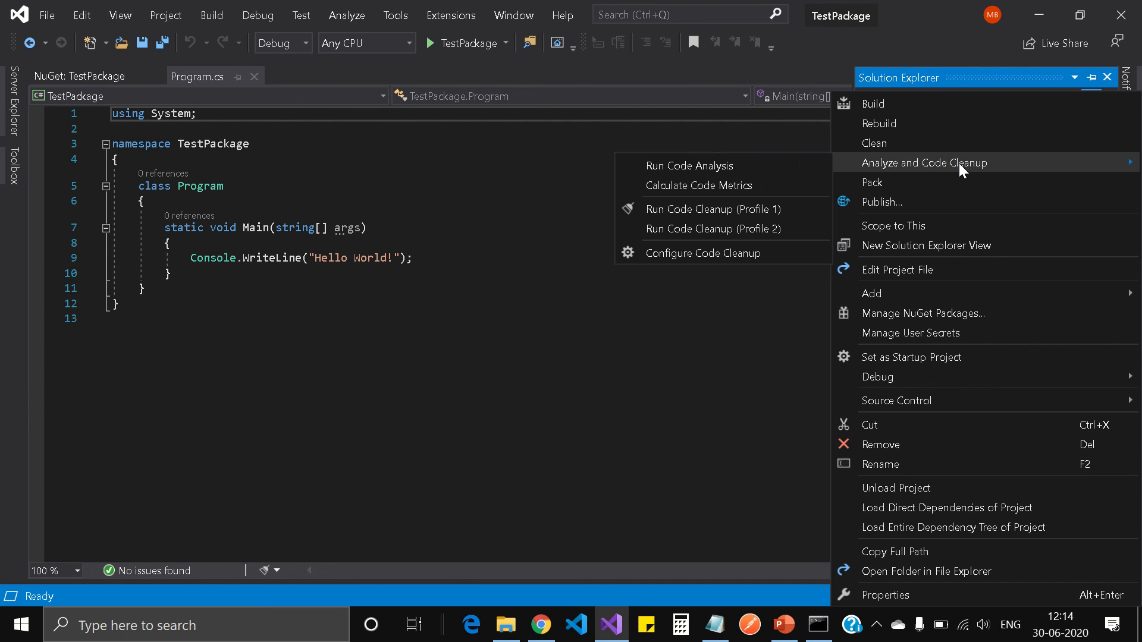
pyautogui.click(914, 311)
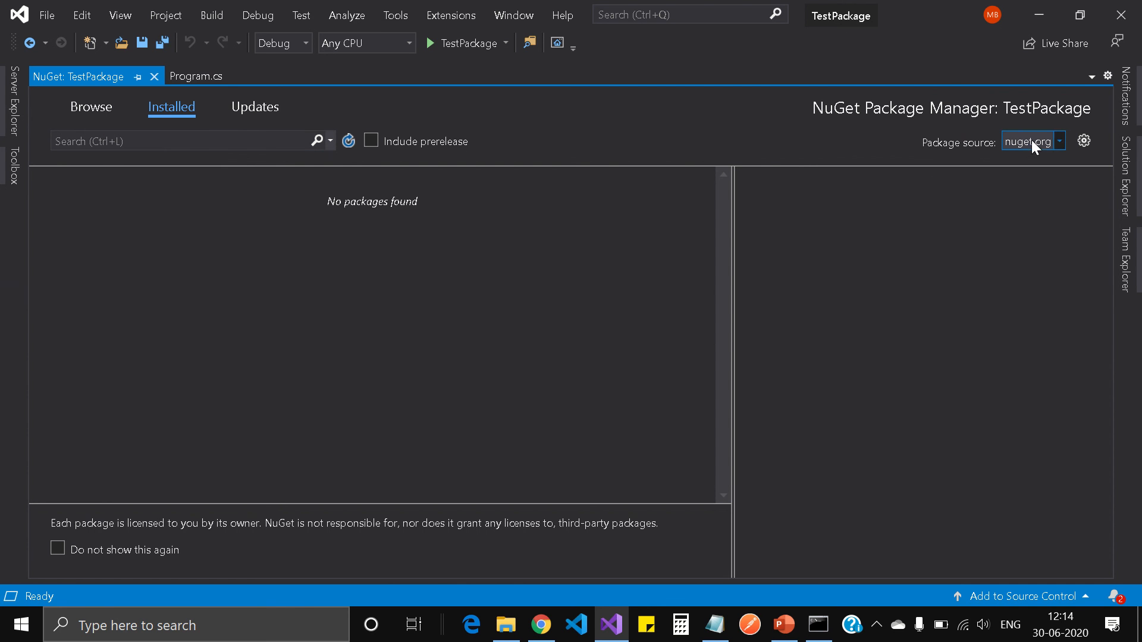
# Set the package source to My-Library-Feed and select Com.GMS.Common.Contexts under Browse
pyautogui.click(1061, 141)
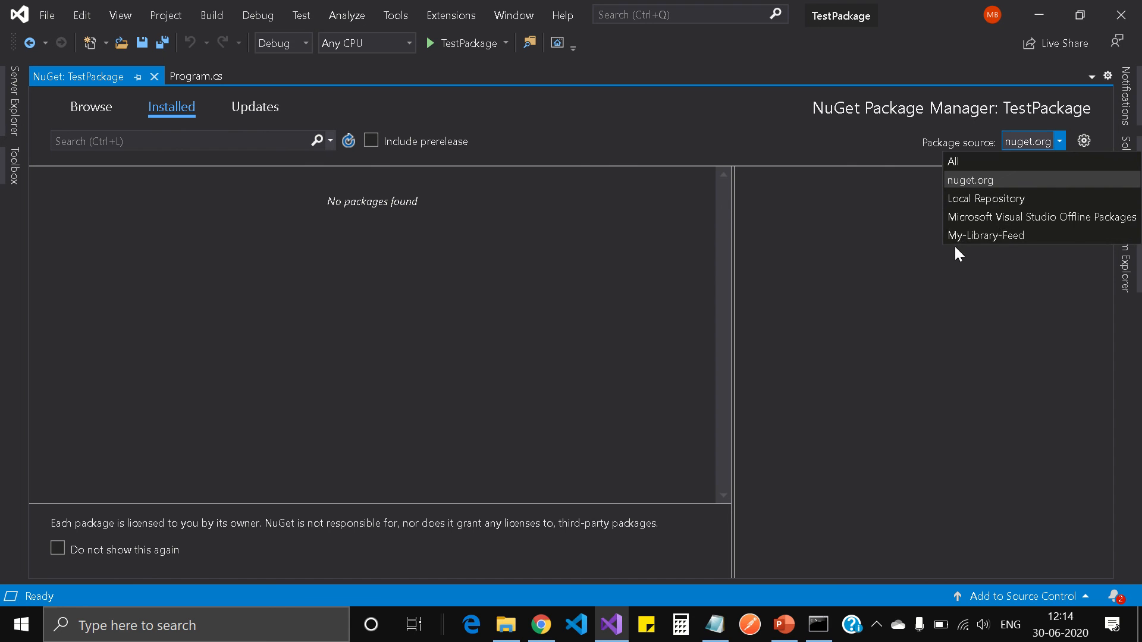
pyautogui.click(997, 235)
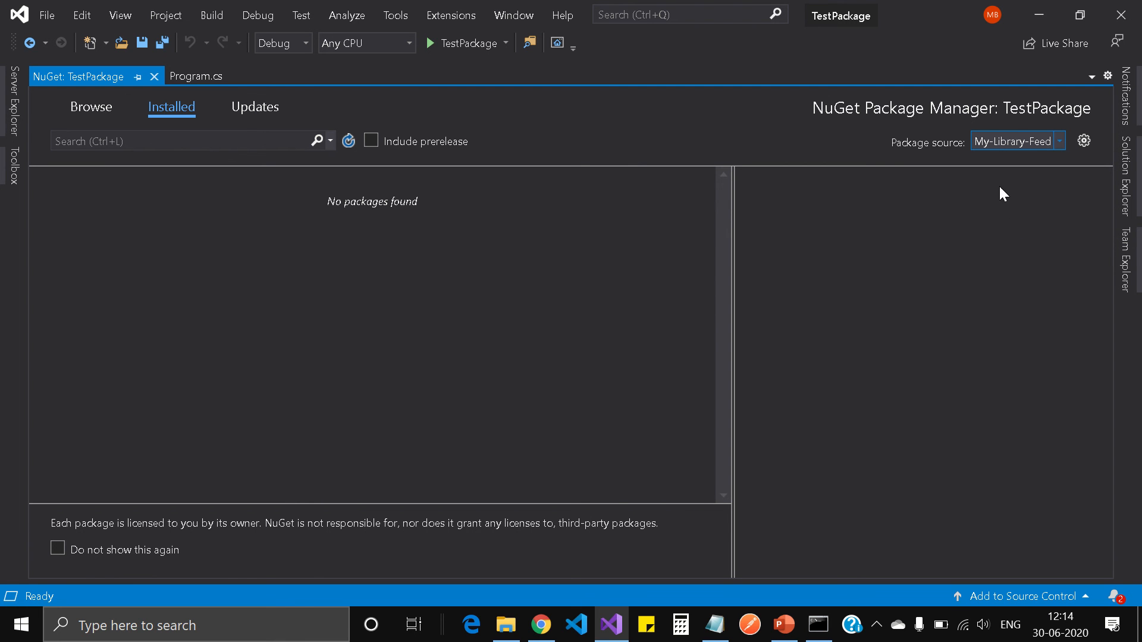
pyautogui.click(88, 107)
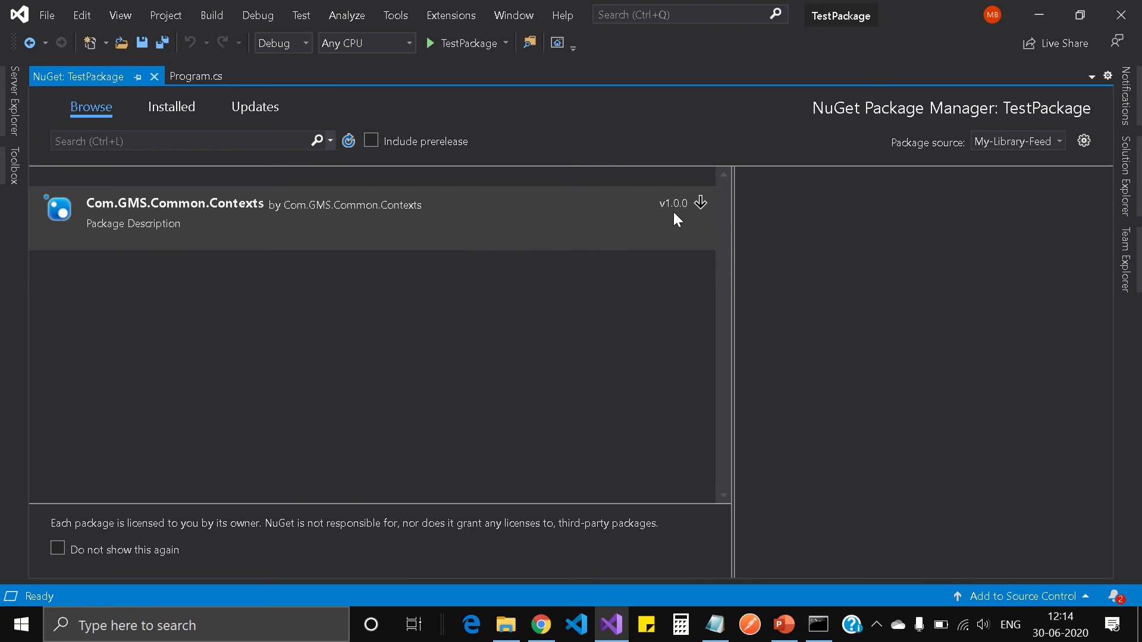
pyautogui.click(701, 204)
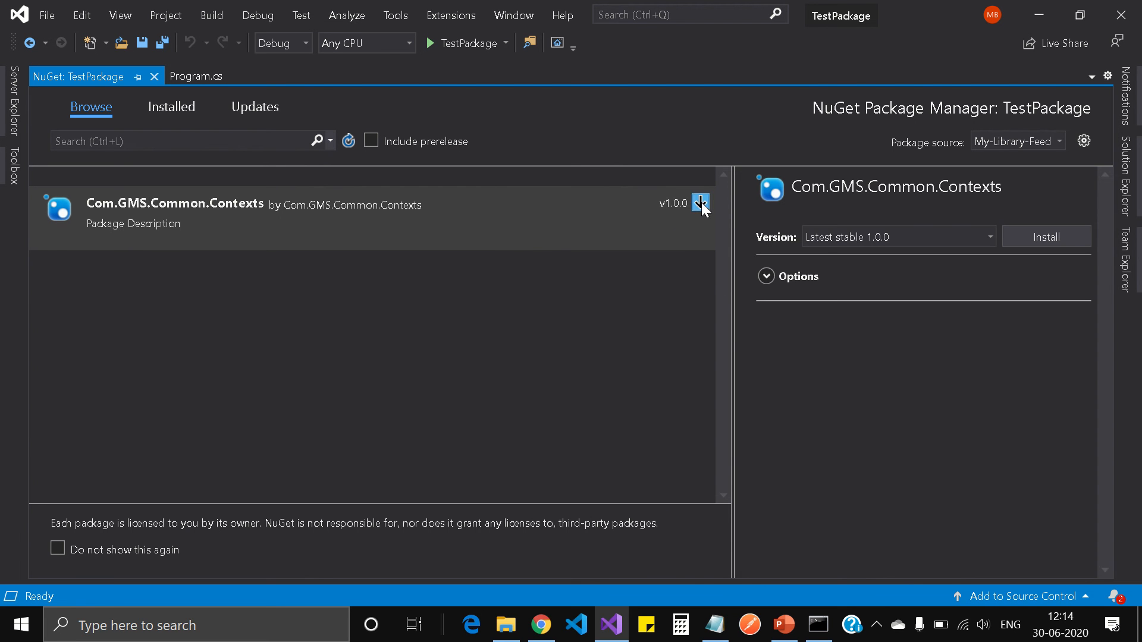
# Install Com.GMS.Common.Contexts 1.0.0 and confirm it under TestPackage's Dependencies > Packages
pyautogui.click(701, 202)
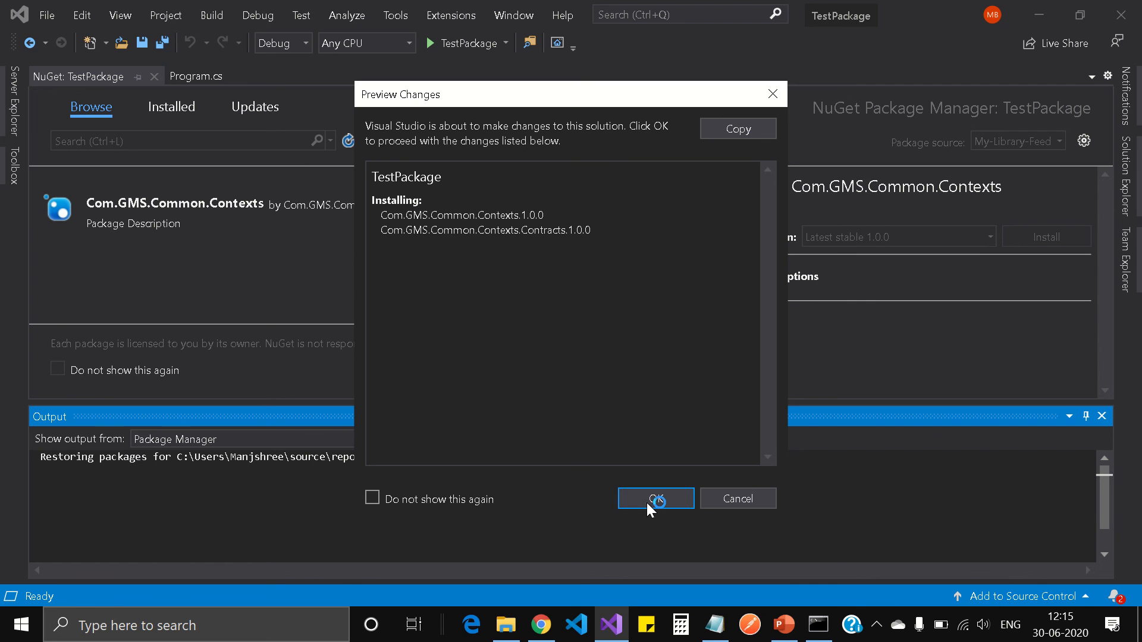
pyautogui.click(651, 501)
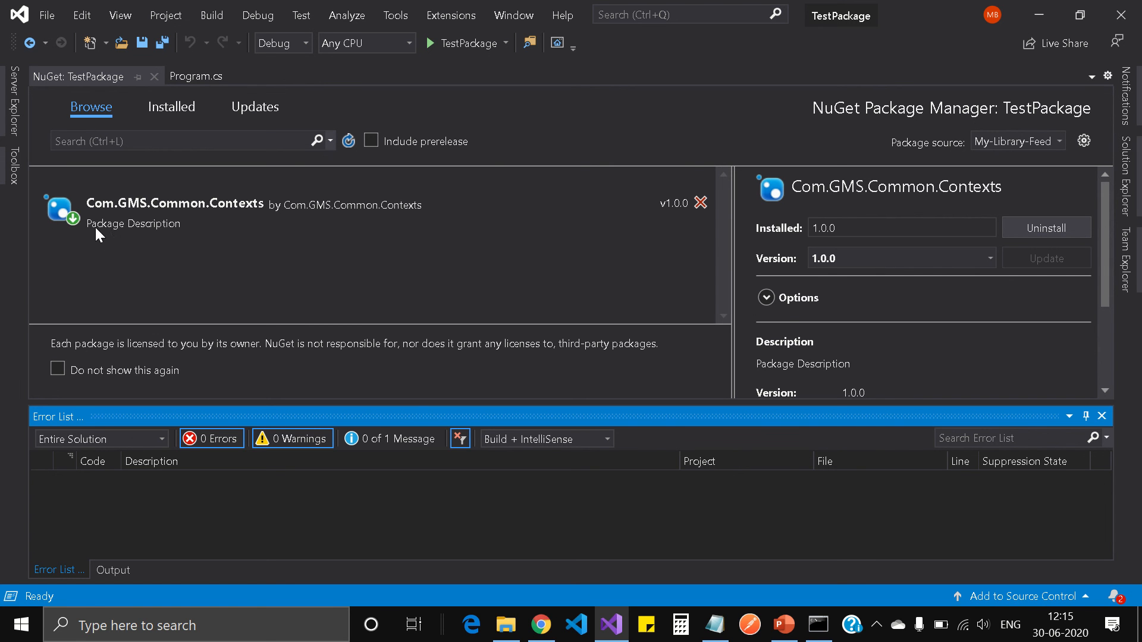
pyautogui.click(1127, 182)
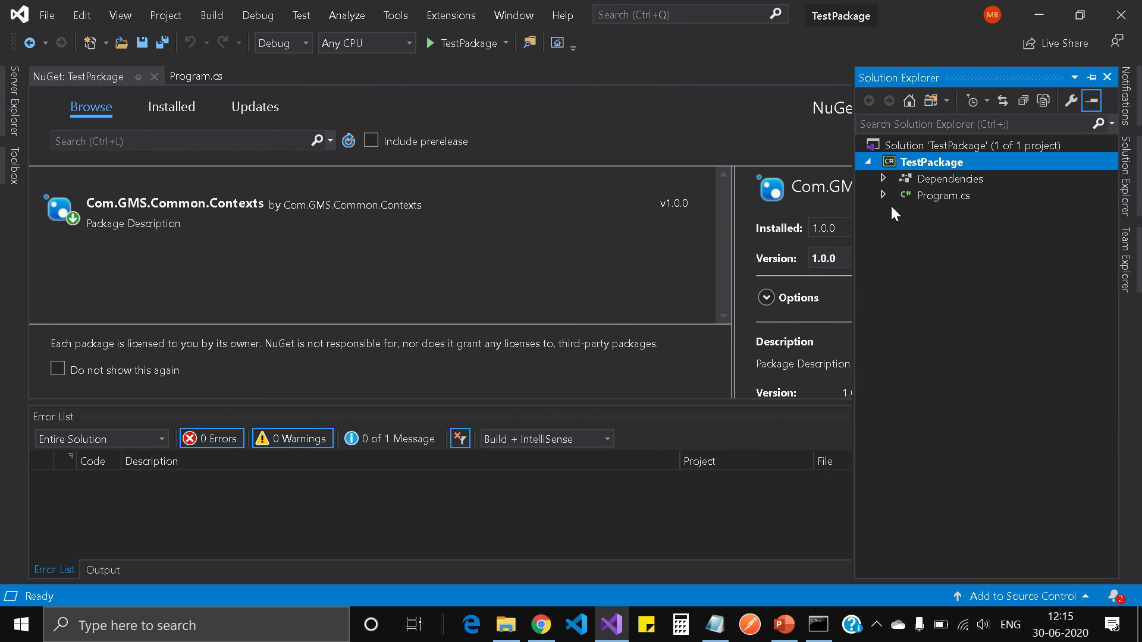
pyautogui.click(882, 178)
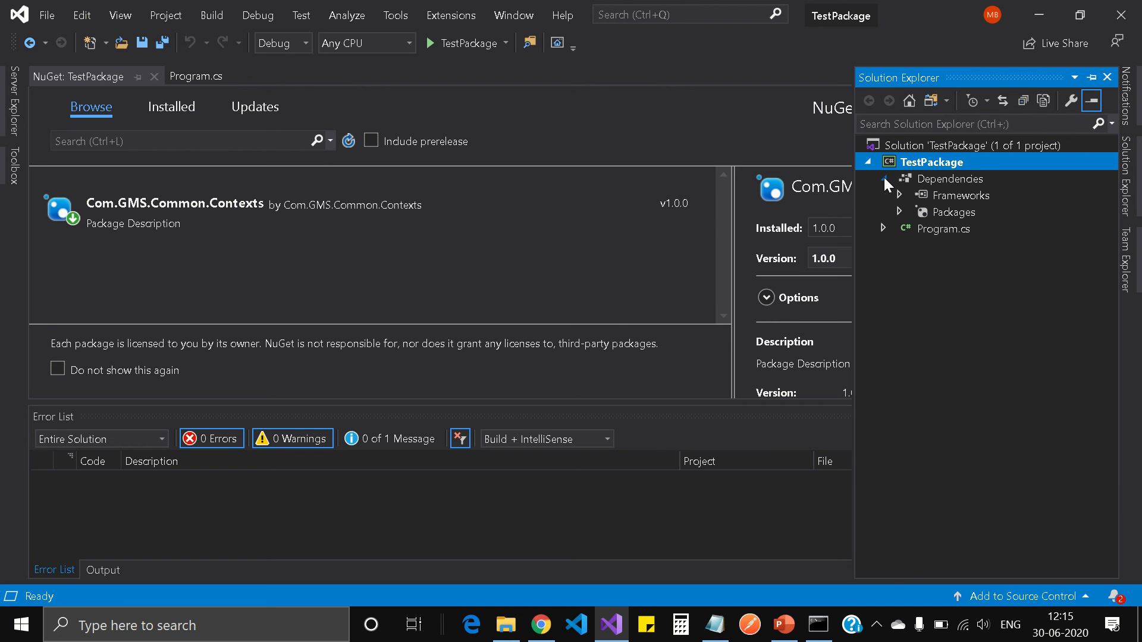
pyautogui.click(900, 213)
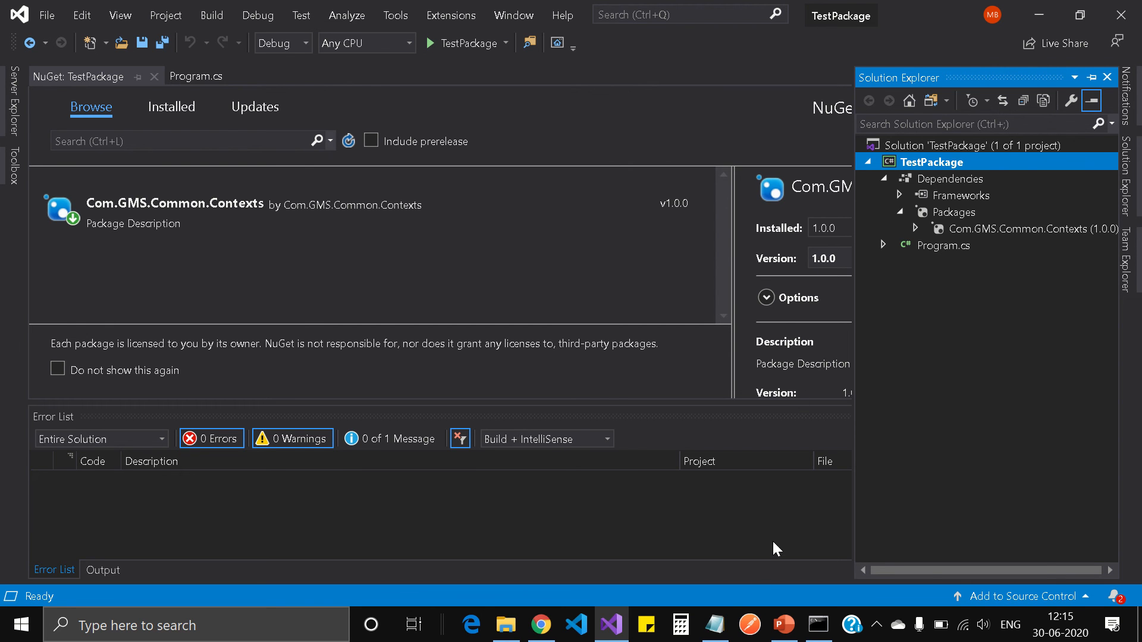
pyautogui.click(715, 625)
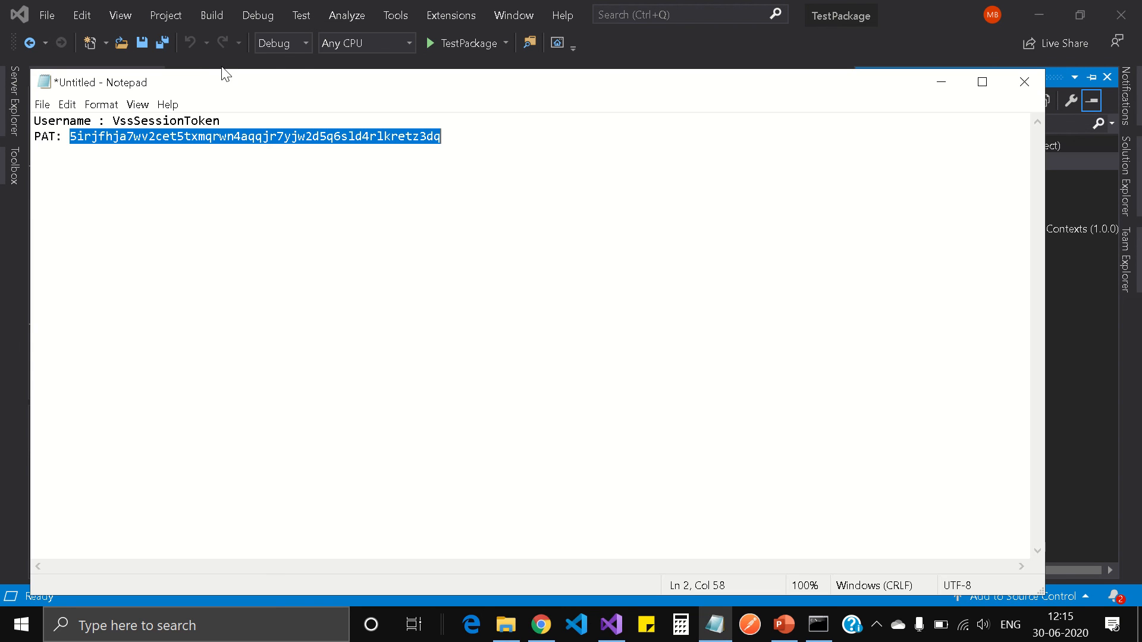
pyautogui.click(941, 81)
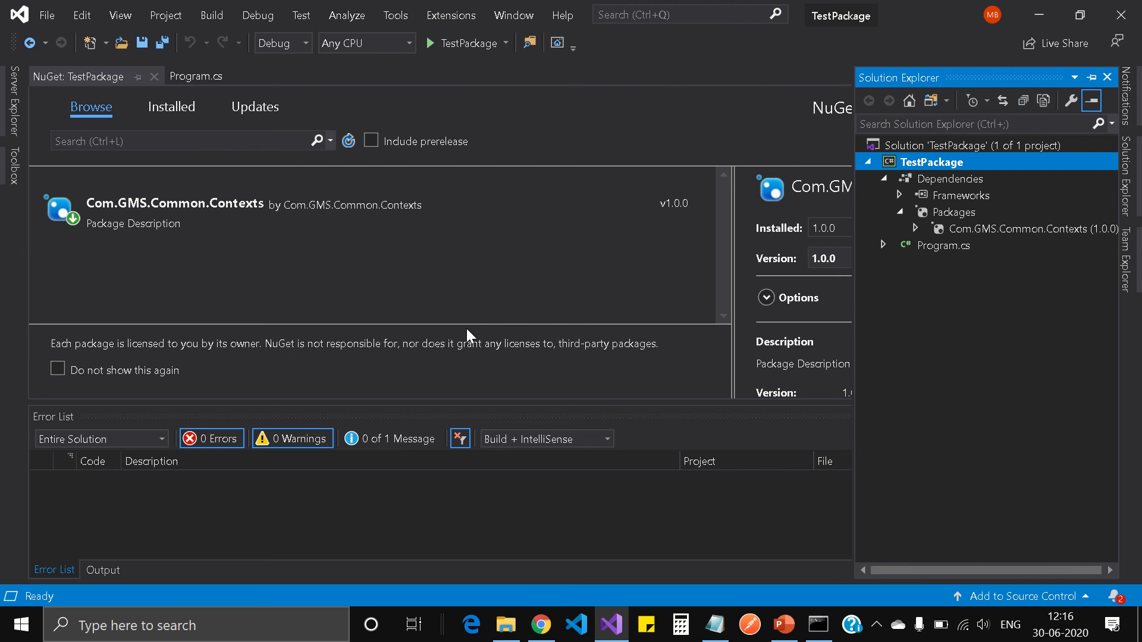
pyautogui.click(539, 629)
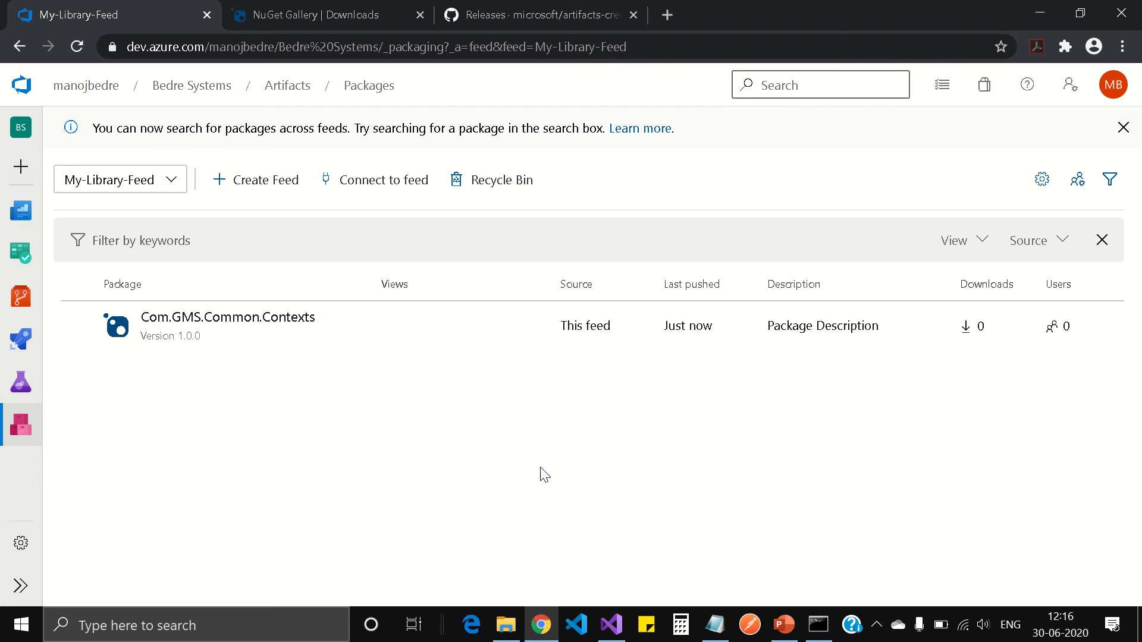
pyautogui.click(612, 625)
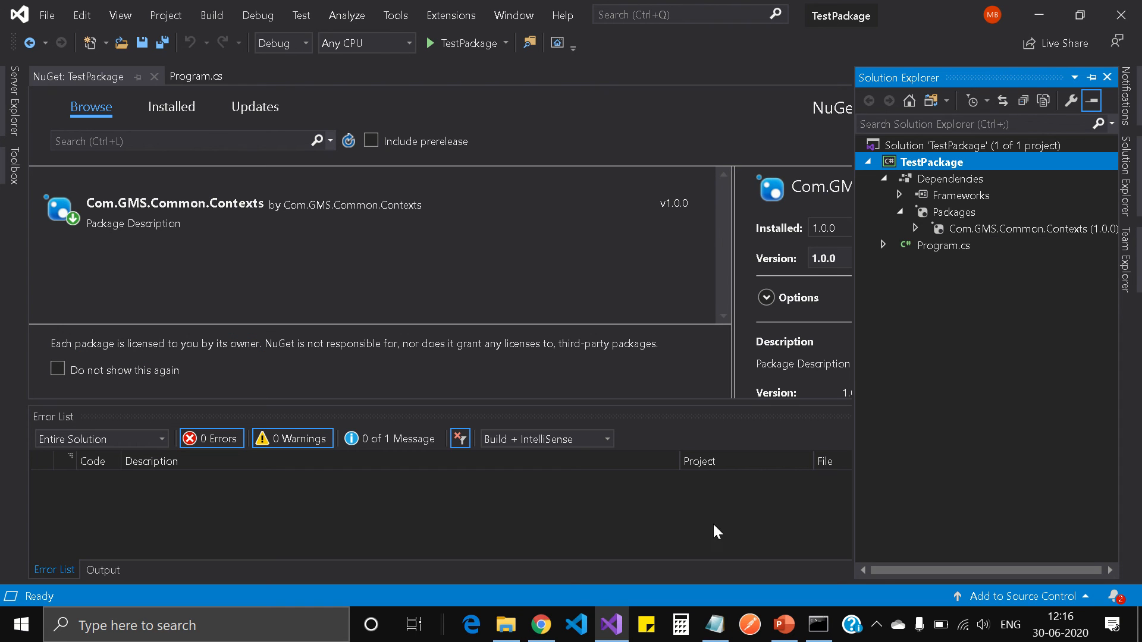